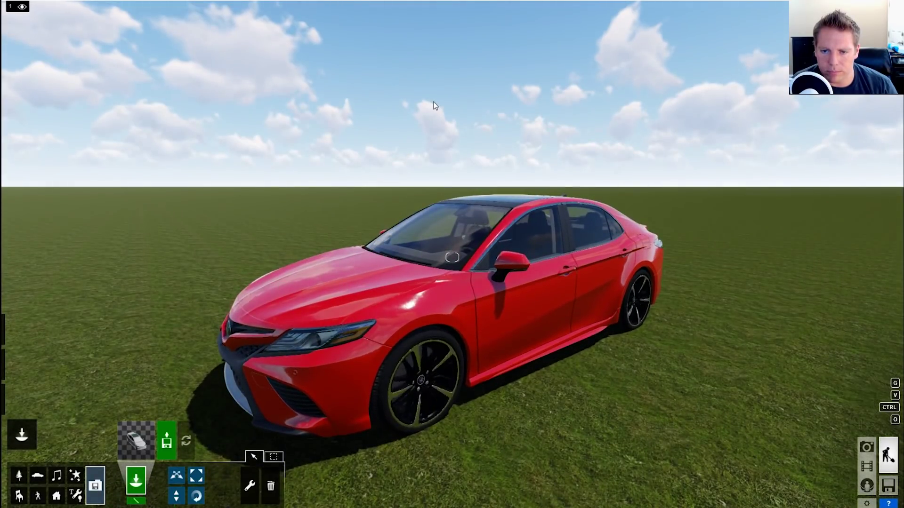
# Examine the red car on the grass from the front and side at several distances and heights
pyautogui.press('s')
pyautogui.moveTo(484, 145); pyautogui.dragTo(490, 57, button='right')
pyautogui.press('e')
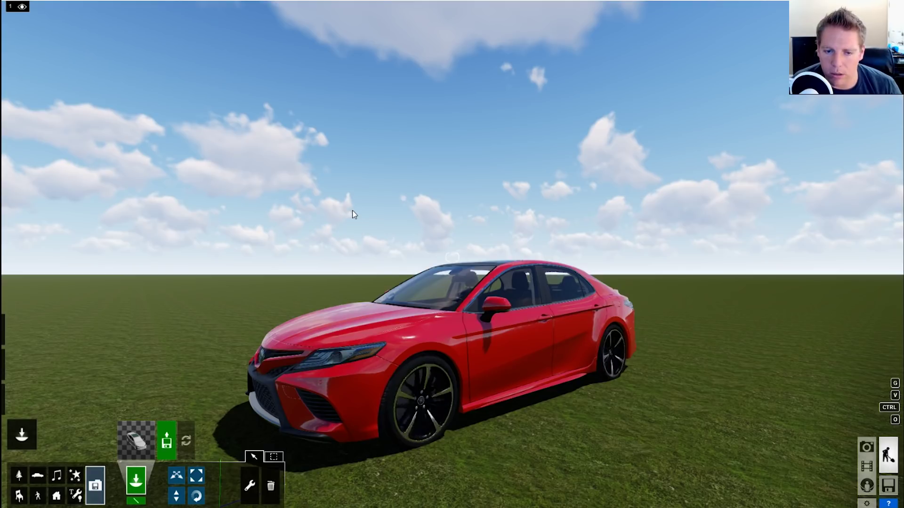
pyautogui.press('s')
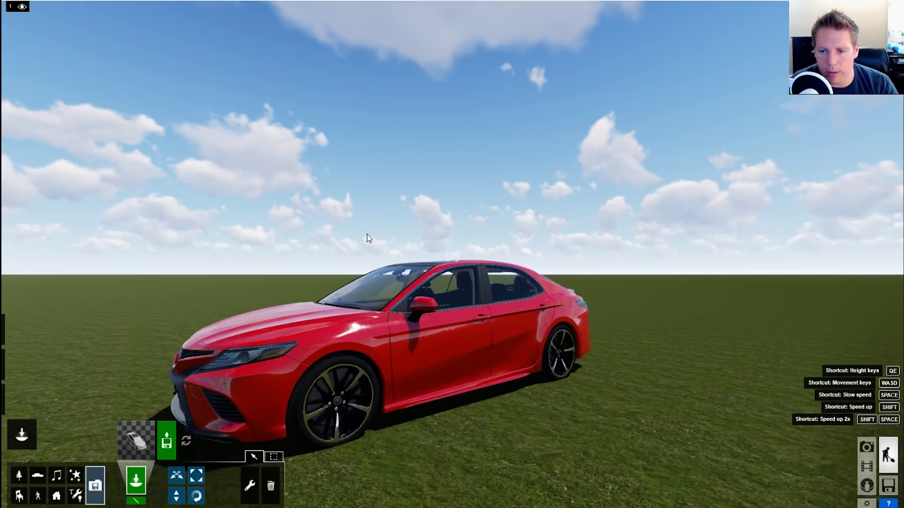
pyautogui.moveTo(367, 234); pyautogui.dragTo(348, 250, button='right')
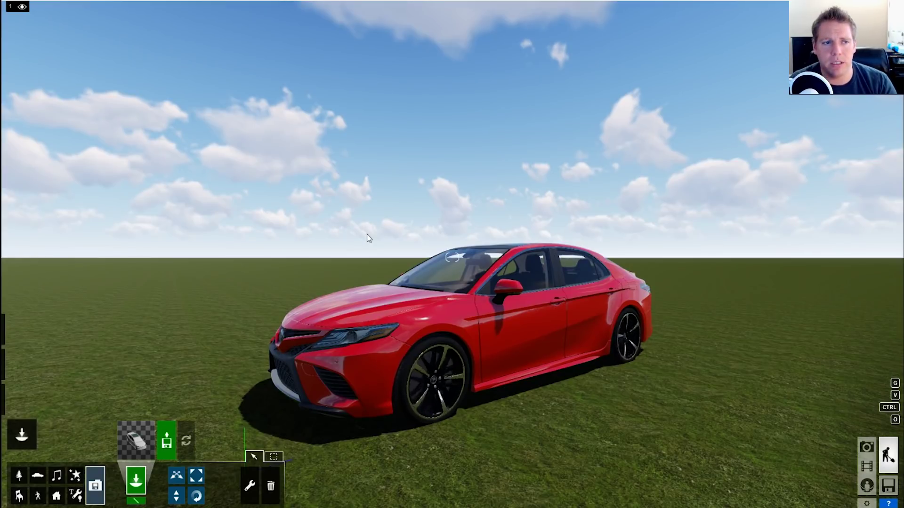
pyautogui.moveTo(367, 235); pyautogui.dragTo(366, 265, button='right')
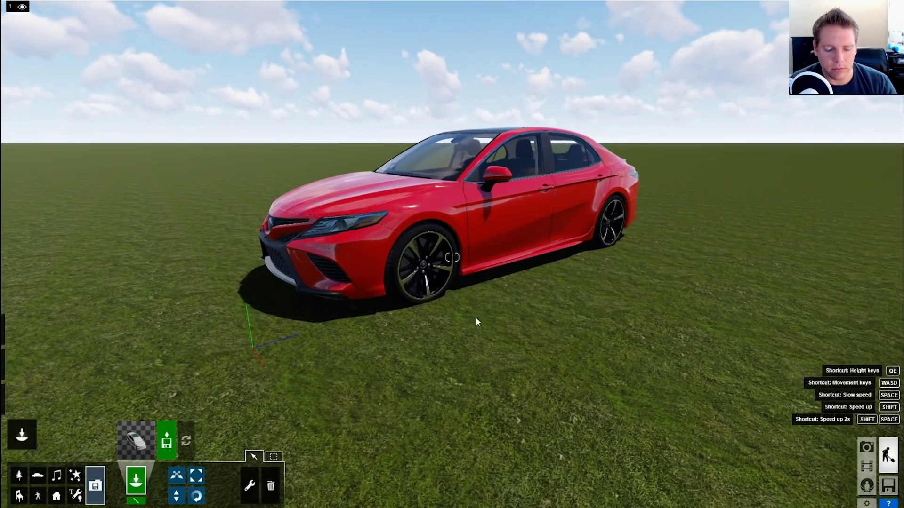
pyautogui.click(36, 477)
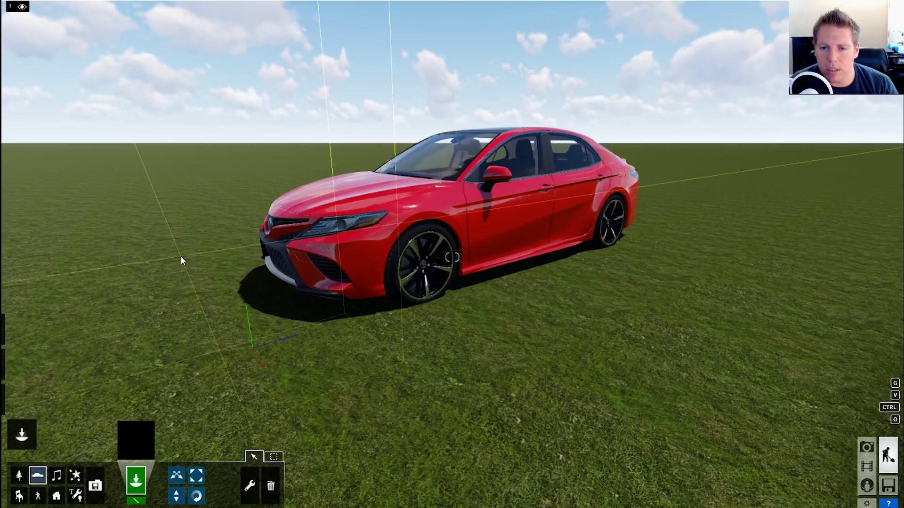
pyautogui.press('w')
pyautogui.press('w')
pyautogui.press('e')
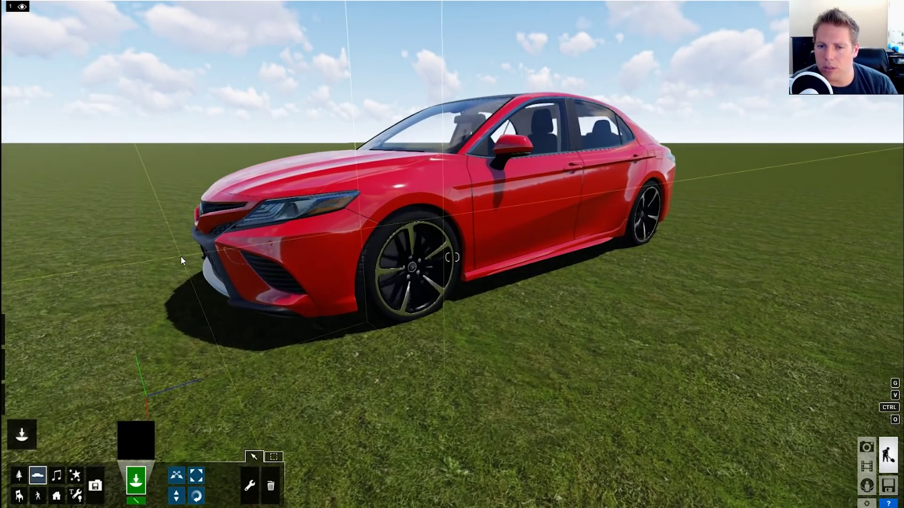
pyautogui.press('q')
pyautogui.moveTo(181, 256); pyautogui.dragTo(292, 247, button='right')
pyautogui.press('s')
pyautogui.press('a')
pyautogui.press('w')
pyautogui.press('a')
pyautogui.moveTo(141, 241); pyautogui.dragTo(33, 263, button='right')
pyautogui.press('d')
pyautogui.press('d')
pyautogui.press('w')
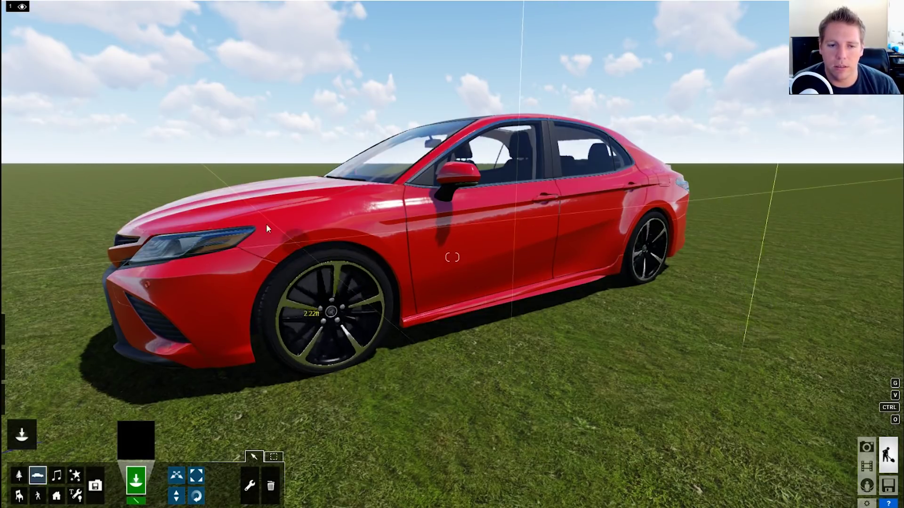
pyautogui.press('w')
pyautogui.press('s')
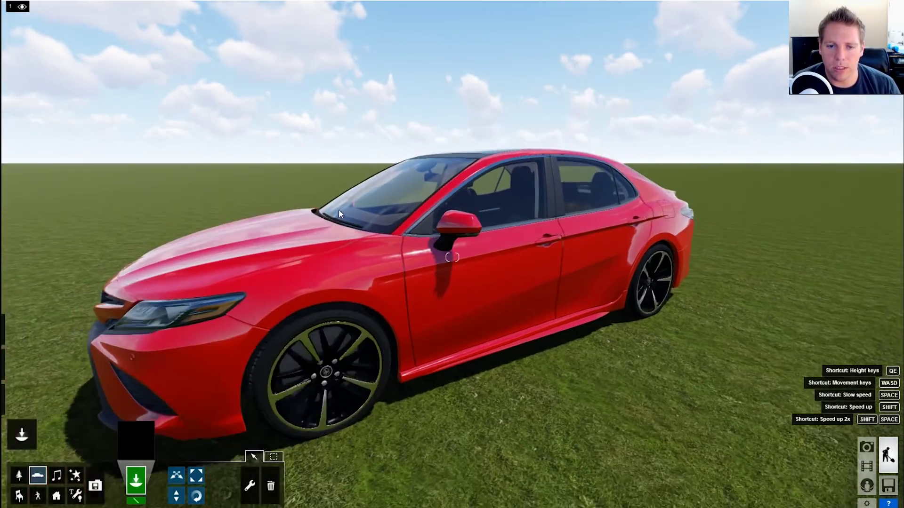
pyautogui.moveTo(338, 209); pyautogui.dragTo(324, 175, button='right')
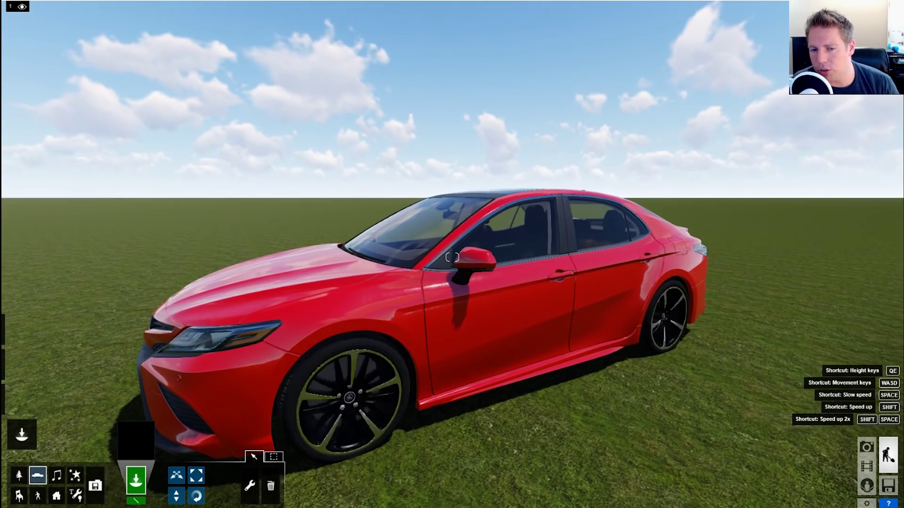
# Inspect the car's front wheel close up, including its rim, lug nuts and tire, and look along the car's side
pyautogui.press('s')
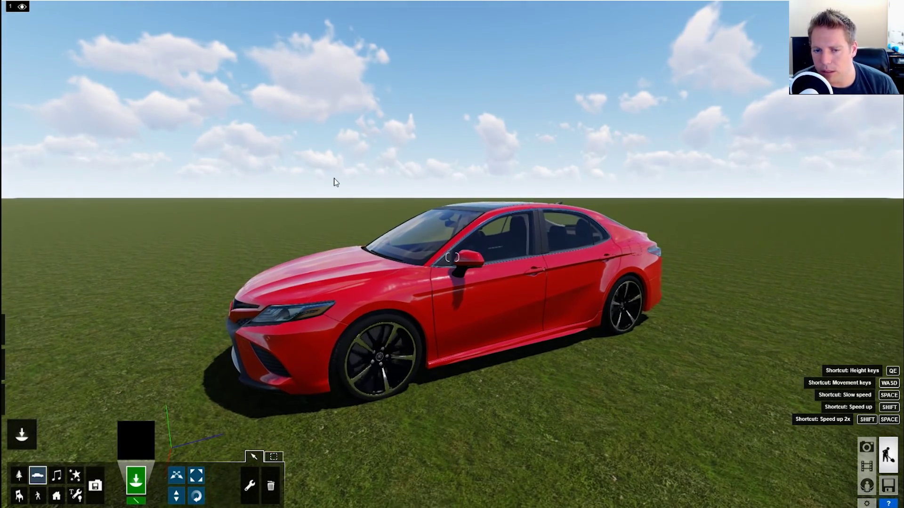
pyautogui.moveTo(335, 181); pyautogui.dragTo(325, 210, button='right')
pyautogui.press('w')
pyautogui.press('w')
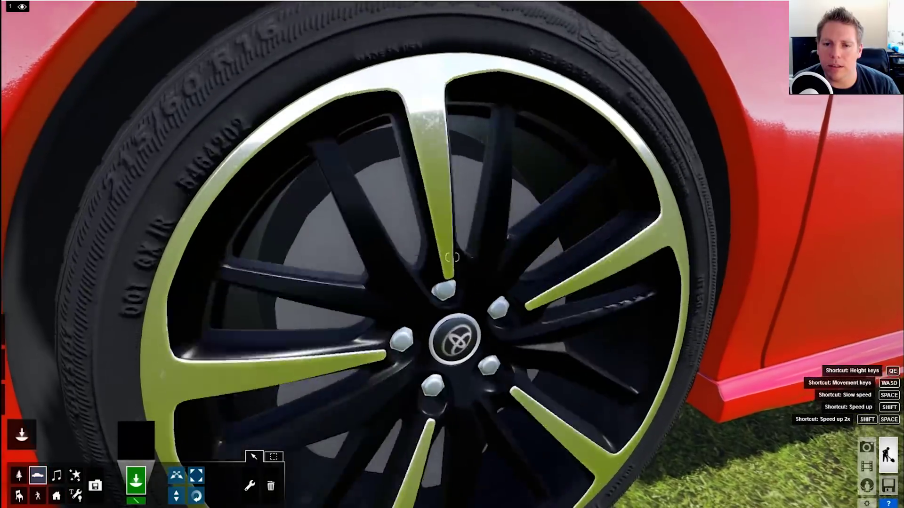
pyautogui.moveTo(374, 226); pyautogui.dragTo(374, 208, button='right')
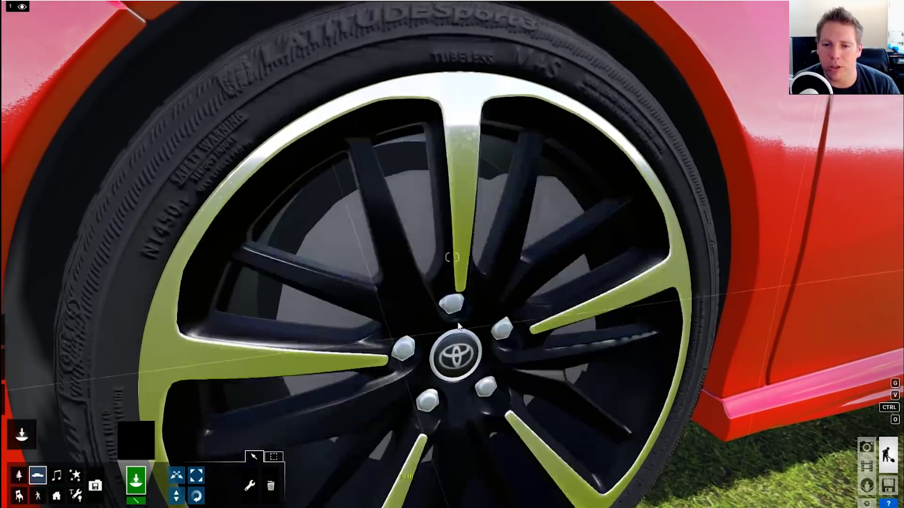
pyautogui.press('s')
pyautogui.press('a')
pyautogui.moveTo(454, 193); pyautogui.dragTo(499, 193, button='right')
pyautogui.press('d')
# Move the imported red car a short distance forward across the grass
pyautogui.moveTo(452, 257); pyautogui.dragTo(230, 413, button='right')
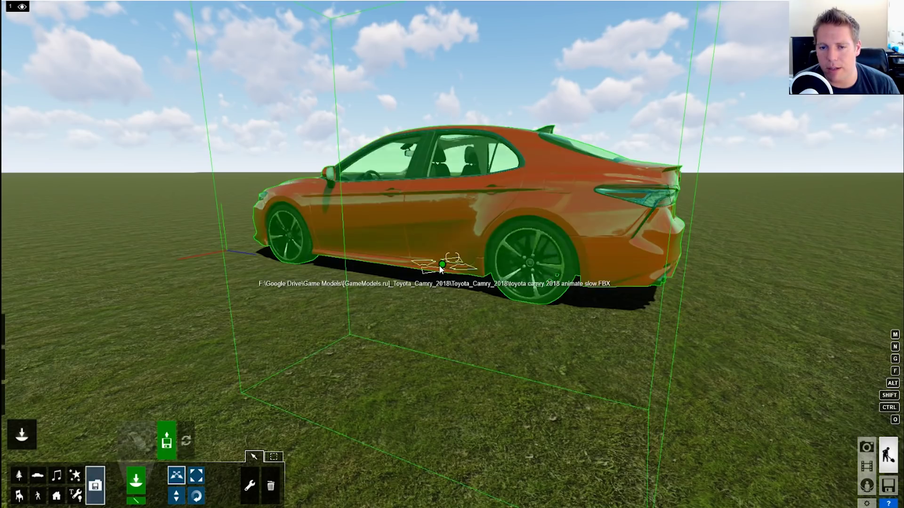
pyautogui.moveTo(439, 265); pyautogui.dragTo(363, 272)
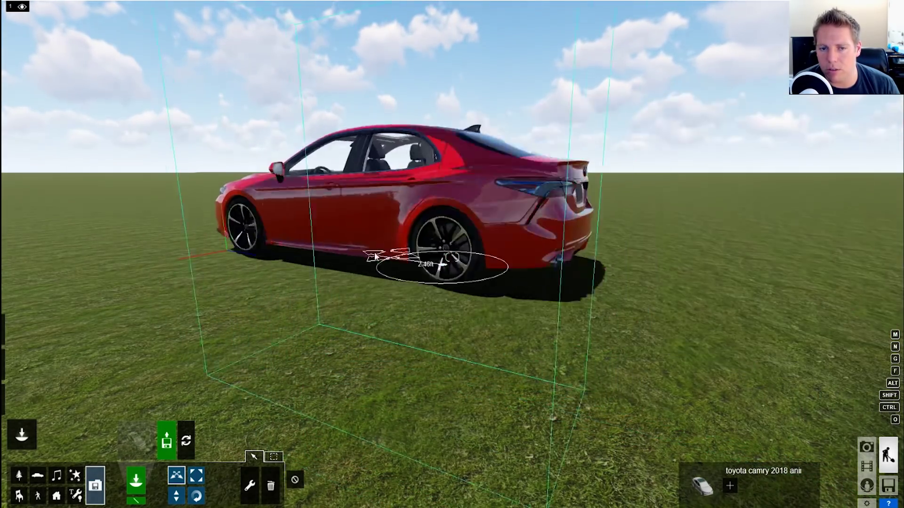
pyautogui.moveTo(374, 258)
pyautogui.mouseDown()
pyautogui.moveTo(383, 259)
pyautogui.moveTo(367, 264)
pyautogui.mouseUp()
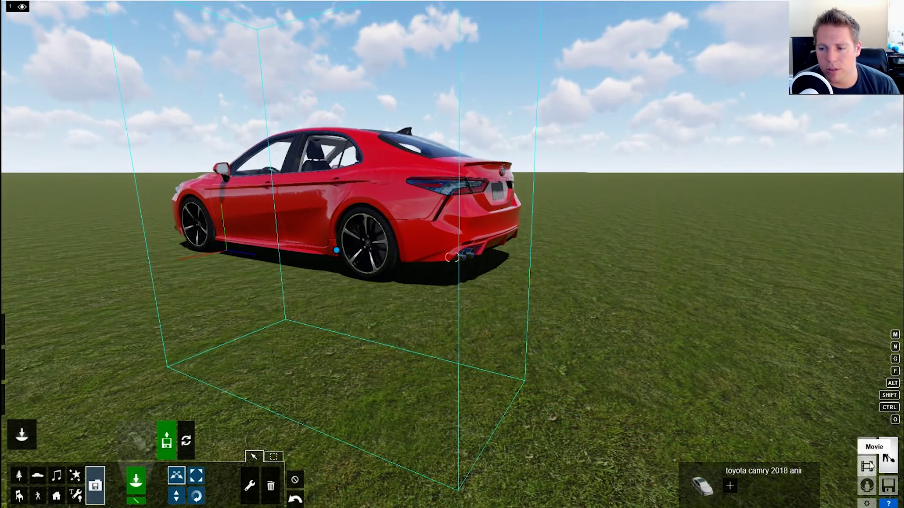
# Start recording movie clip 1 and capture a first camera keyframe showing the whole car from its side
pyautogui.click(867, 466)
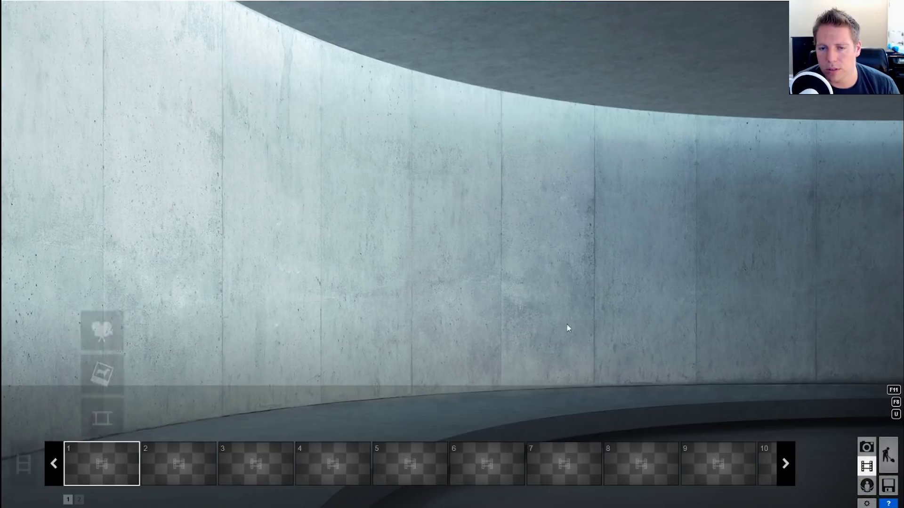
pyautogui.click(113, 337)
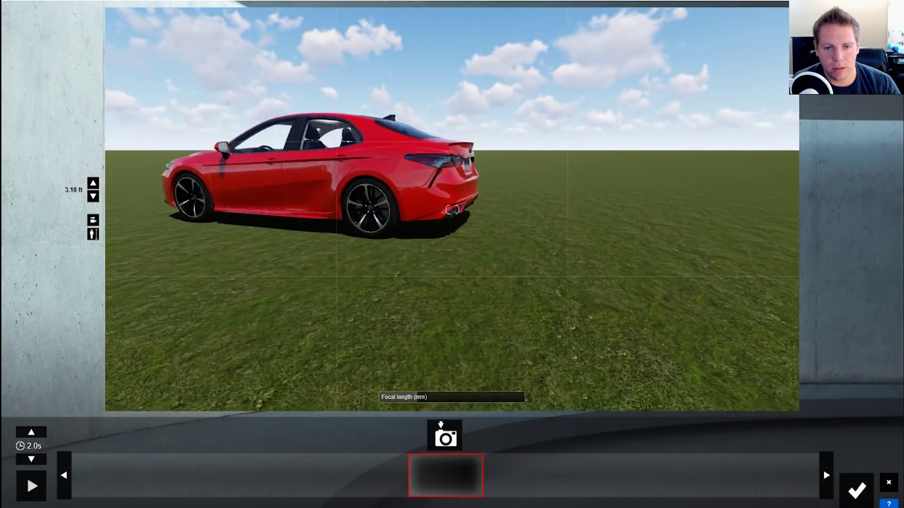
pyautogui.press('a')
pyautogui.press('w')
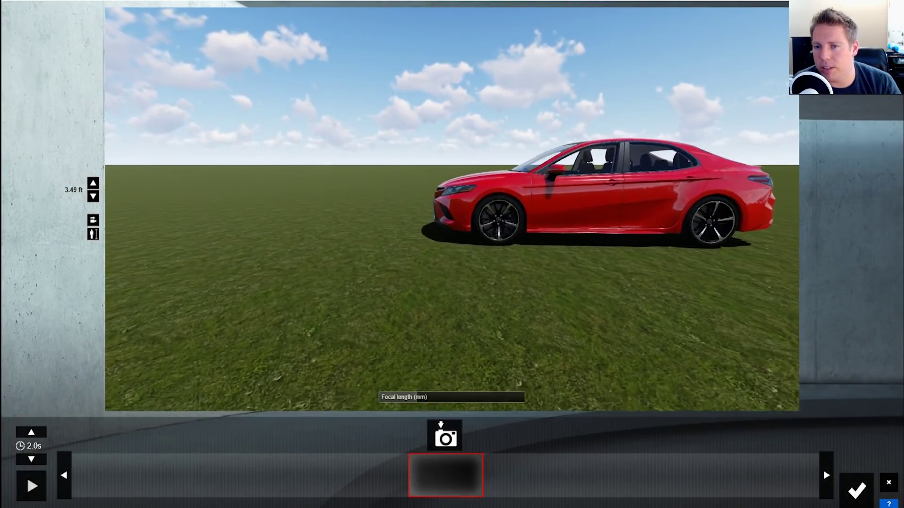
pyautogui.moveTo(422, 264); pyautogui.dragTo(442, 261, button='right')
pyautogui.press('w')
pyautogui.click(445, 436)
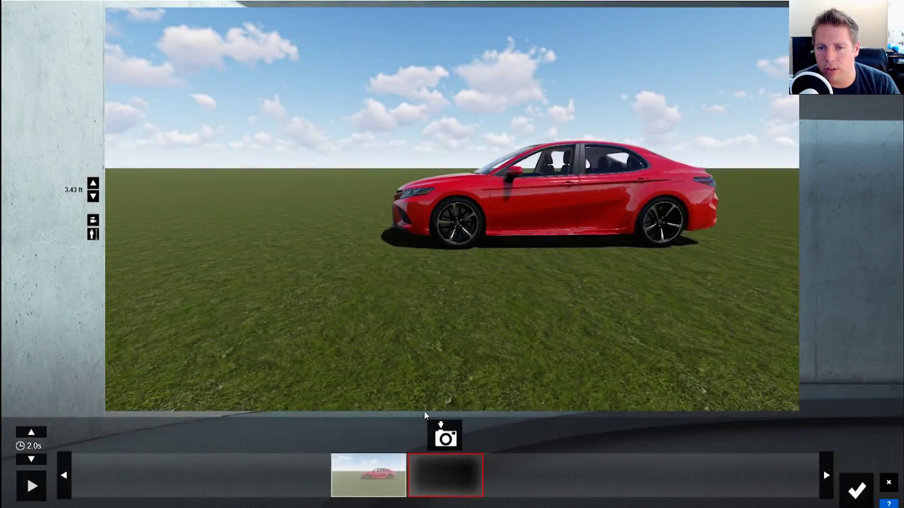
# Capture a second keyframe with the camera shifted sideways toward the car's front, and save the clip
pyautogui.press('a')
pyautogui.click(445, 436)
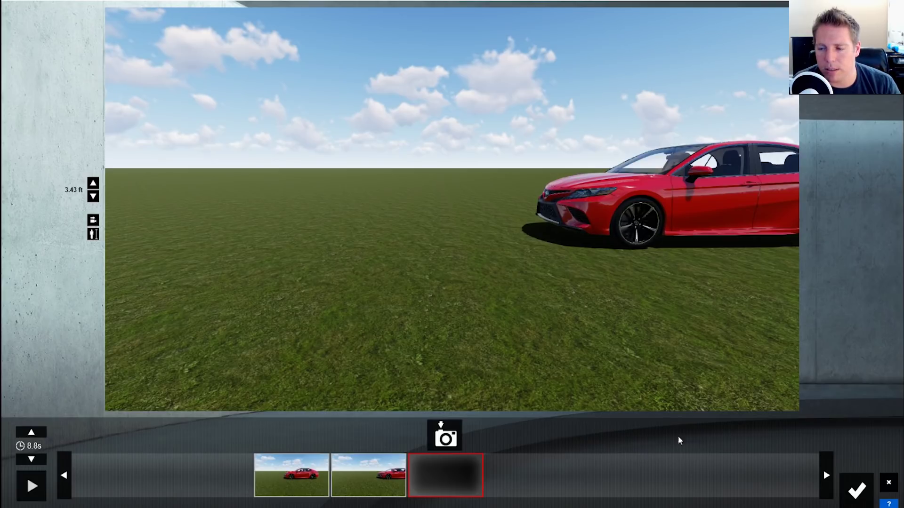
pyautogui.click(857, 491)
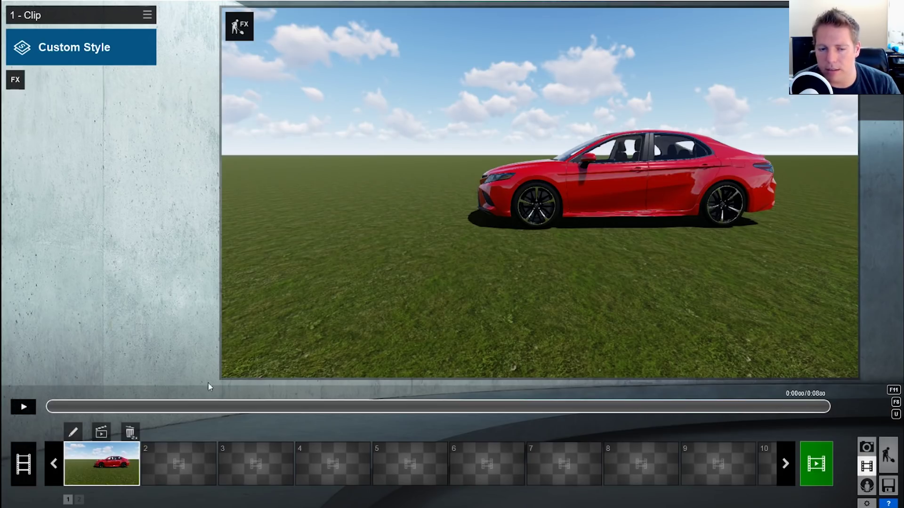
# Add the Move effect to clip 1
pyautogui.click(17, 81)
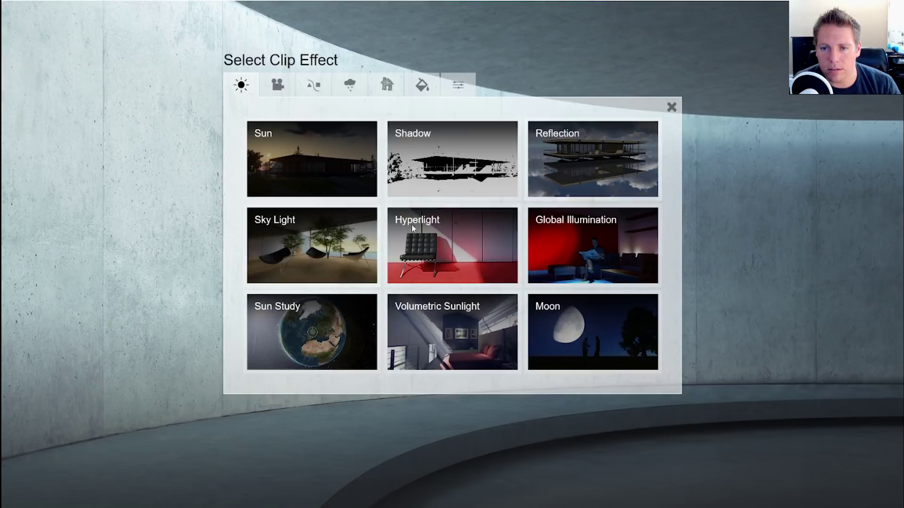
pyautogui.click(278, 85)
pyautogui.click(313, 85)
pyautogui.click(404, 151)
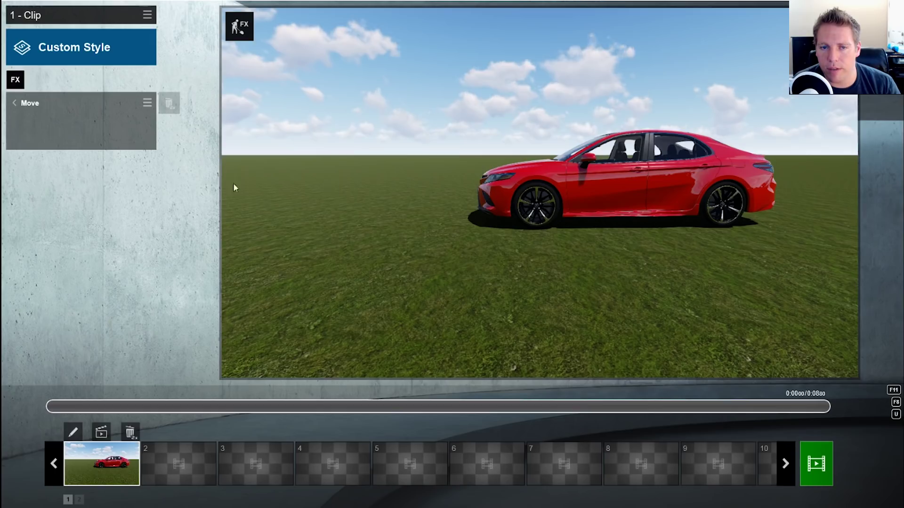
# Set the car's end position in the Move effect well ahead of its start, and play the clip
pyautogui.click(30, 132)
pyautogui.click(138, 489)
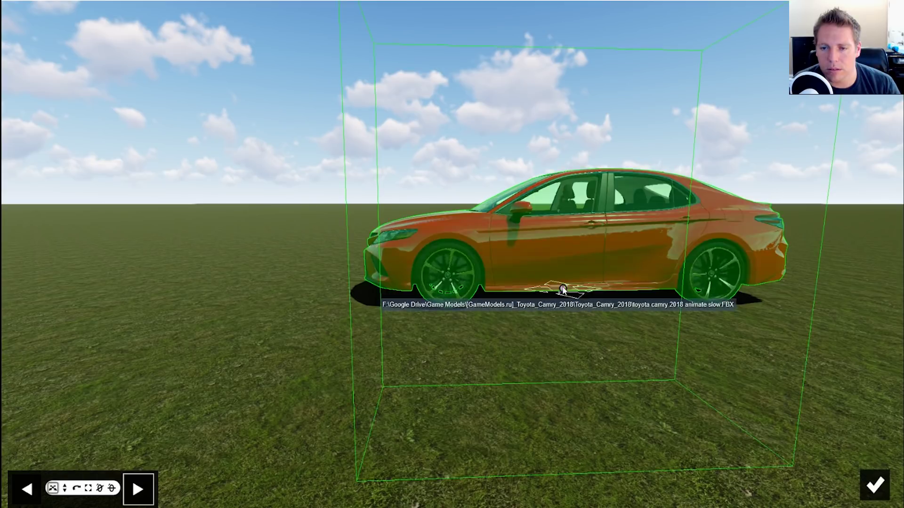
pyautogui.moveTo(563, 289); pyautogui.dragTo(76, 278)
pyautogui.click(874, 485)
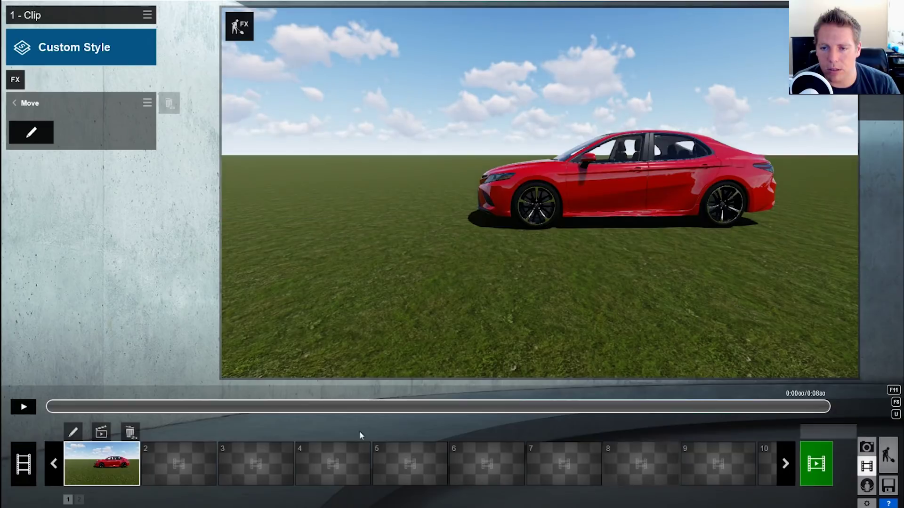
pyautogui.click(23, 407)
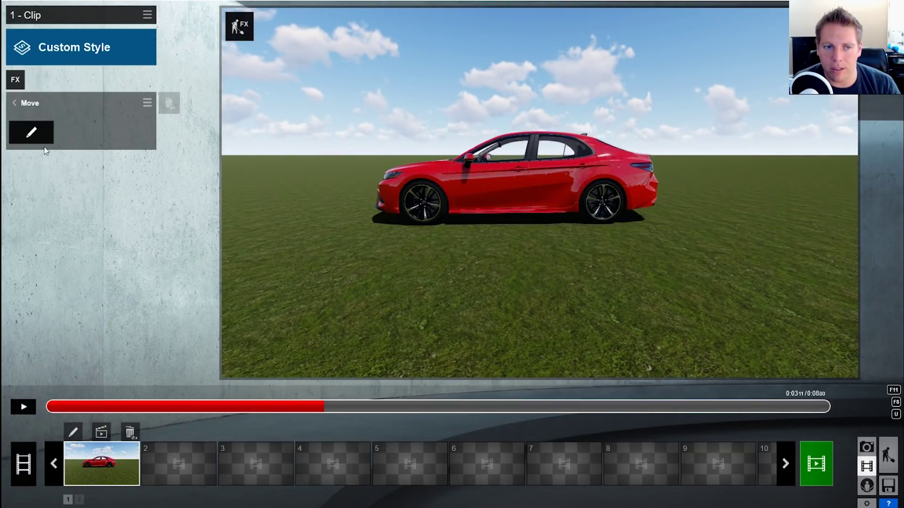
# Push the car's end position in the Move effect farther forward along its path and replay the clip
pyautogui.click(31, 132)
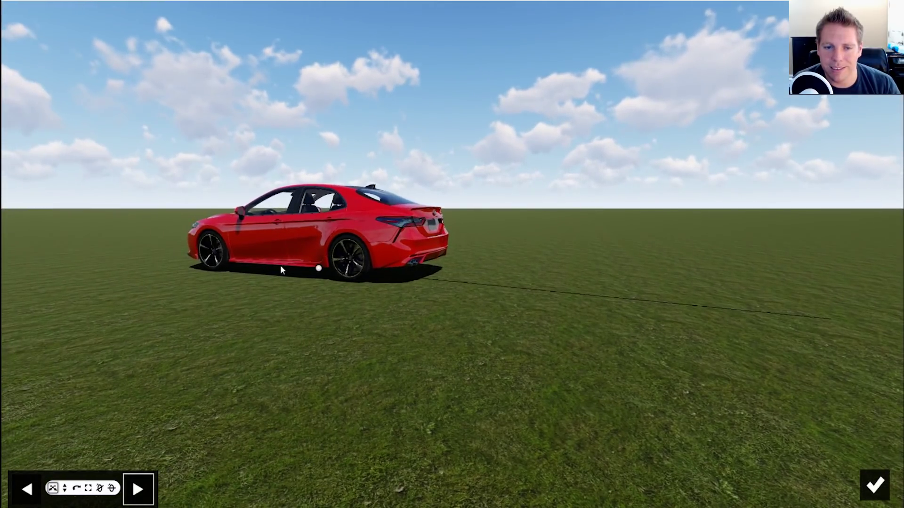
pyautogui.moveTo(320, 266); pyautogui.dragTo(124, 250)
pyautogui.click(871, 484)
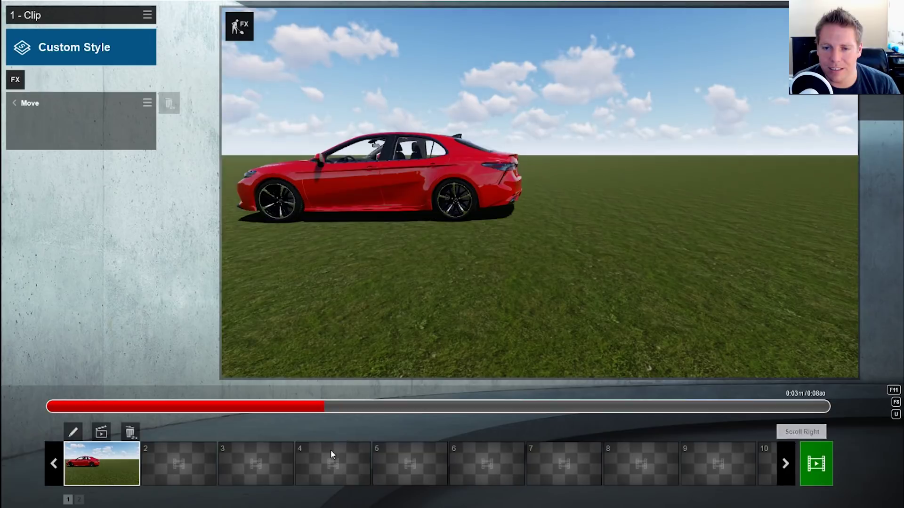
pyautogui.click(24, 407)
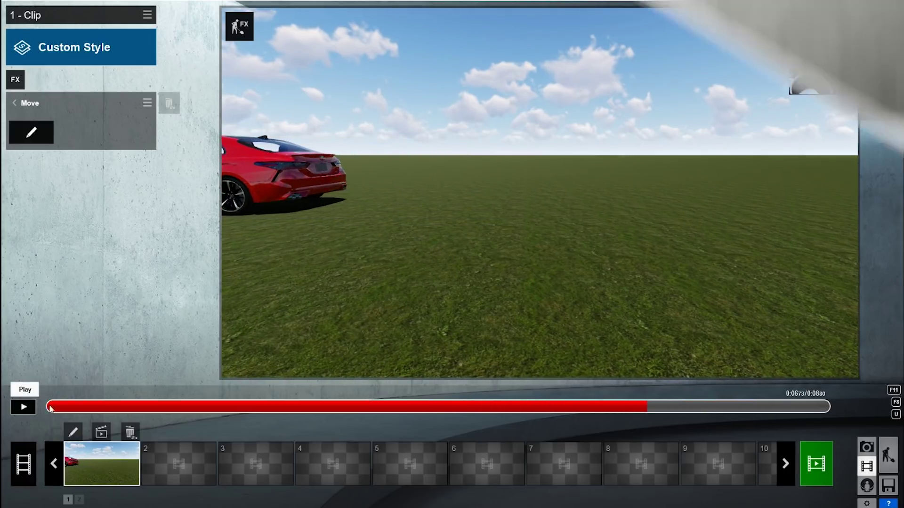
pyautogui.click(23, 408)
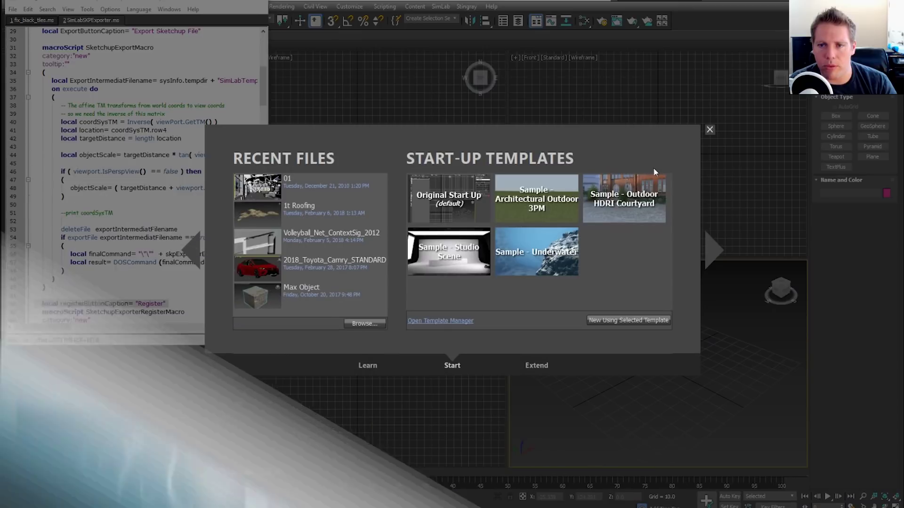
# In 3ds Max, dismiss the welcome screen and maximize the Perspective viewport
pyautogui.click(710, 130)
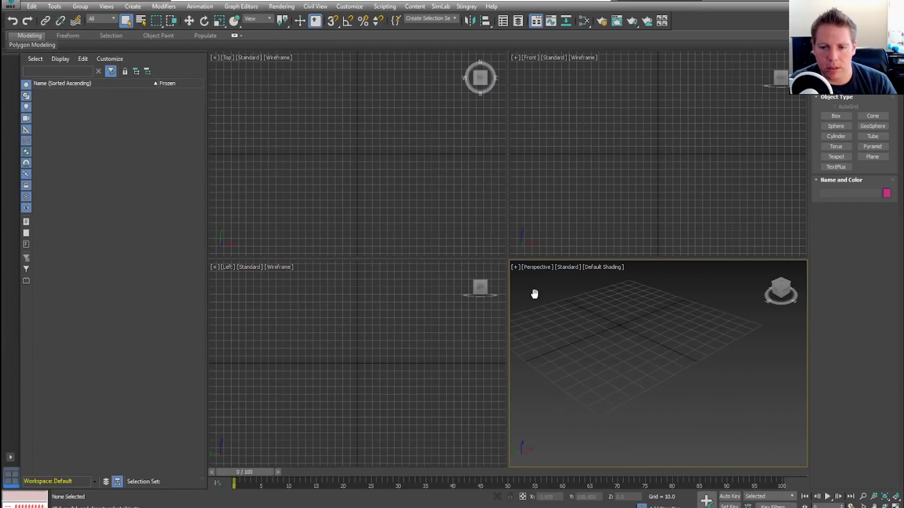
pyautogui.moveTo(534, 293); pyautogui.dragTo(565, 320, button='middle')
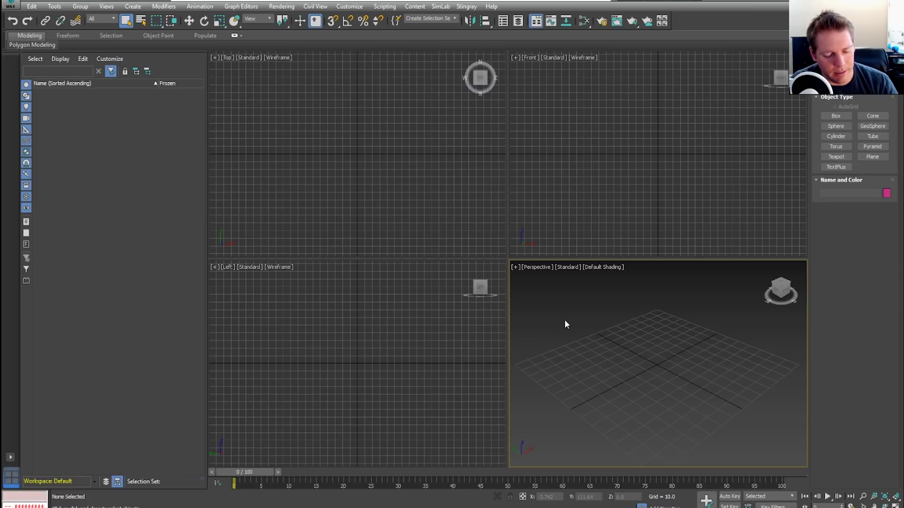
pyautogui.hotkey('alt', 'w')
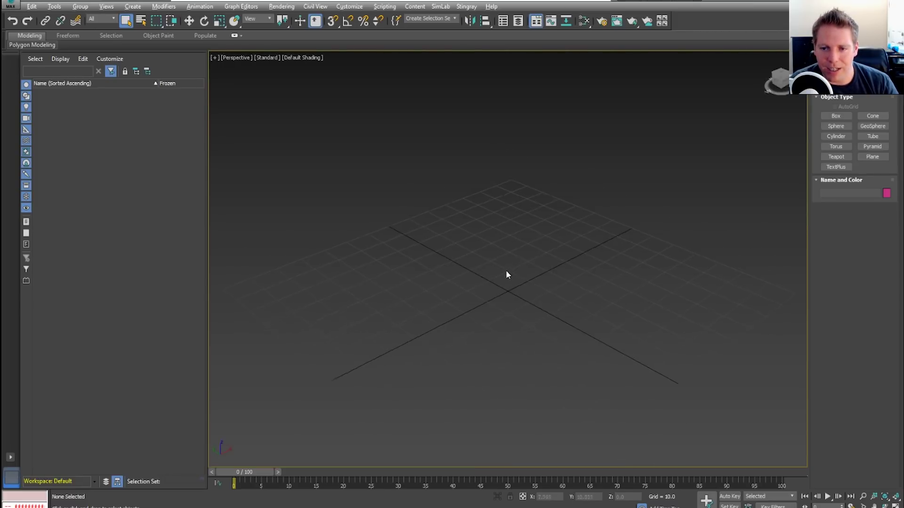
# Narrow the Scene Explorer to give the Perspective viewport more room
pyautogui.keyDown('alt'); pyautogui.moveTo(514, 262); pyautogui.dragTo(493, 258, button='middle'); pyautogui.keyUp('alt')
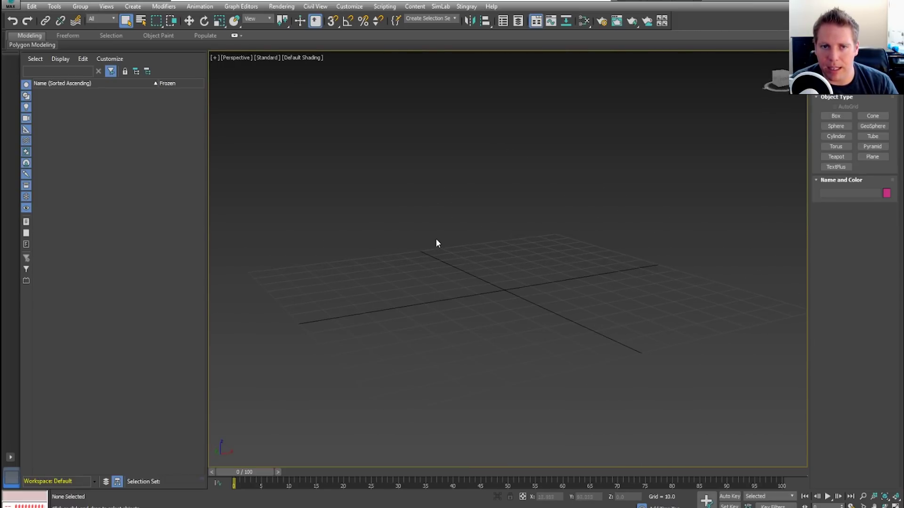
pyautogui.keyDown('alt'); pyautogui.moveTo(437, 239); pyautogui.dragTo(443, 257, button='middle'); pyautogui.keyUp('alt')
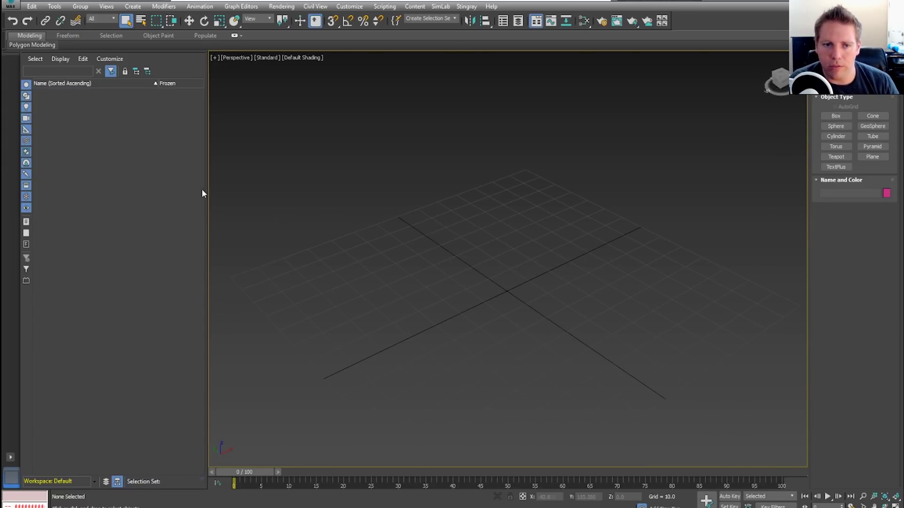
pyautogui.moveTo(119, 197); pyautogui.dragTo(97, 197)
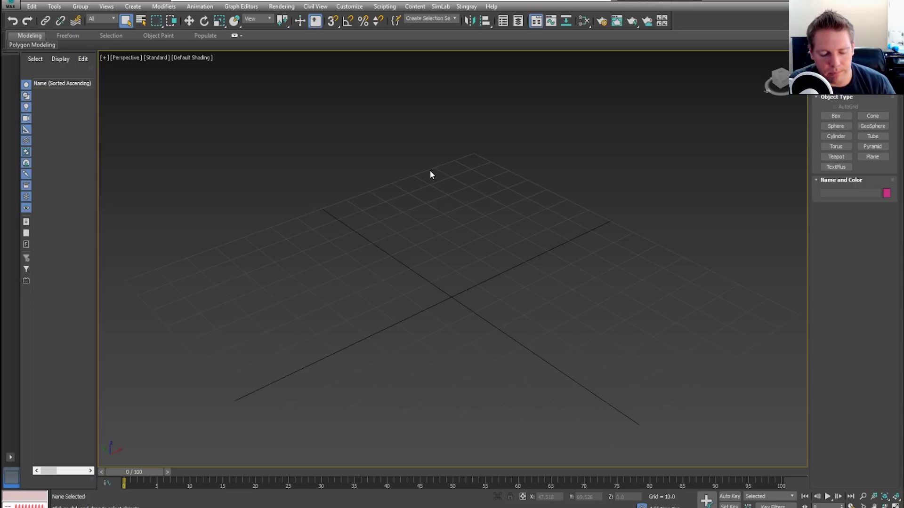
pyautogui.scroll(-3, 386, 249)
pyautogui.moveTo(387, 249)
pyautogui.keyDown('alt'); pyautogui.mouseDown(button='middle')
pyautogui.moveTo(391, 226)
pyautogui.moveTo(391, 248)
pyautogui.mouseUp(button='middle'); pyautogui.keyUp('alt')
pyautogui.scroll(3, 423, 219)
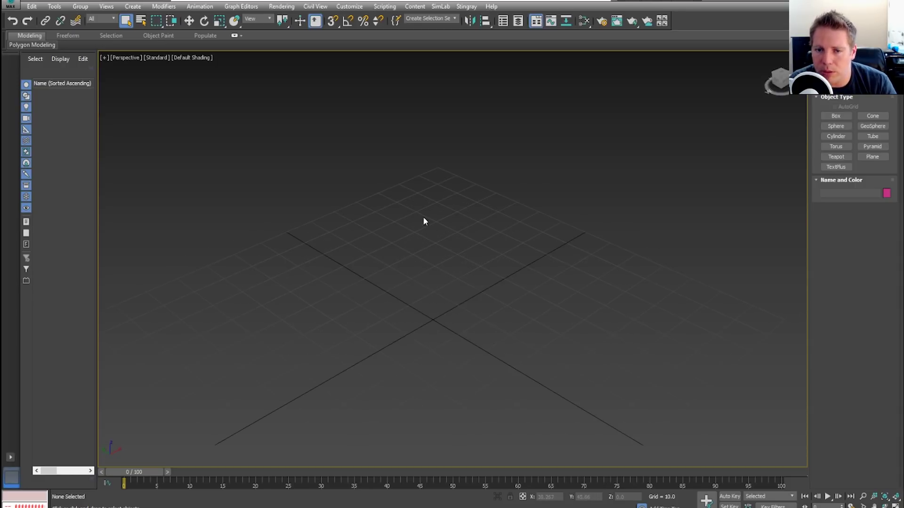
pyautogui.moveTo(423, 218); pyautogui.dragTo(404, 158, button='middle')
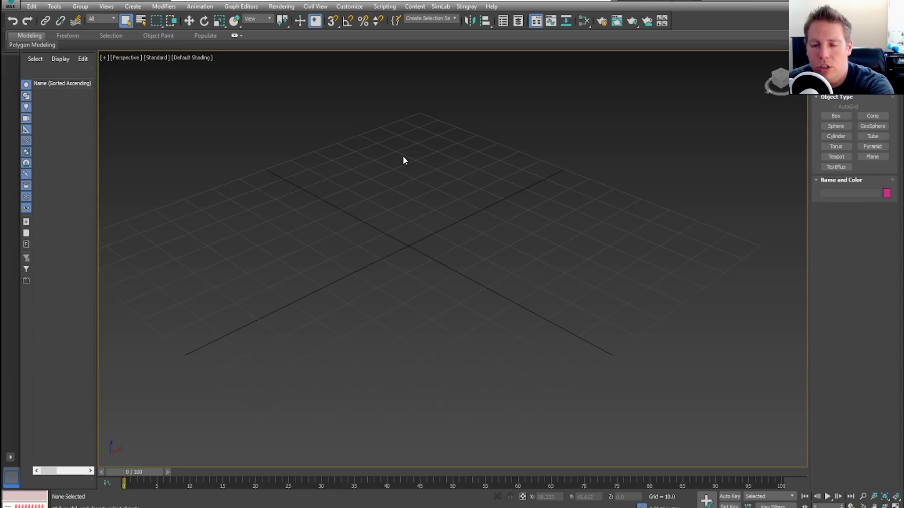
pyautogui.moveTo(402, 170); pyautogui.dragTo(416, 211, button='middle')
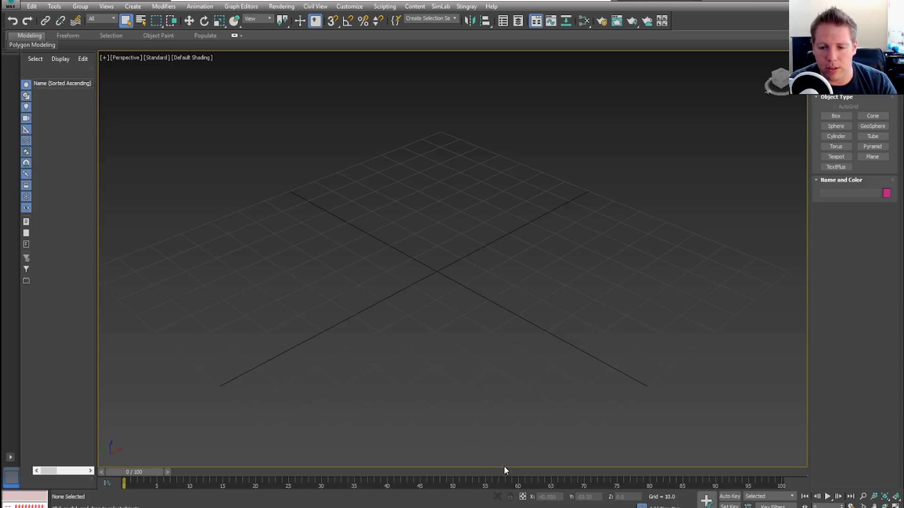
# Create a box about 28.5 long, 30.6 wide and 23.3 high near the centre of the grid
pyautogui.click(842, 116)
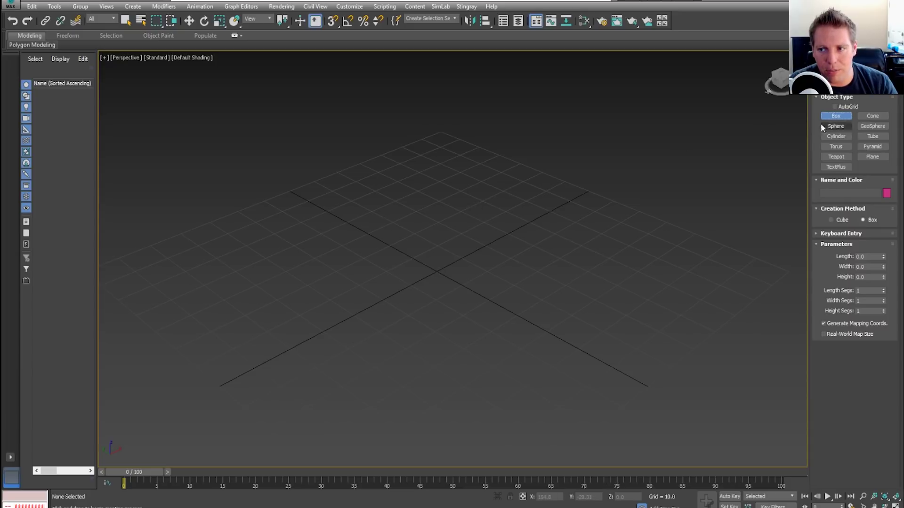
pyautogui.moveTo(488, 236)
pyautogui.mouseDown()
pyautogui.moveTo(442, 312)
pyautogui.moveTo(487, 317)
pyautogui.mouseUp()
pyautogui.click(493, 306)
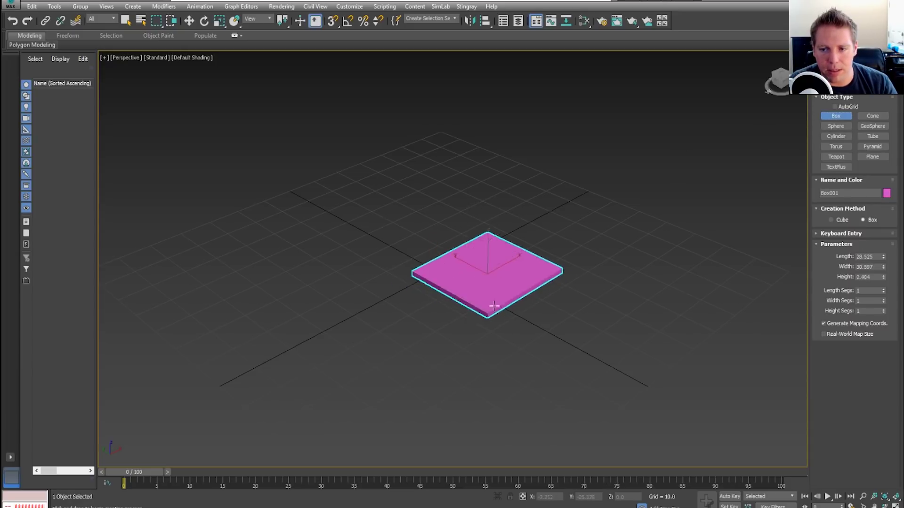
pyautogui.click(508, 238)
pyautogui.moveTo(461, 291); pyautogui.dragTo(406, 295, button='middle')
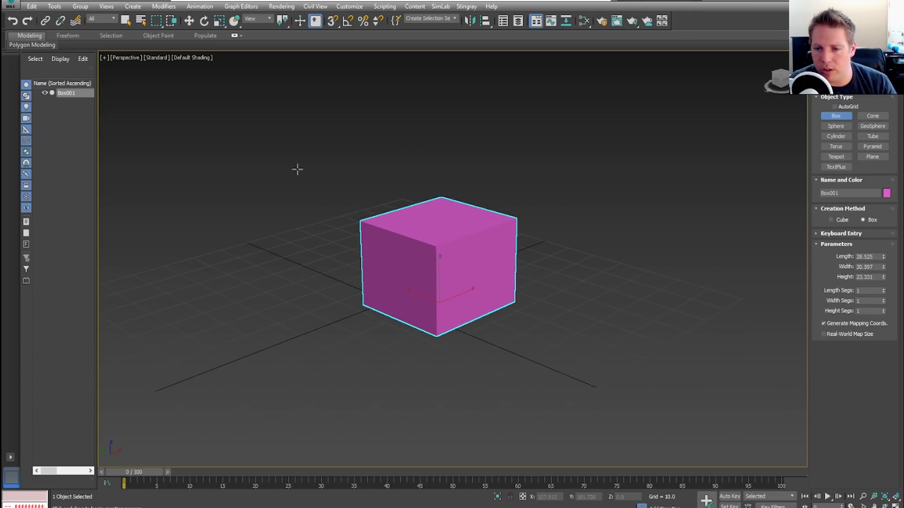
# Open Calculator, divide the timeline's 100 frames by 30 to get its duration in seconds, and close Calculator
pyautogui.moveTo(155, 473); pyautogui.dragTo(133, 453)
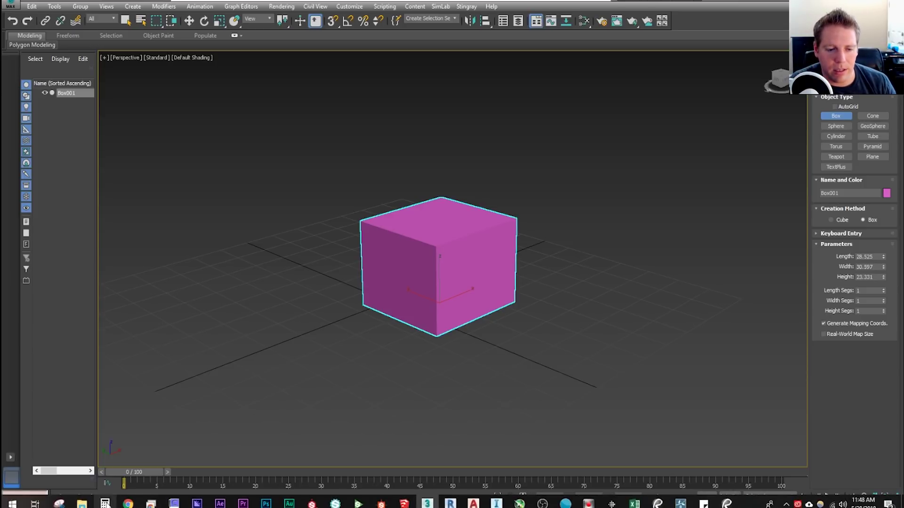
pyautogui.click(96, 500)
pyautogui.click(769, 352)
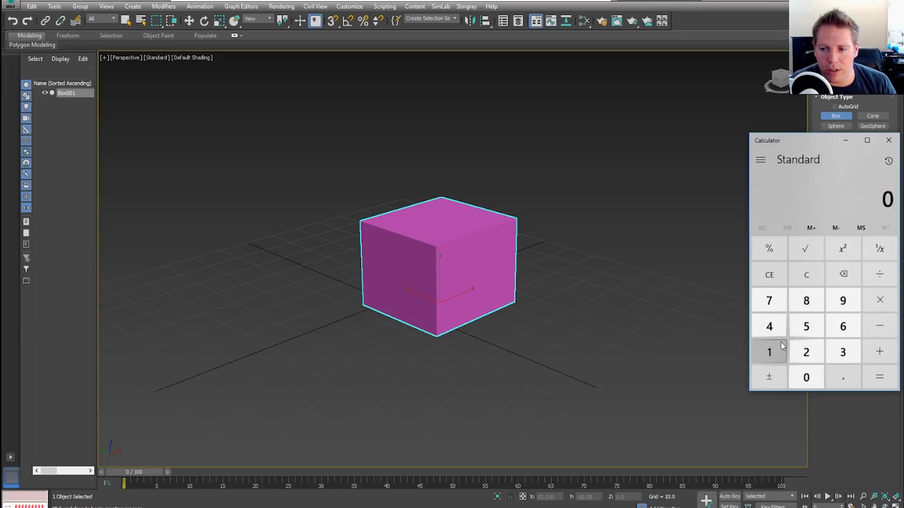
pyautogui.click(806, 377)
pyautogui.click(806, 377)
pyautogui.click(879, 275)
pyautogui.click(842, 352)
pyautogui.click(806, 377)
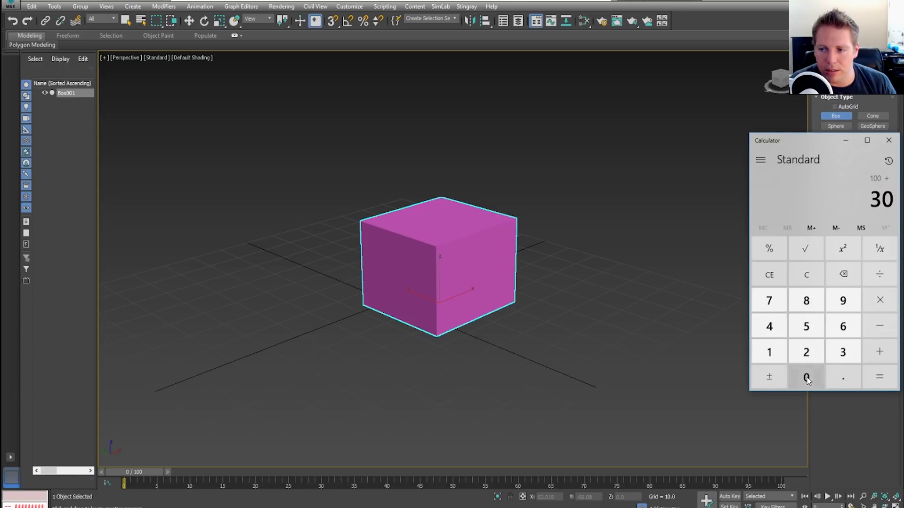
pyautogui.click(880, 377)
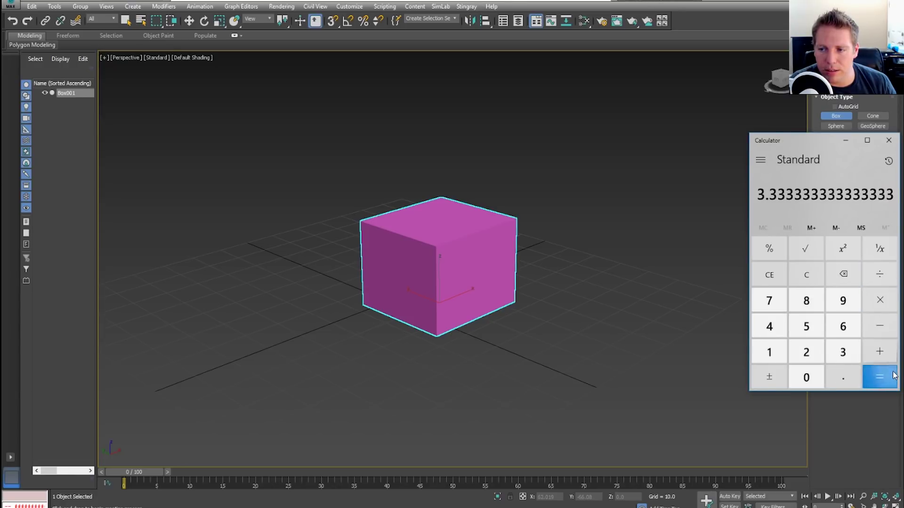
pyautogui.click(889, 141)
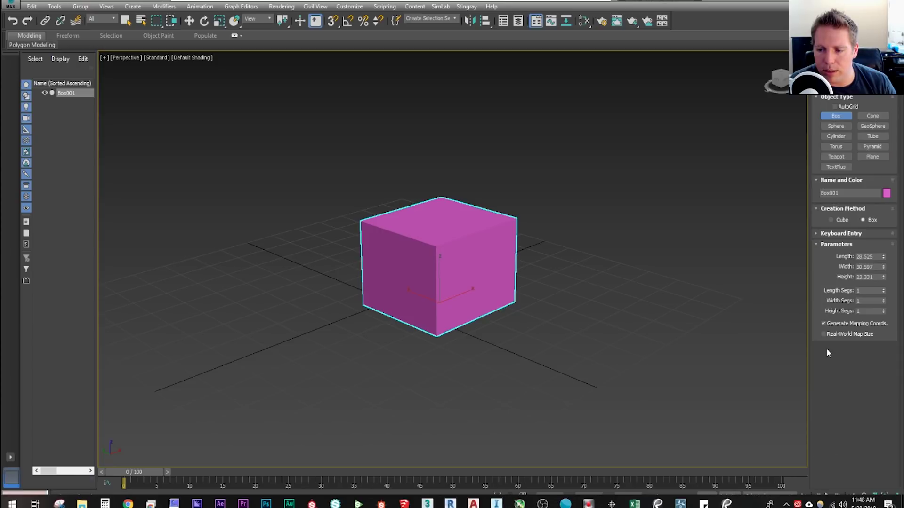
# Play the timeline animation with the box in view, and stop the playback
pyautogui.moveTo(790, 369); pyautogui.dragTo(722, 278, button='middle')
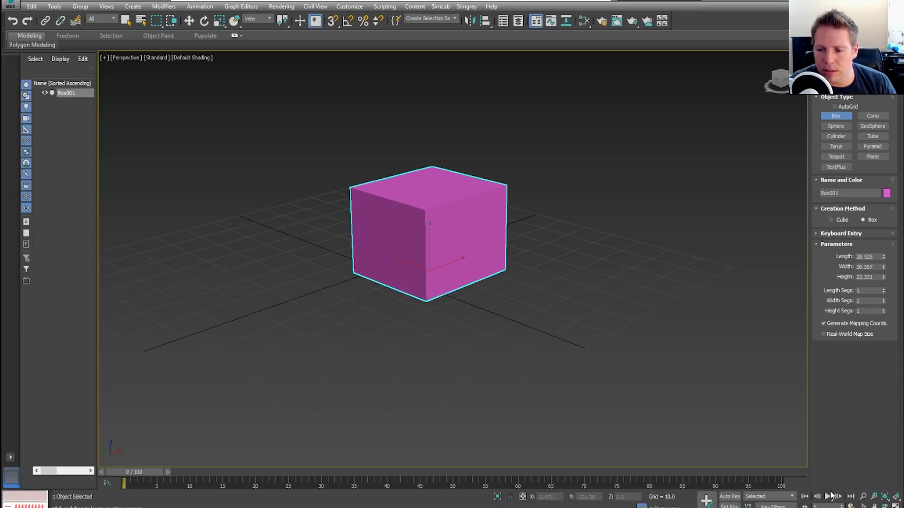
pyautogui.click(828, 497)
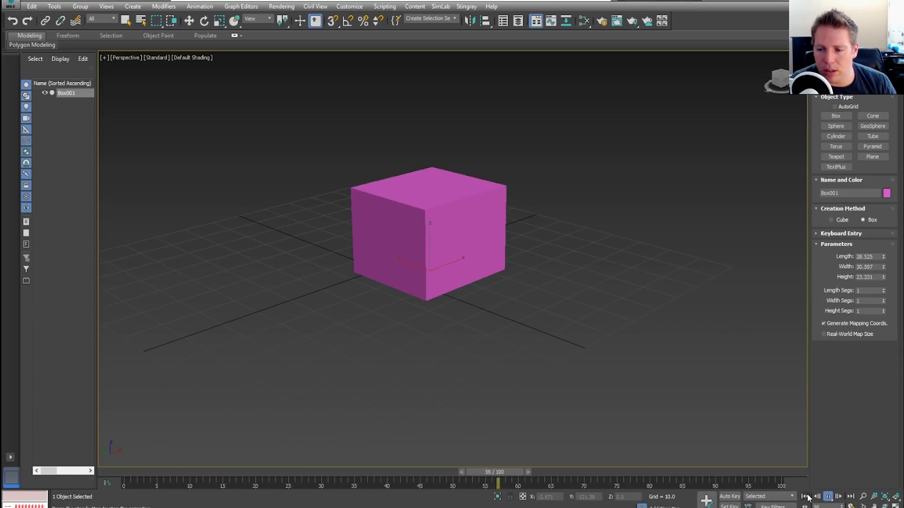
pyautogui.click(828, 497)
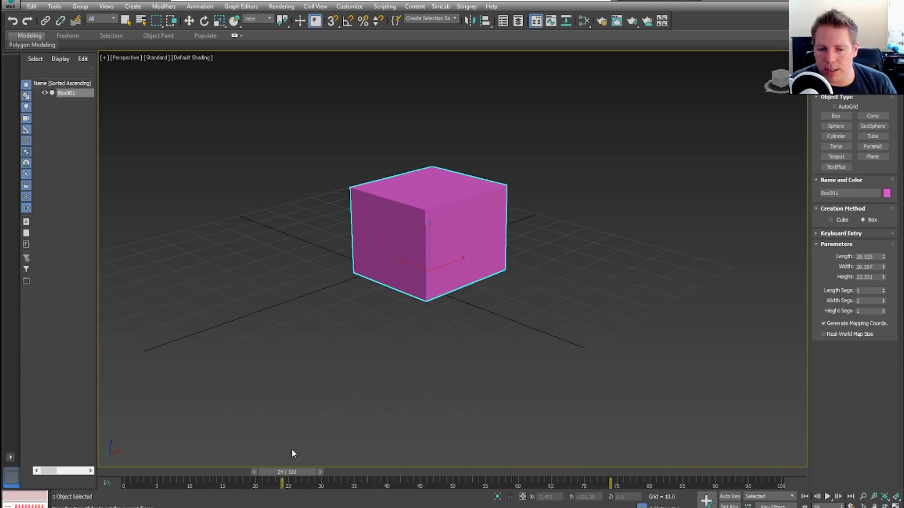
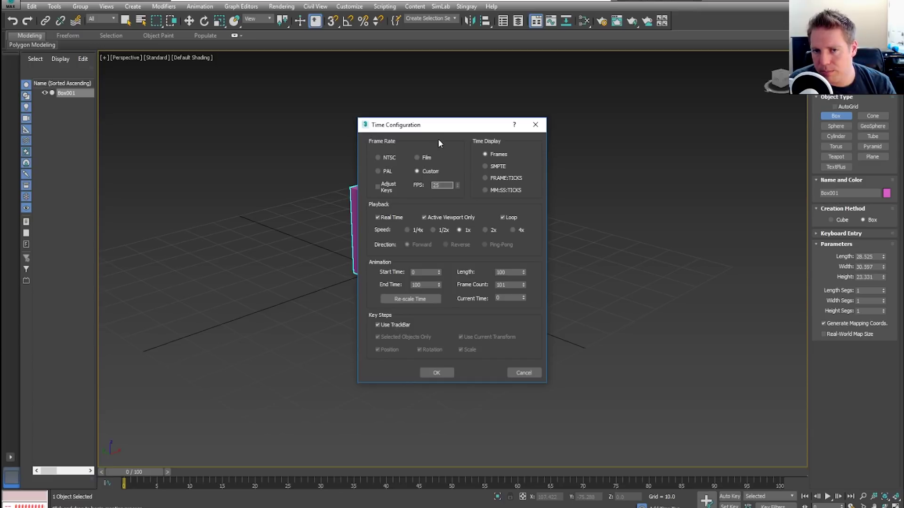
# Set the animation's end time to 250 frames and recheck the time configuration
pyautogui.moveTo(441, 129); pyautogui.dragTo(556, 84)
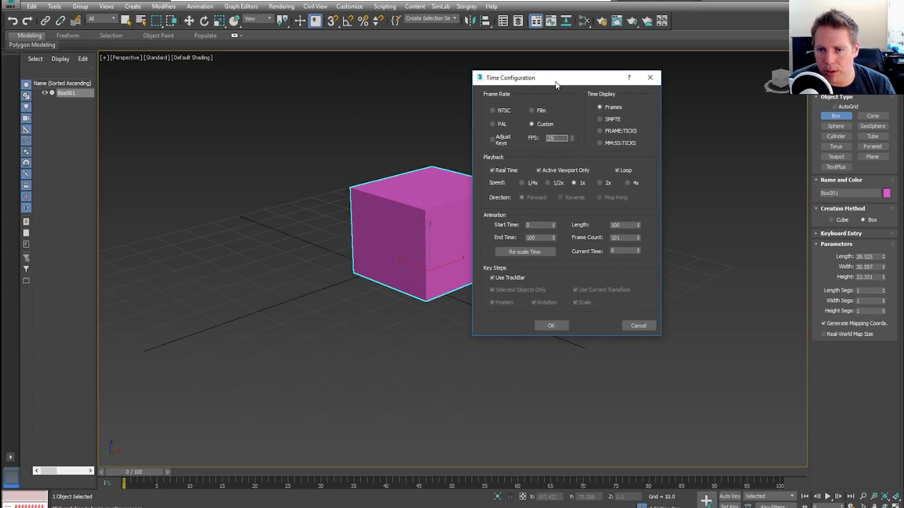
pyautogui.doubleClick(544, 238)
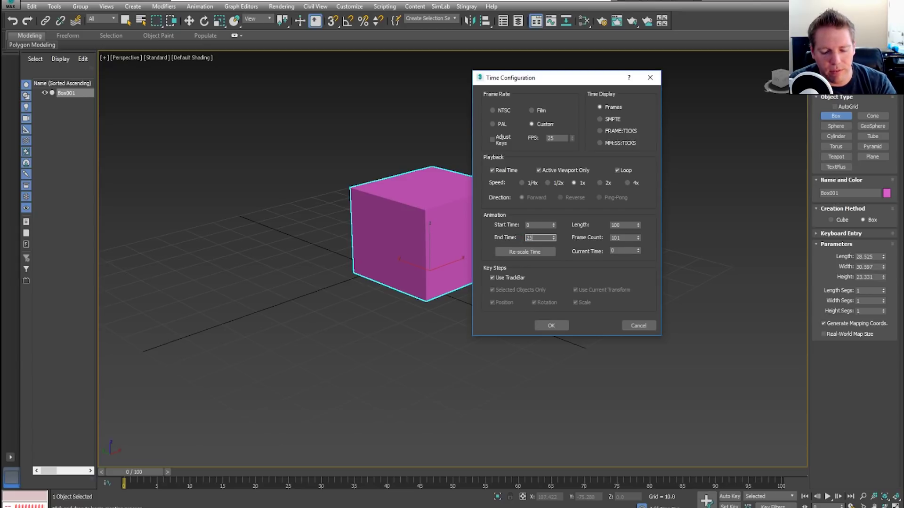
pyautogui.click(559, 328)
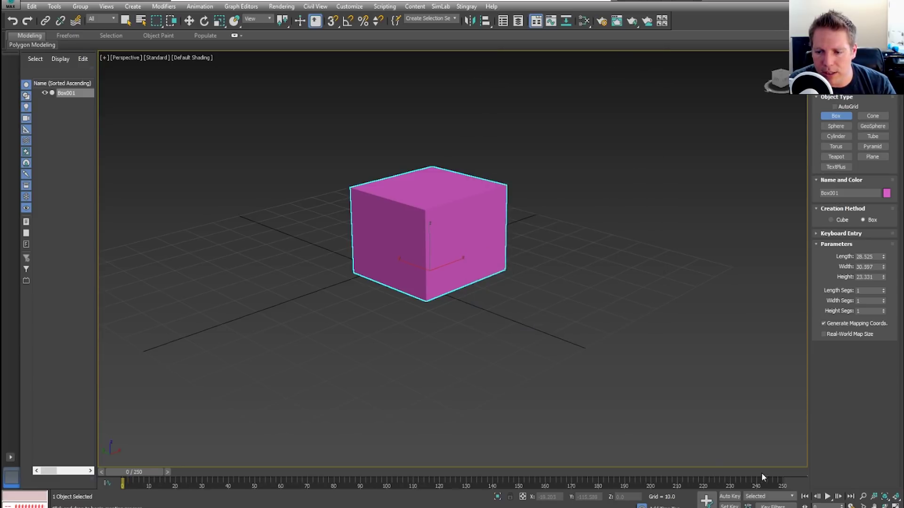
pyautogui.moveTo(121, 471); pyautogui.dragTo(125, 503)
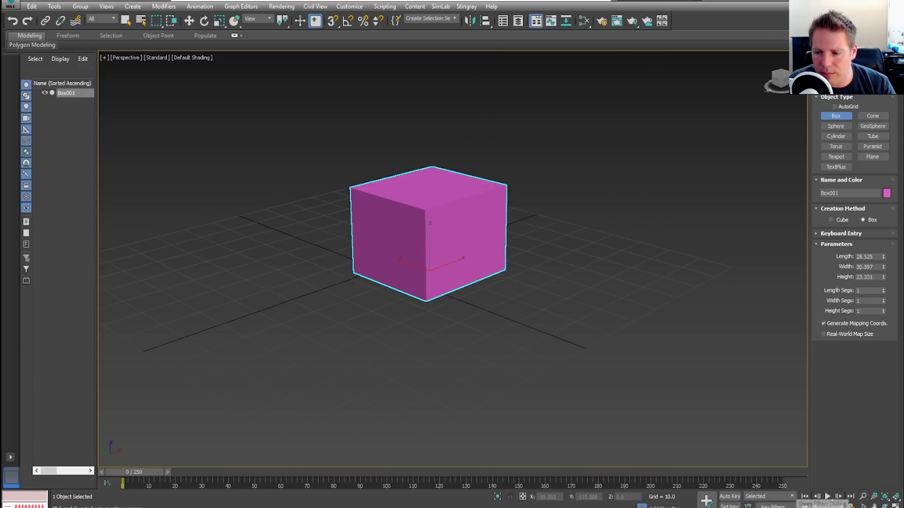
pyautogui.click(851, 506)
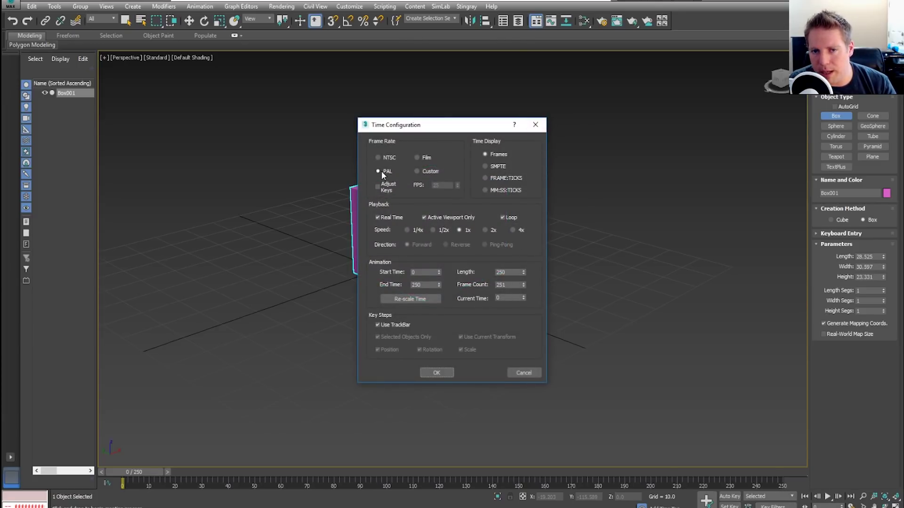
pyautogui.click(536, 125)
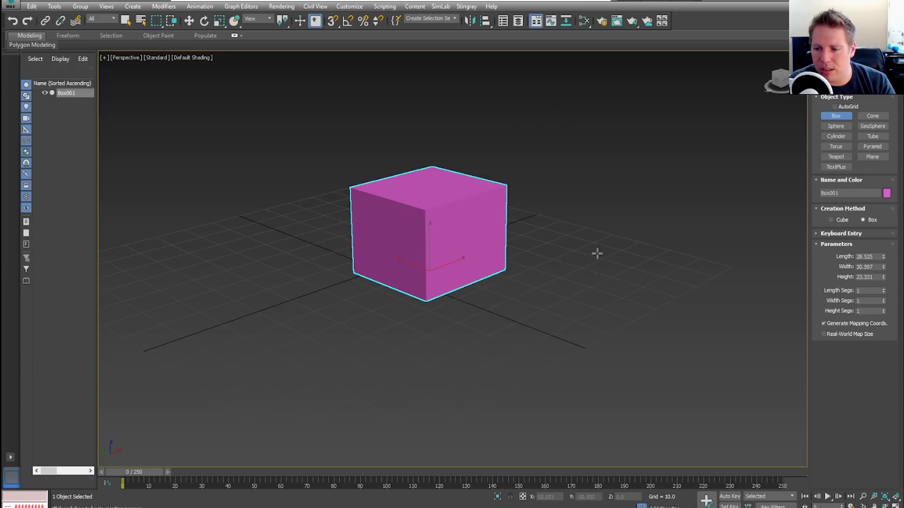
# Finish box creation with angle snap turned on, and move the box to about X 0.7, Y -3.5
pyautogui.moveTo(452, 242); pyautogui.dragTo(451, 307, button='middle')
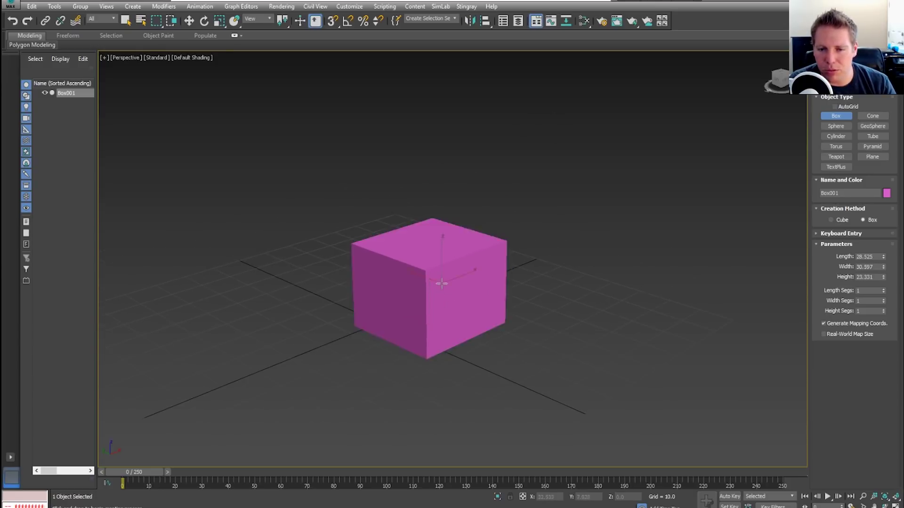
pyautogui.rightClick(458, 382)
pyautogui.press('s')
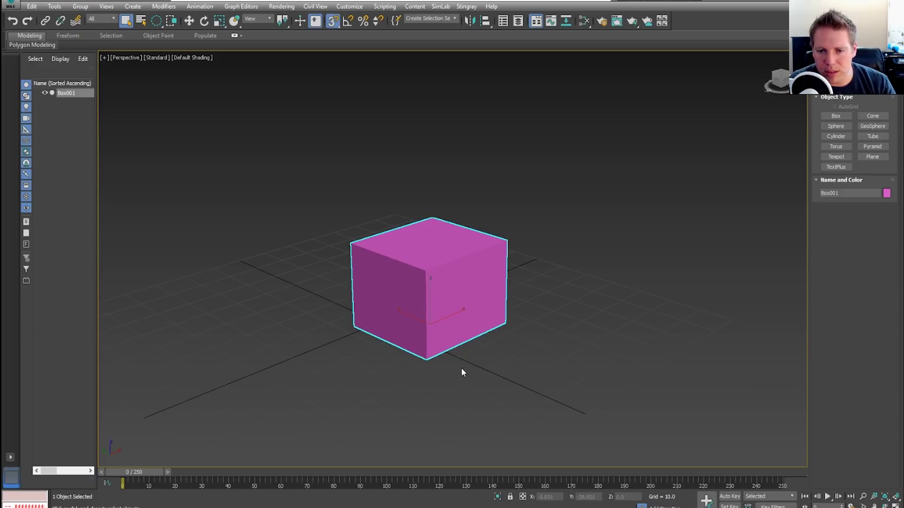
pyautogui.press('s')
pyautogui.press('d')
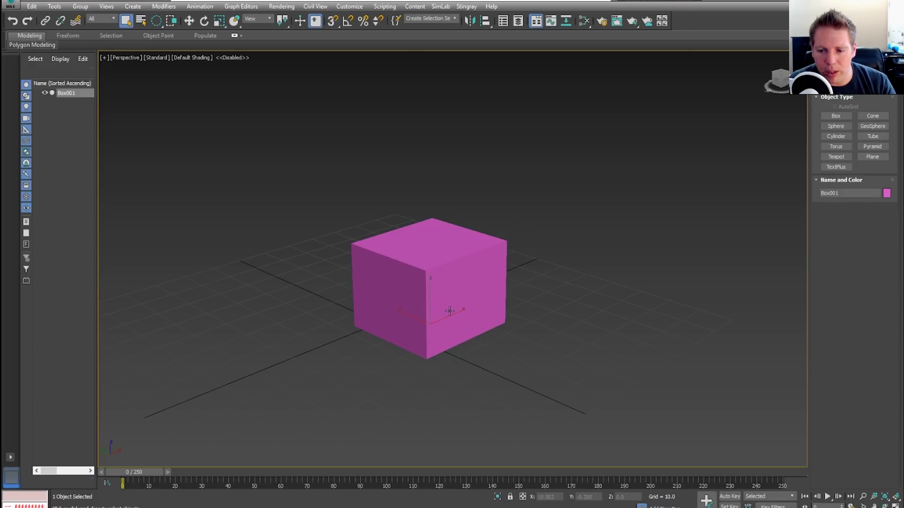
pyautogui.press('a')
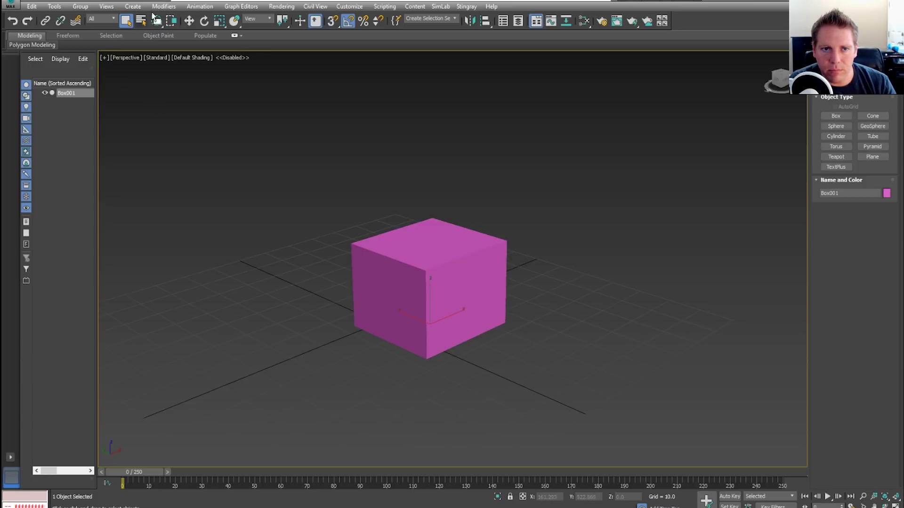
pyautogui.click(189, 20)
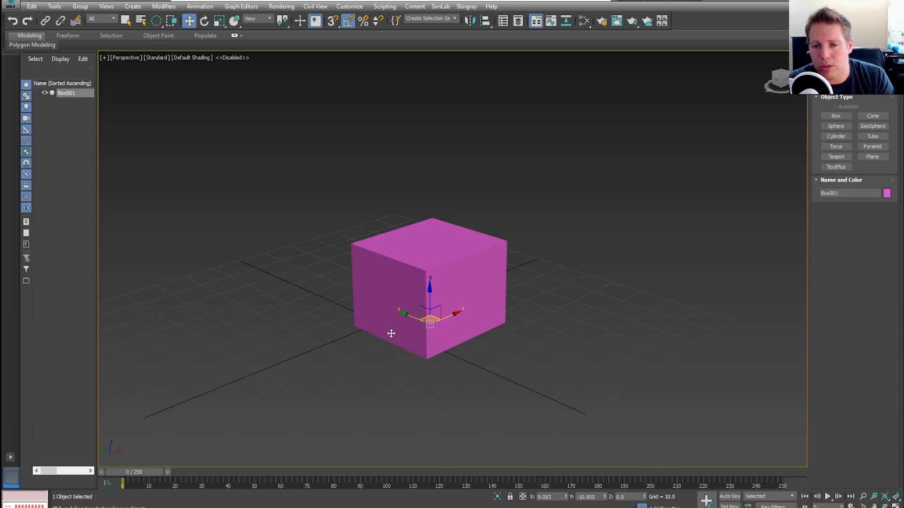
pyautogui.moveTo(409, 318)
pyautogui.mouseDown()
pyautogui.moveTo(394, 311)
pyautogui.moveTo(425, 312)
pyautogui.moveTo(412, 316)
pyautogui.mouseUp()
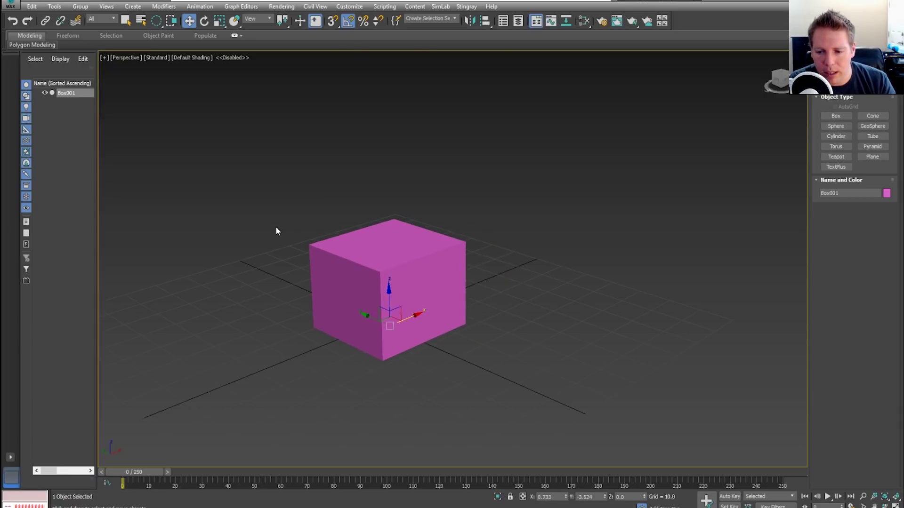
# Turn on Auto Key and, at frame 48, move the box along Y to about -33.6
pyautogui.click(730, 498)
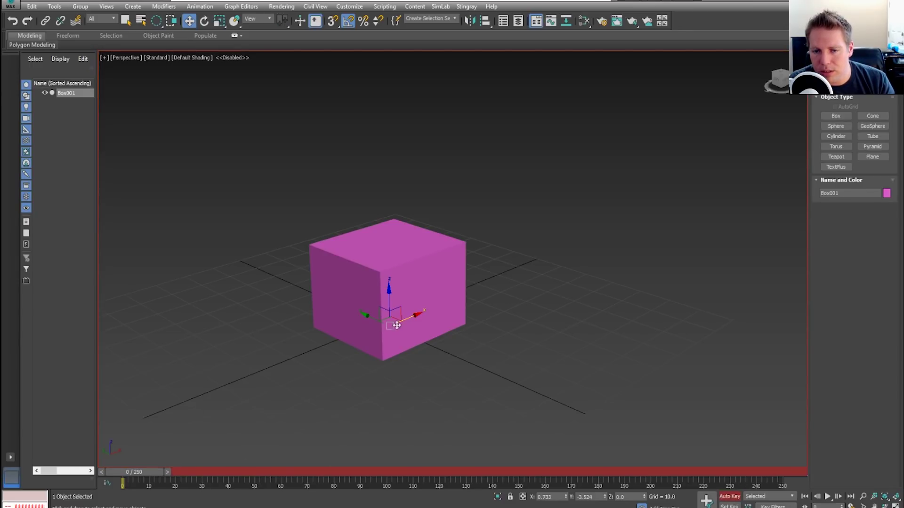
pyautogui.moveTo(369, 313); pyautogui.dragTo(369, 314)
pyautogui.moveTo(154, 471); pyautogui.dragTo(277, 471)
pyautogui.moveTo(368, 316); pyautogui.dragTo(446, 375)
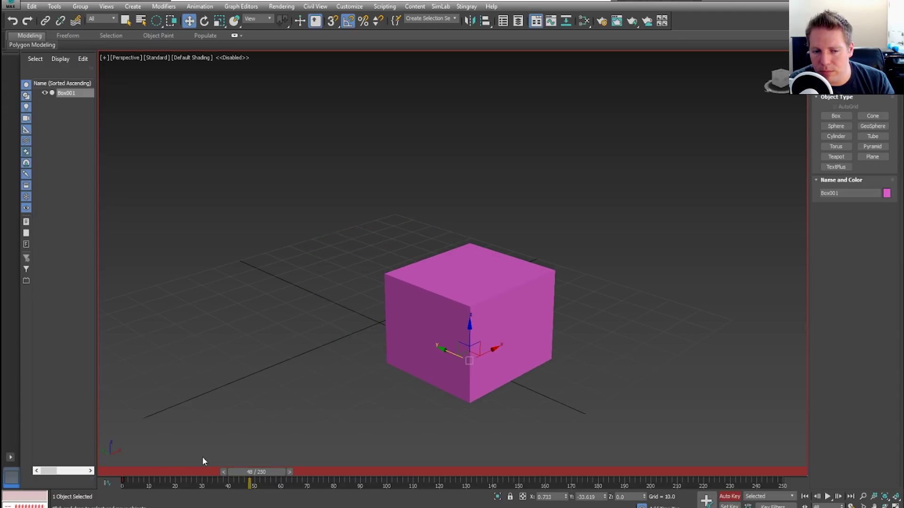
# Key further box positions at about frames 136, 211 and 250, and play the animation
pyautogui.moveTo(261, 472); pyautogui.dragTo(484, 472)
pyautogui.moveTo(497, 350); pyautogui.dragTo(591, 306)
pyautogui.moveTo(480, 472); pyautogui.dragTo(669, 471)
pyautogui.moveTo(545, 312); pyautogui.dragTo(401, 259)
pyautogui.moveTo(655, 473); pyautogui.dragTo(770, 472)
pyautogui.moveTo(403, 261); pyautogui.dragTo(431, 312)
pyautogui.click(828, 497)
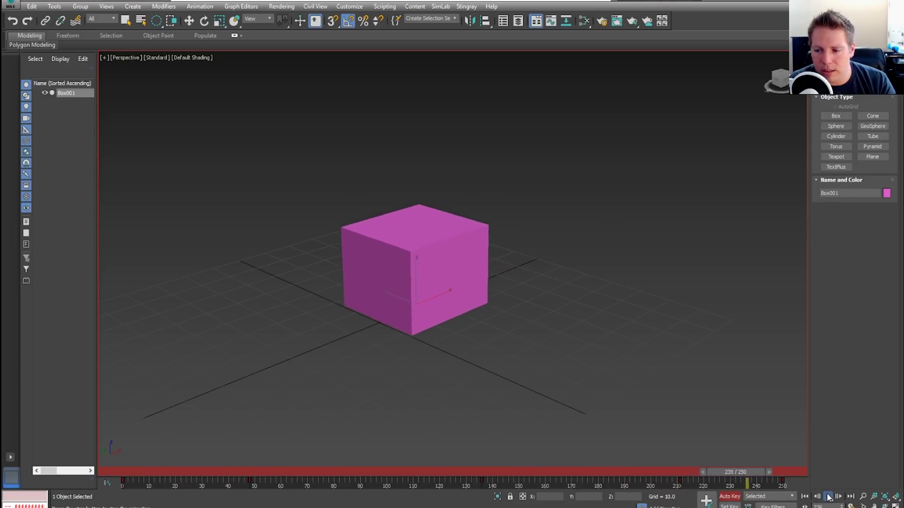
pyautogui.click(828, 496)
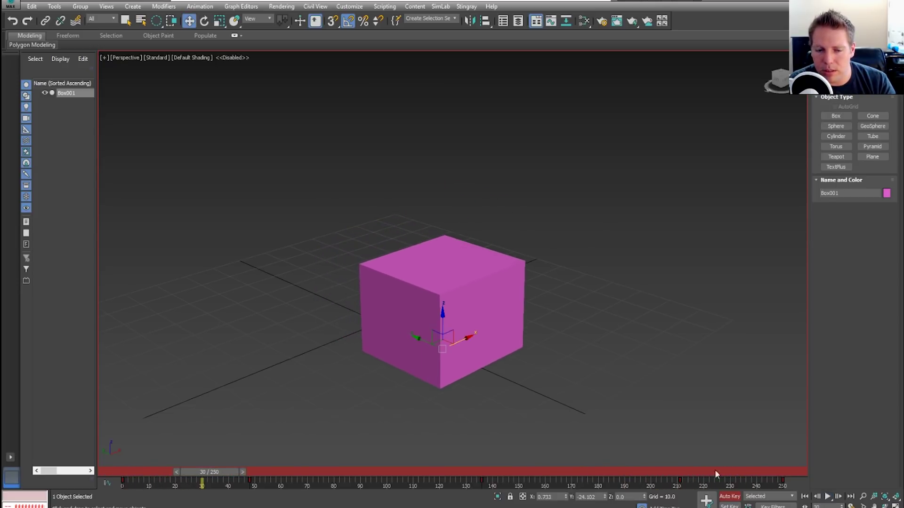
# Move the box's frame 48 key to frame 68, and try an earlier frame for the last key before undoing it
pyautogui.moveTo(250, 480); pyautogui.dragTo(301, 485)
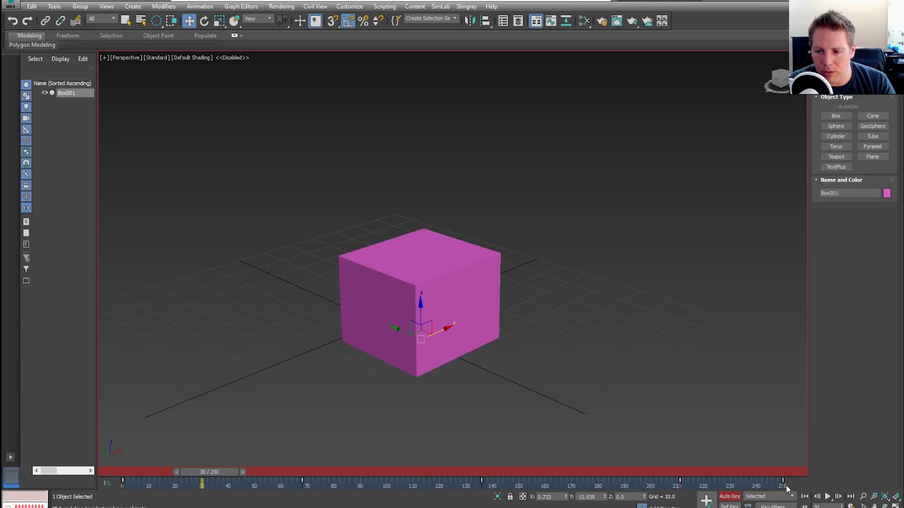
pyautogui.moveTo(783, 482); pyautogui.dragTo(734, 480)
pyautogui.hotkey('ctrl', 'z')
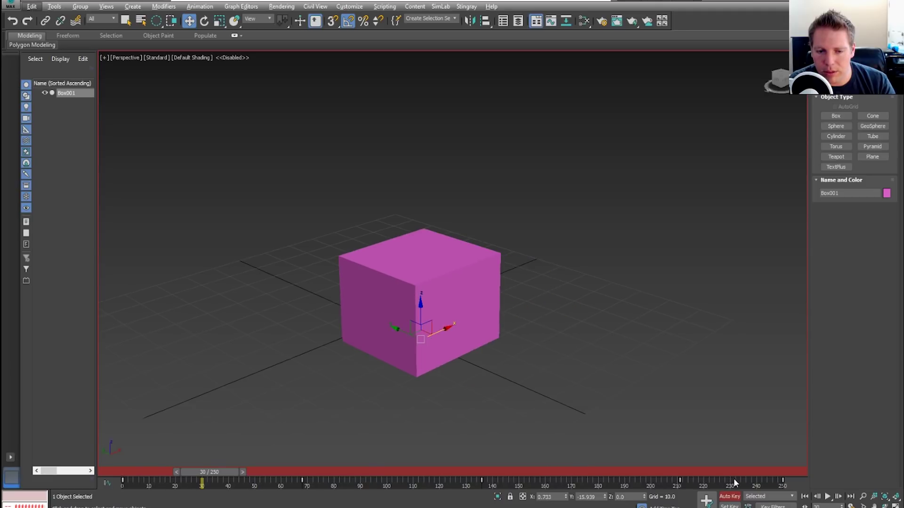
# At frame 68, raise the box to about 36 in Z, and play back the animation
pyautogui.click(660, 349)
pyautogui.keyDown('alt'); pyautogui.moveTo(416, 331); pyautogui.dragTo(480, 300, button='middle'); pyautogui.keyUp('alt')
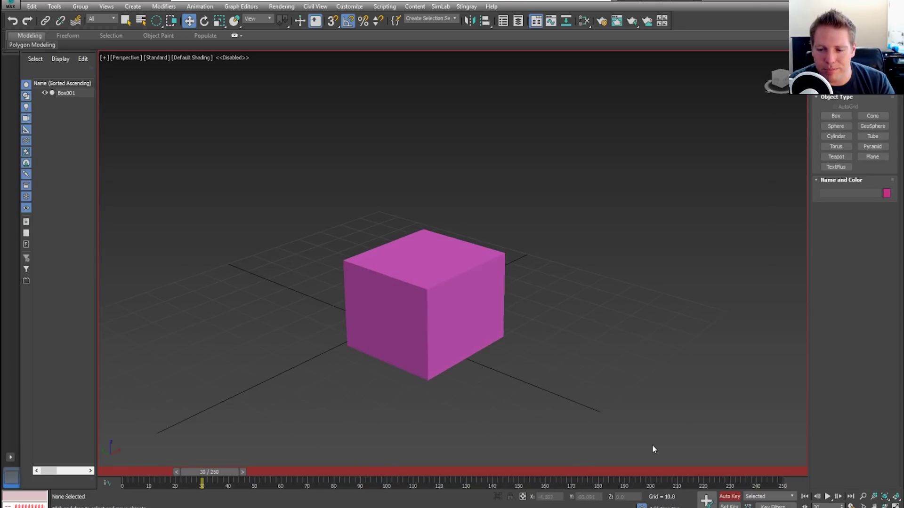
pyautogui.click(457, 289)
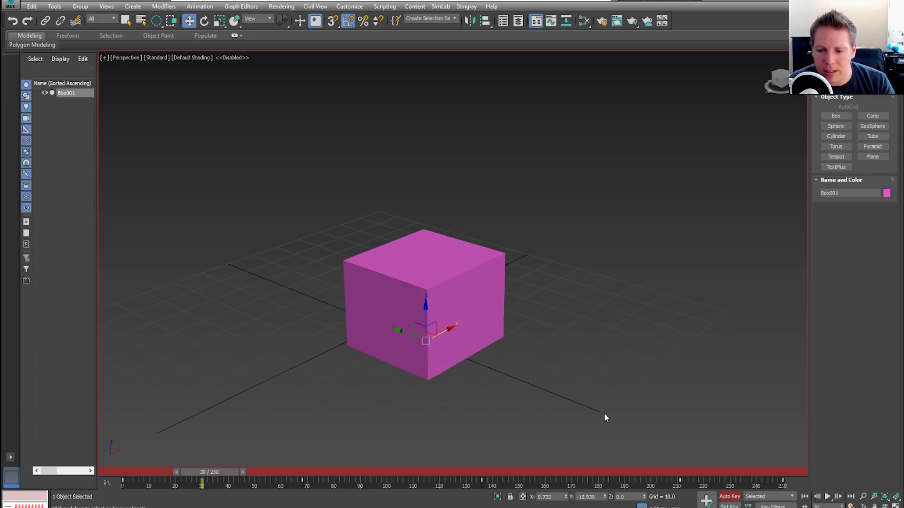
pyautogui.moveTo(202, 480); pyautogui.dragTo(304, 478)
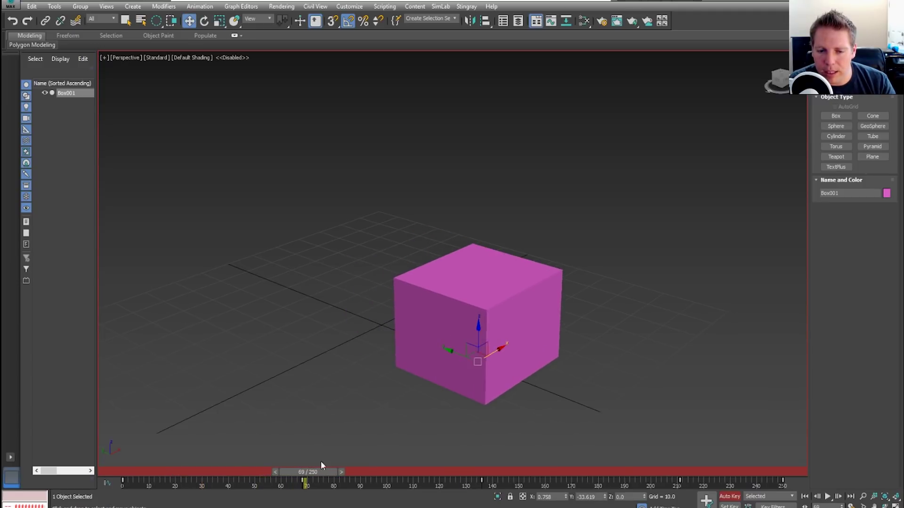
pyautogui.press('w')
pyautogui.moveTo(480, 339); pyautogui.dragTo(499, 233)
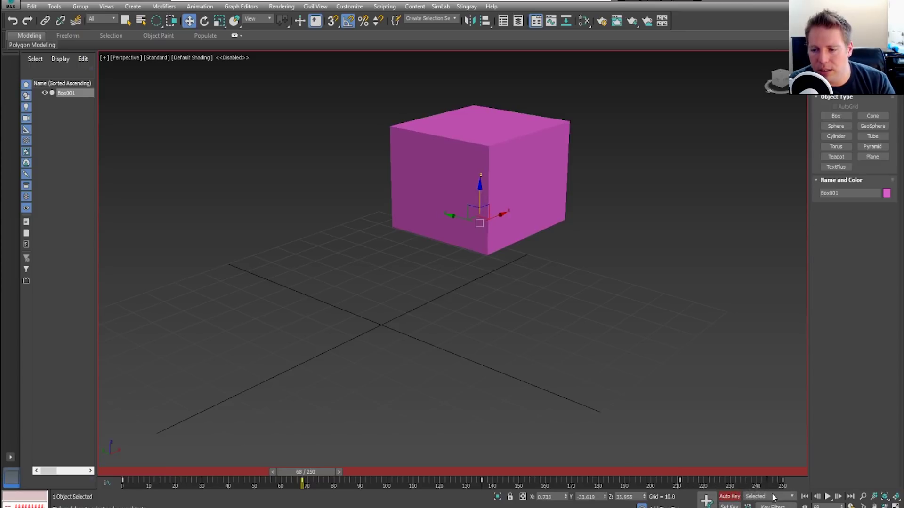
pyautogui.click(828, 498)
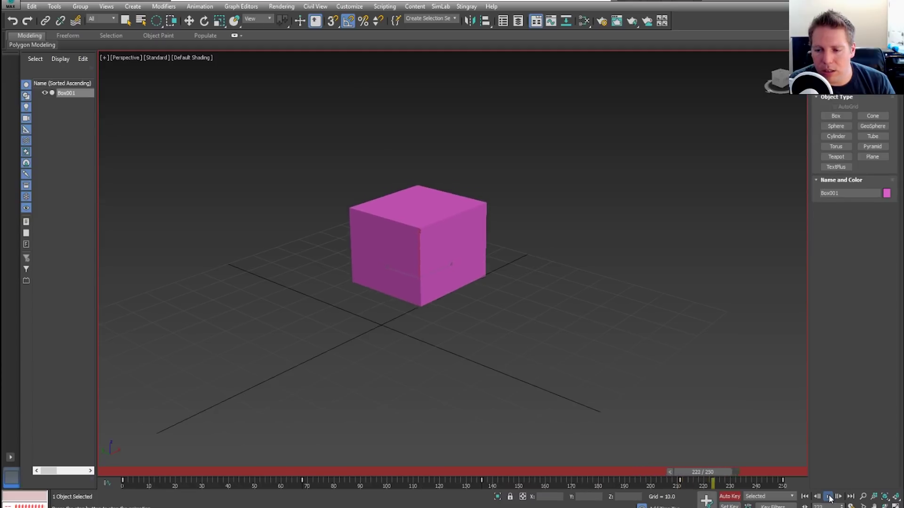
pyautogui.click(829, 498)
# Delete the box's keys, starting with the one at frame 250, and scrub the timeline from frame 0 to 250
pyautogui.press('w')
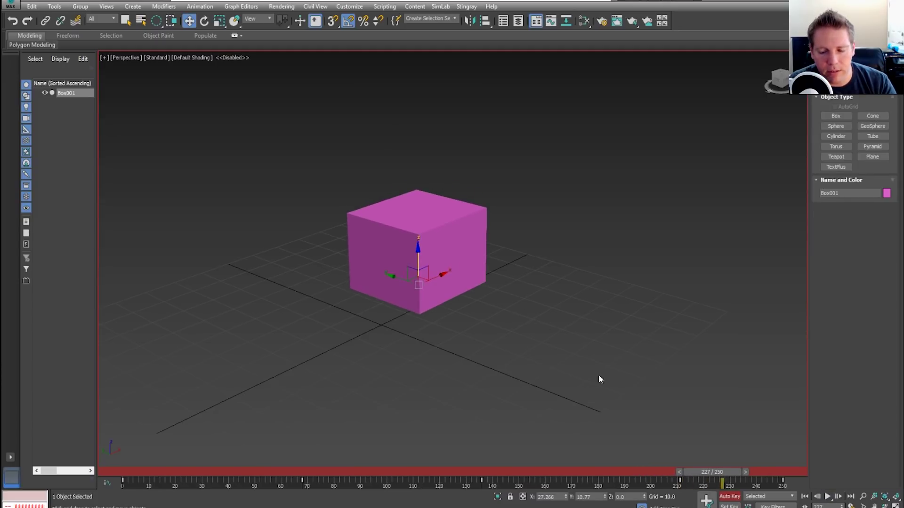
pyautogui.moveTo(699, 471)
pyautogui.mouseDown()
pyautogui.moveTo(739, 472)
pyautogui.moveTo(703, 472)
pyautogui.mouseUp()
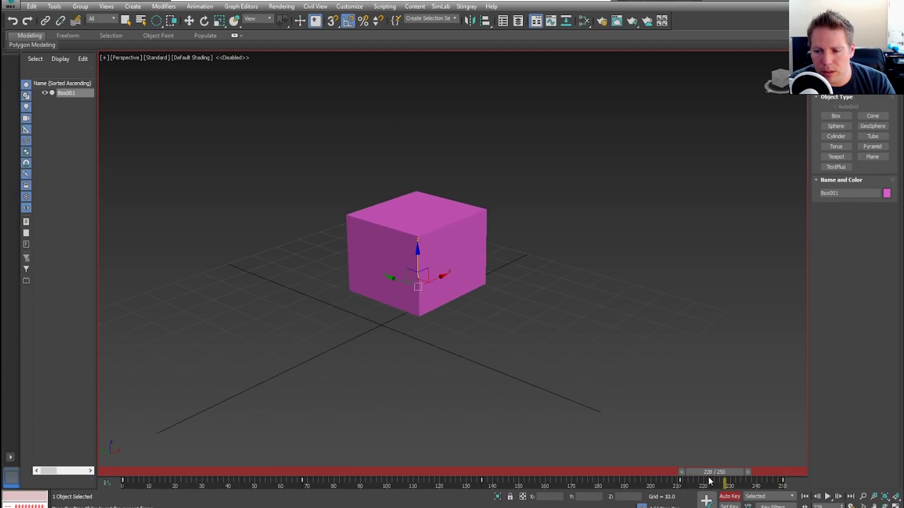
pyautogui.click(781, 479)
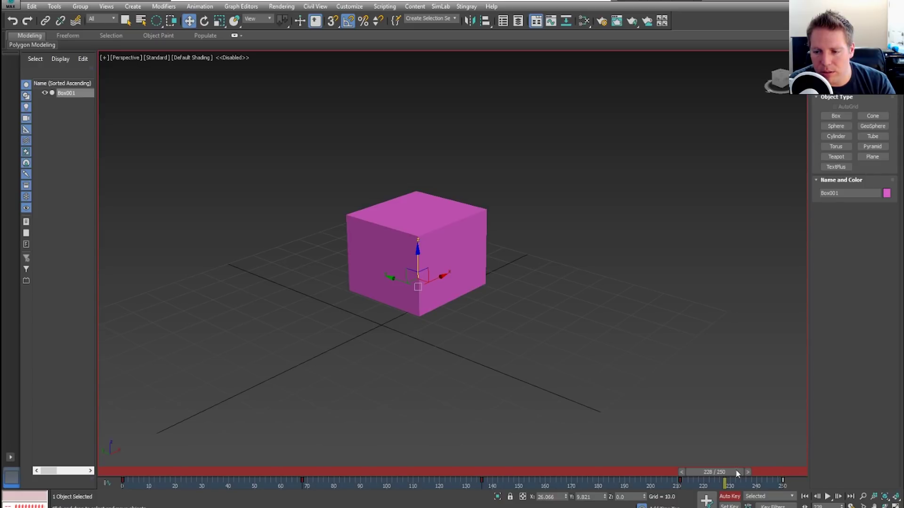
pyautogui.press('Delete')
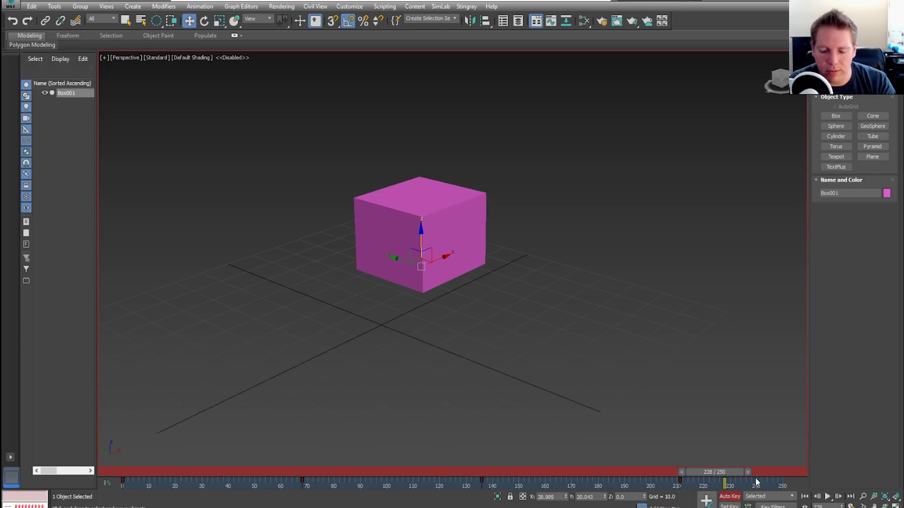
pyautogui.moveTo(726, 473); pyautogui.dragTo(114, 439)
pyautogui.press('w')
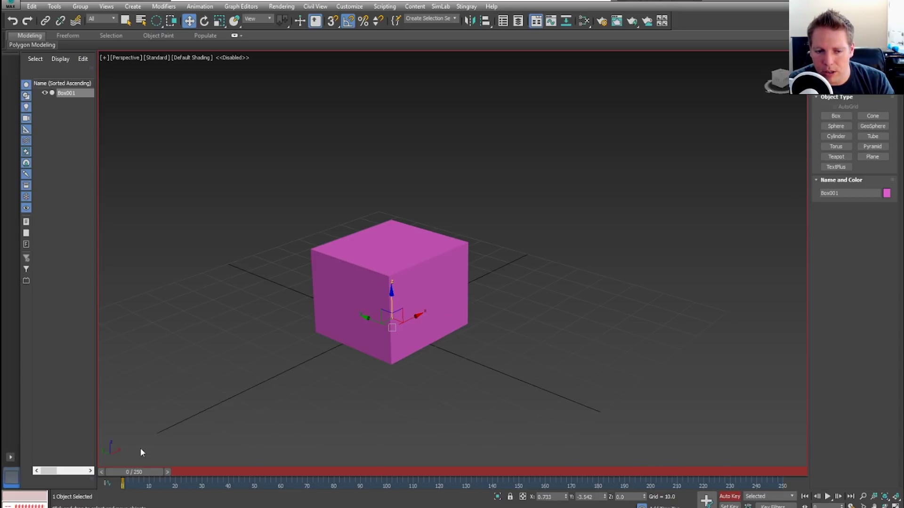
pyautogui.moveTo(125, 471); pyautogui.dragTo(769, 472)
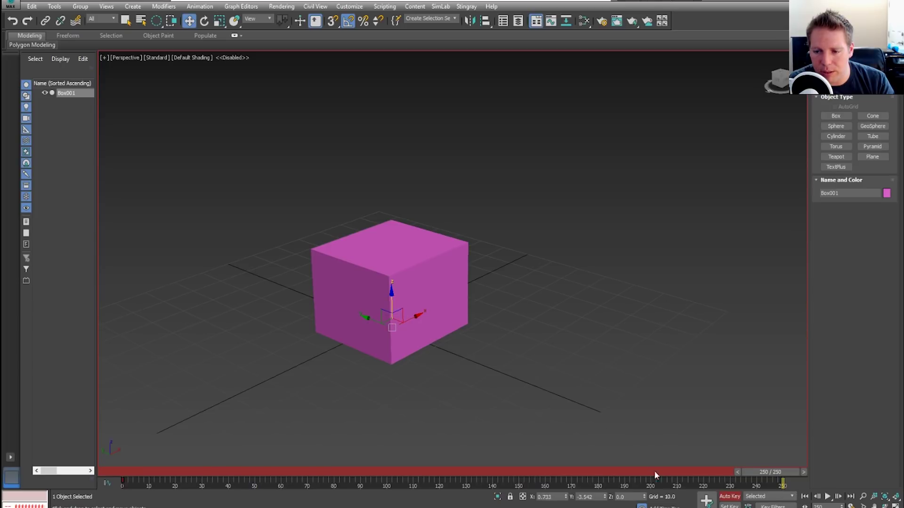
# Switch to Set Key mode and, at frame 44, move the box along Y to about -53.5 and set a key
pyautogui.click(706, 500)
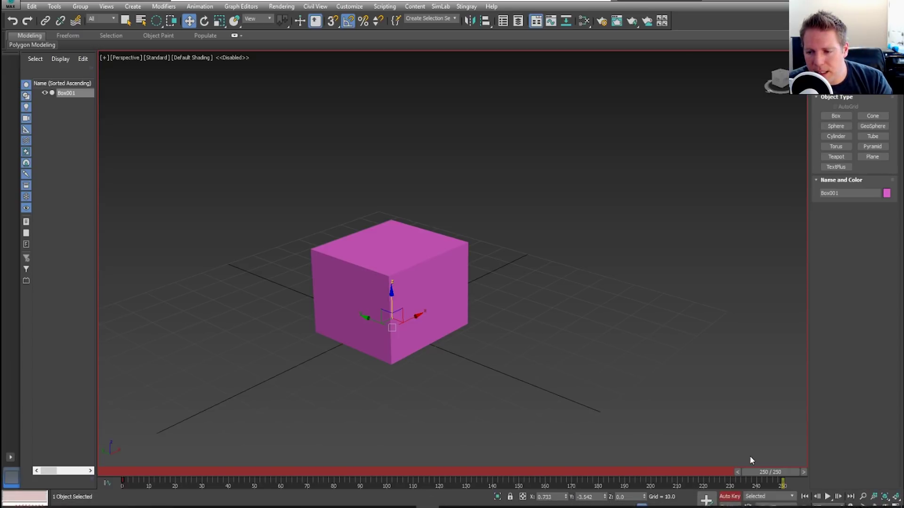
pyautogui.click(729, 506)
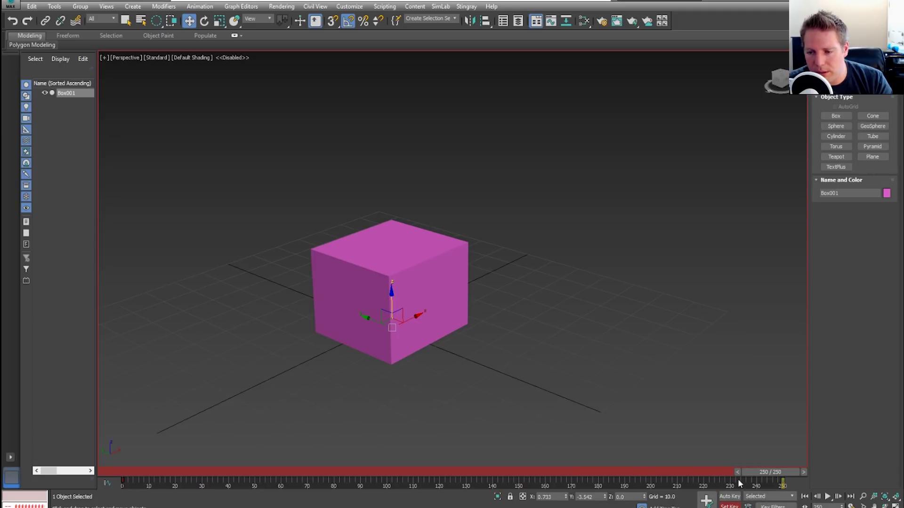
pyautogui.moveTo(765, 477); pyautogui.dragTo(94, 444)
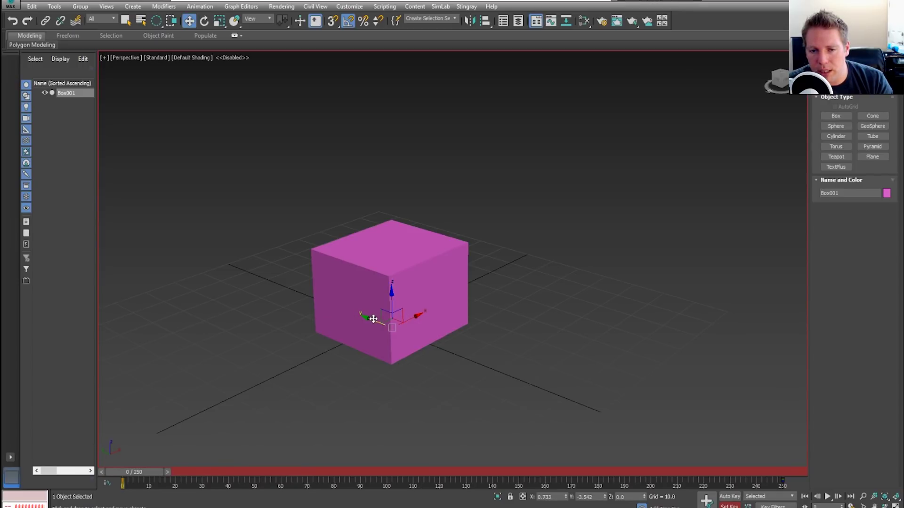
pyautogui.moveTo(151, 472); pyautogui.dragTo(242, 473)
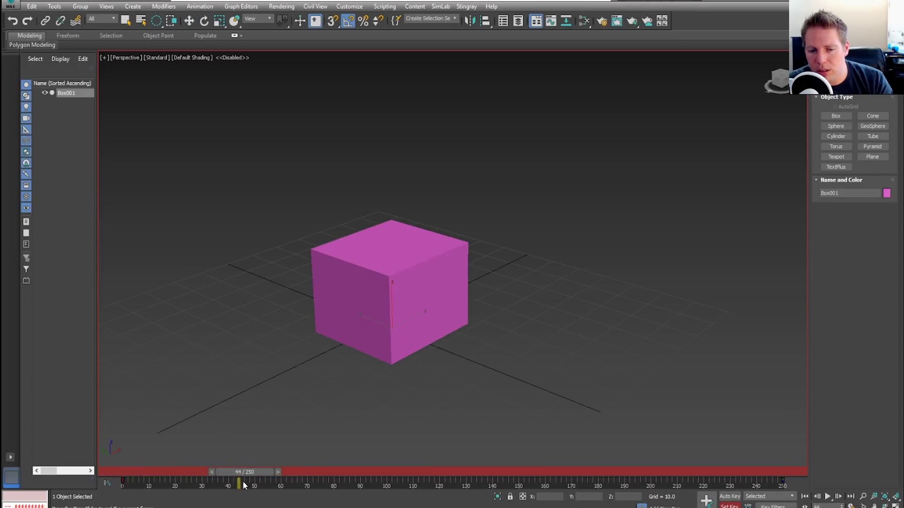
pyautogui.moveTo(365, 323); pyautogui.dragTo(518, 383)
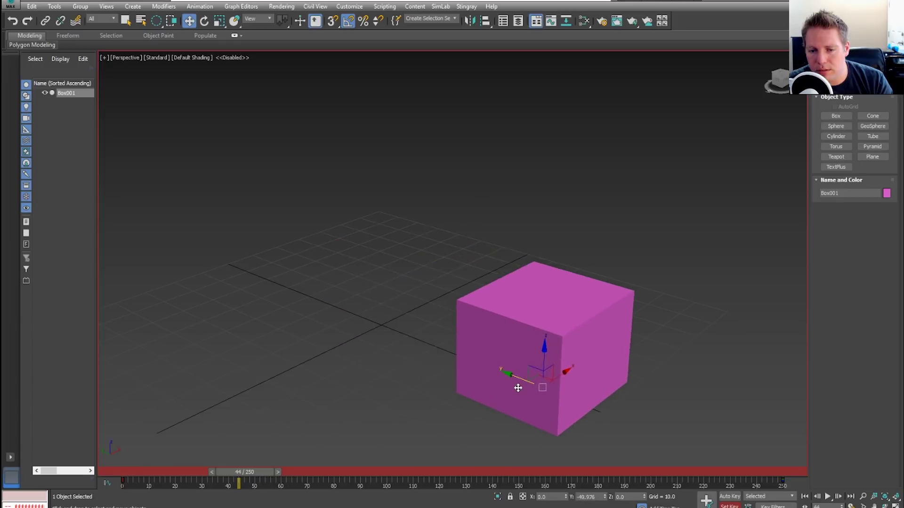
pyautogui.click(707, 500)
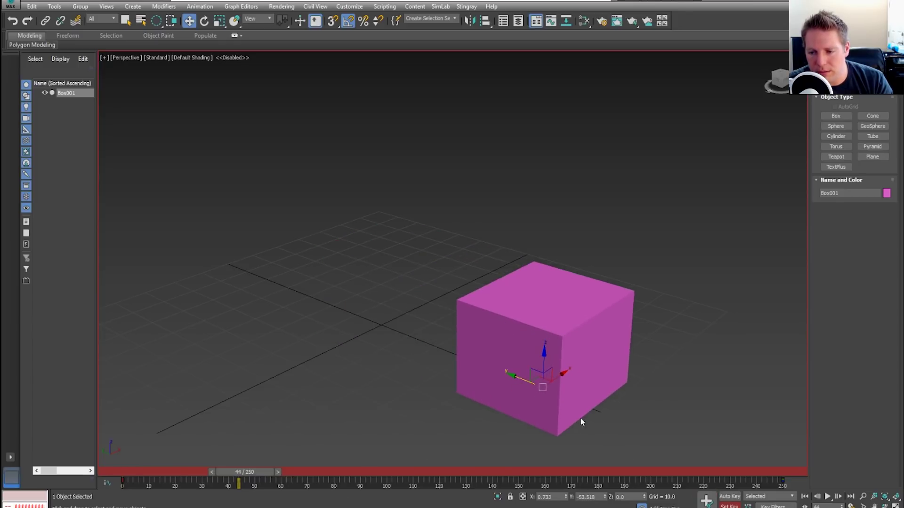
# Set box keys at frame 156, raised to about 24.3 in Z, and at frame 208, moved to about 98.8 in X
pyautogui.moveTo(252, 472); pyautogui.dragTo(531, 472)
pyautogui.moveTo(451, 323); pyautogui.dragTo(452, 232)
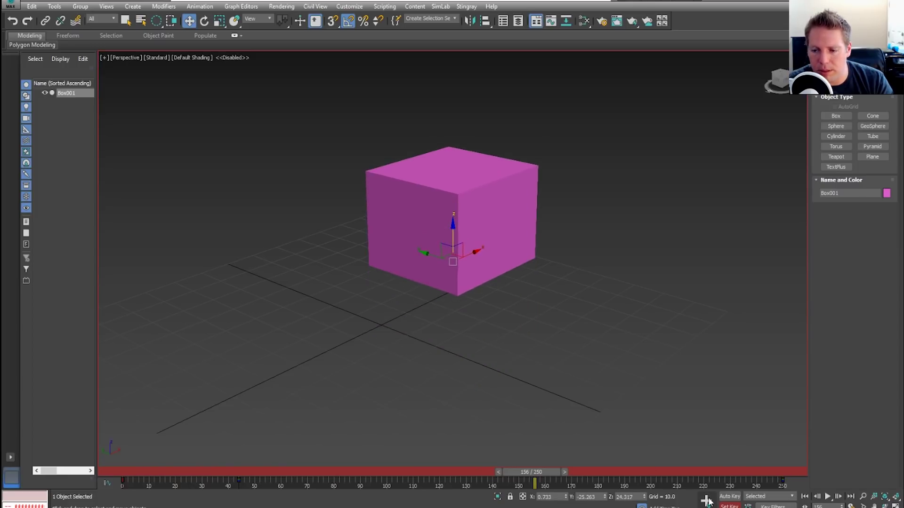
pyautogui.moveTo(536, 474); pyautogui.dragTo(672, 480)
pyautogui.press('w')
pyautogui.moveTo(432, 289); pyautogui.dragTo(642, 265)
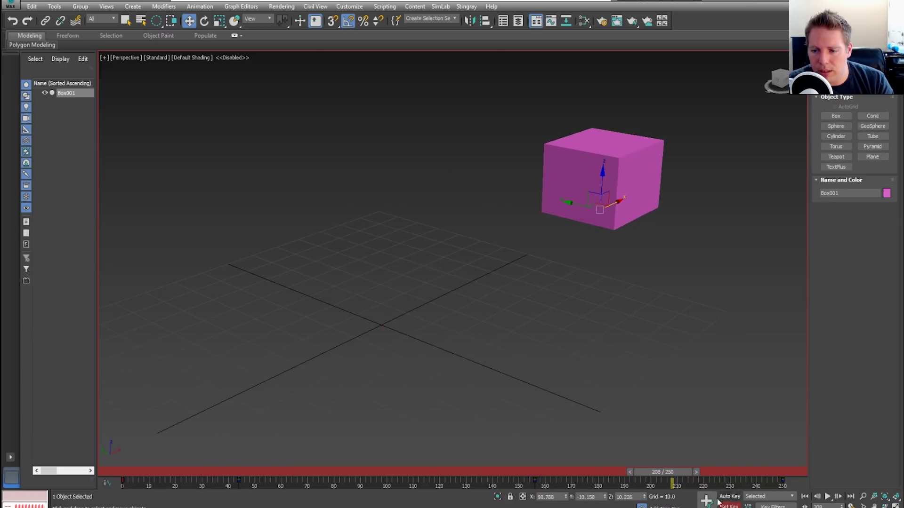
# Scrub to the end of the timeline and play back the box's keyed animation, stopping at about frame 249
pyautogui.moveTo(668, 473); pyautogui.dragTo(791, 472)
pyautogui.click(828, 497)
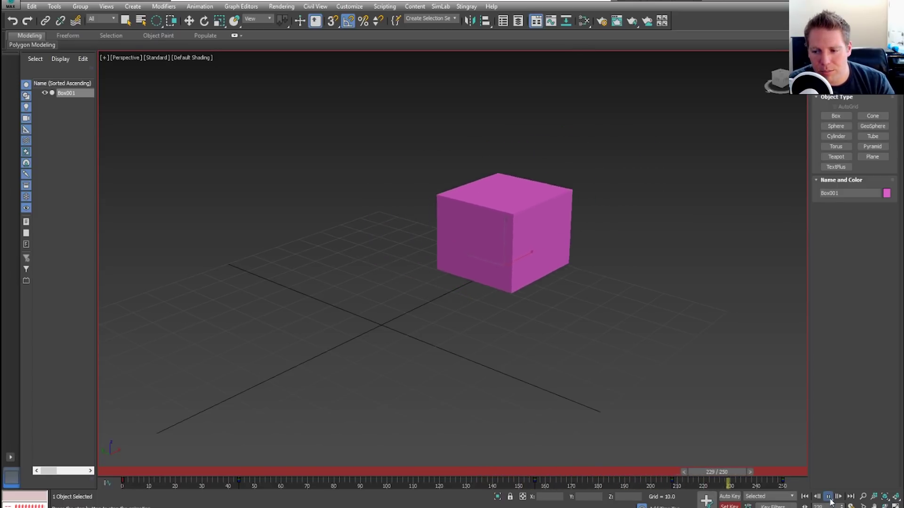
pyautogui.click(830, 499)
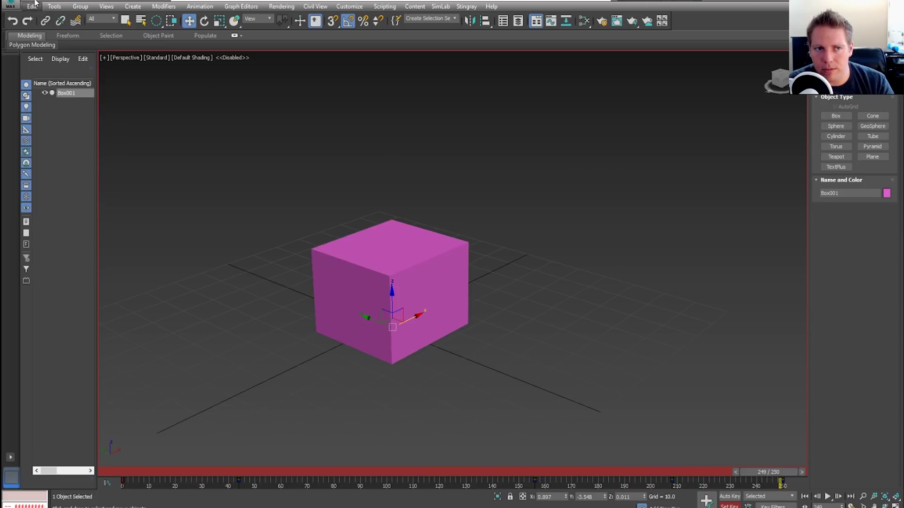
# Export the scene to the Desktop in Autodesk (*.FBX) format under the file name "box animate"
pyautogui.click(13, 6)
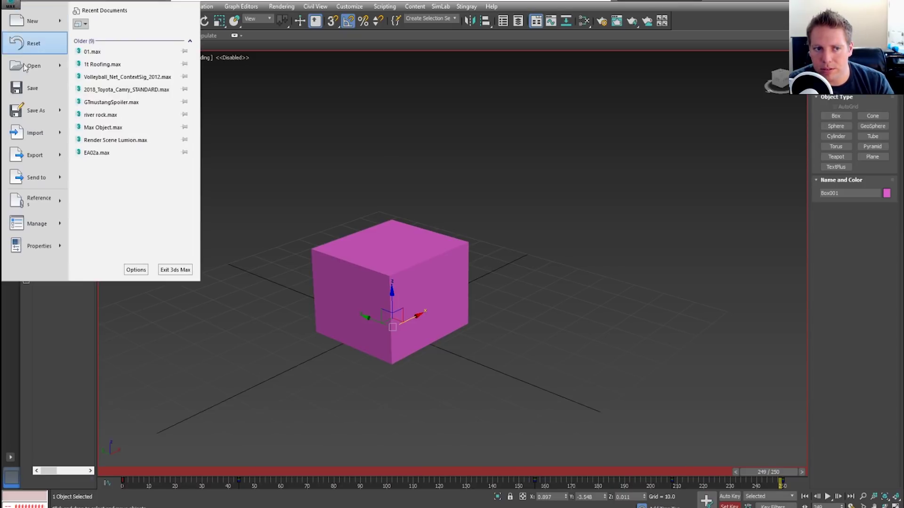
pyautogui.moveTo(31, 160)
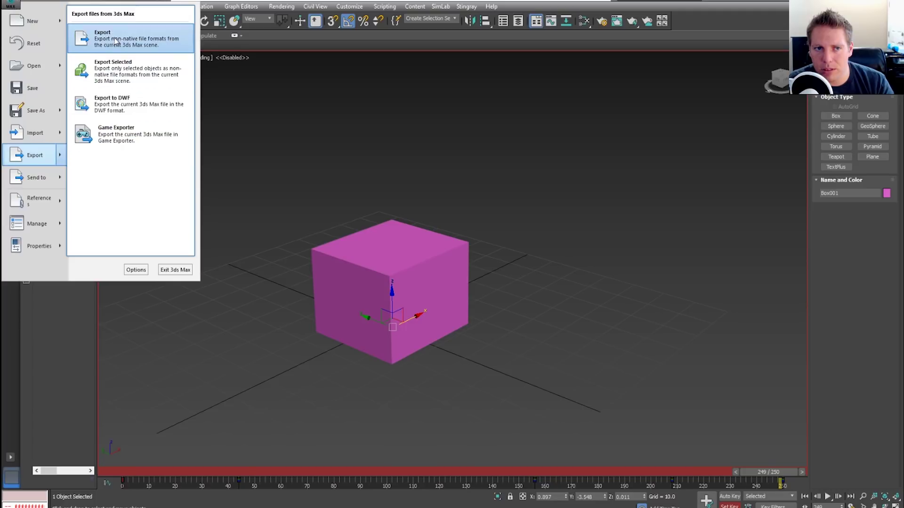
pyautogui.click(115, 45)
pyautogui.click(147, 199)
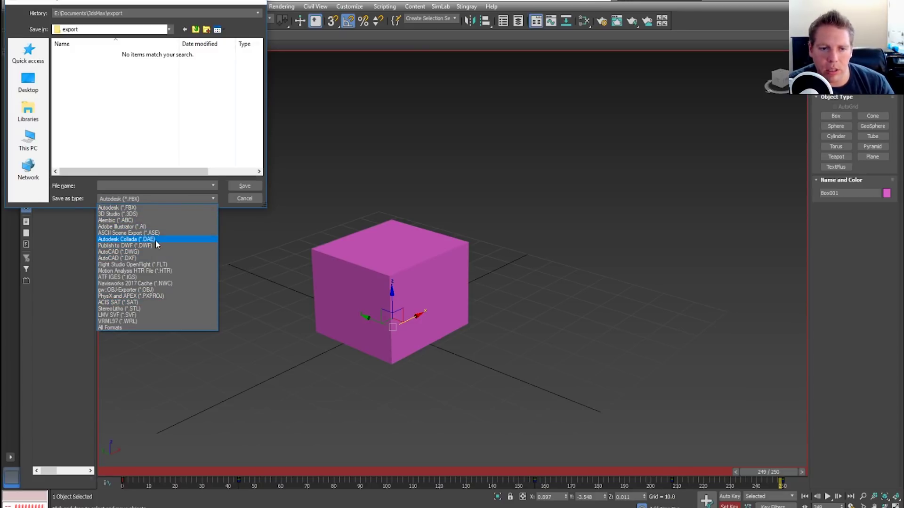
pyautogui.click(147, 205)
pyautogui.click(28, 81)
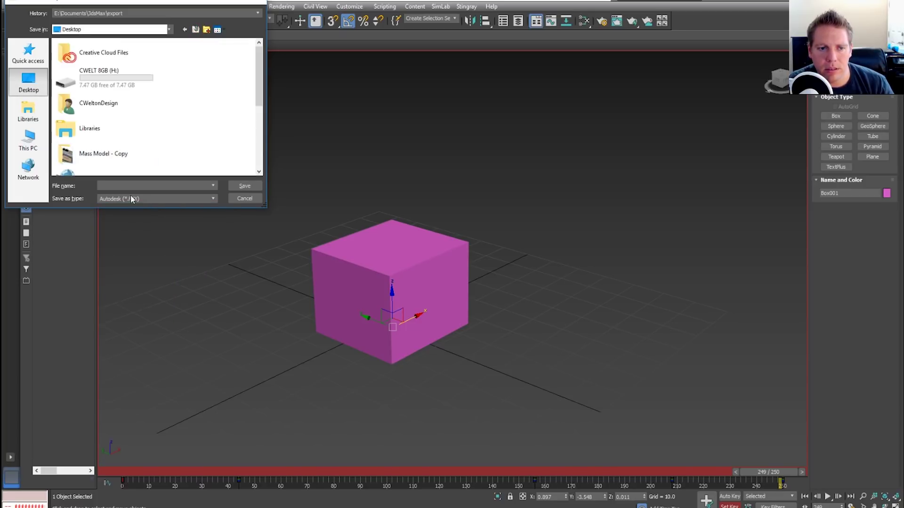
pyautogui.click(133, 185)
pyautogui.write('bo')
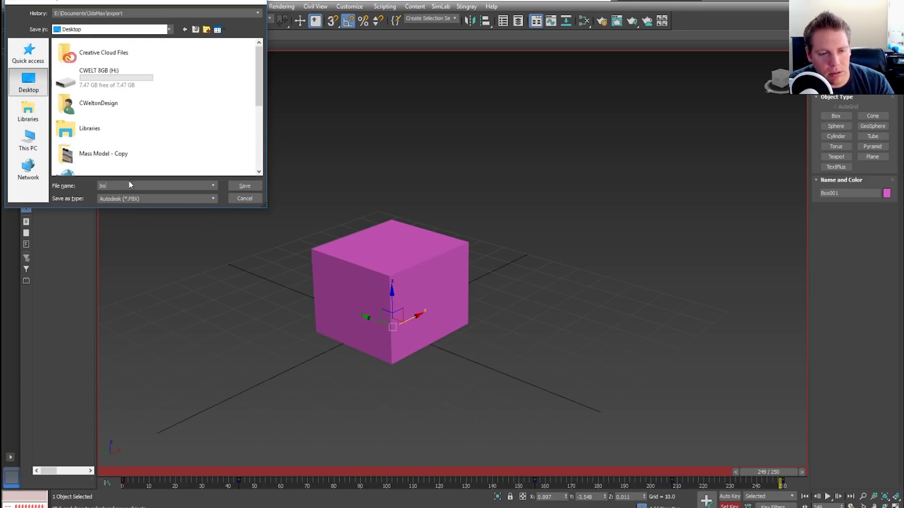
pyautogui.write('x animate')
pyautogui.click(252, 187)
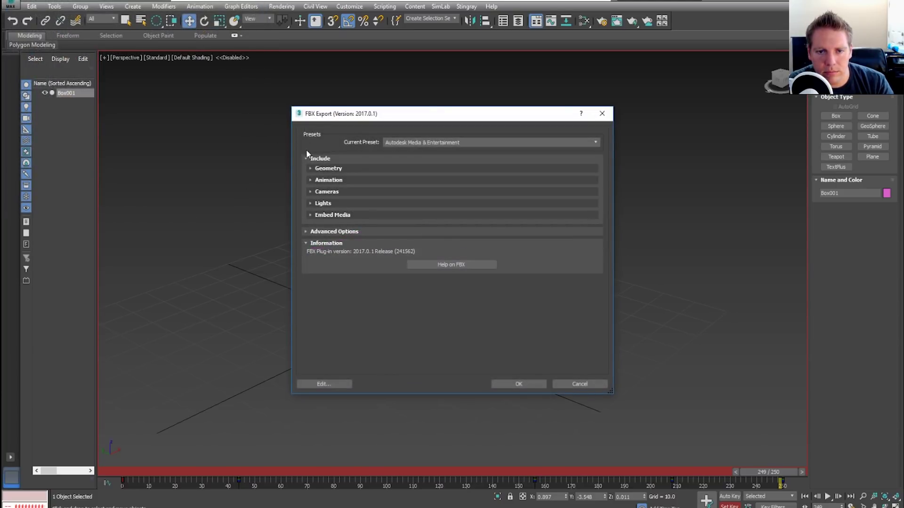
# Review the Geometry and Animation export options and complete the FBX export with the Autodesk Media & Entertainment preset
pyautogui.click(310, 169)
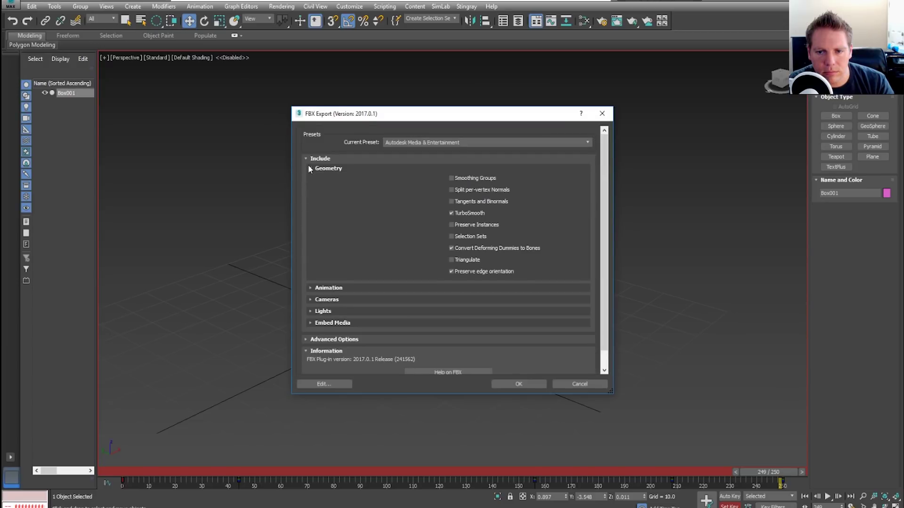
pyautogui.click(309, 169)
pyautogui.click(310, 179)
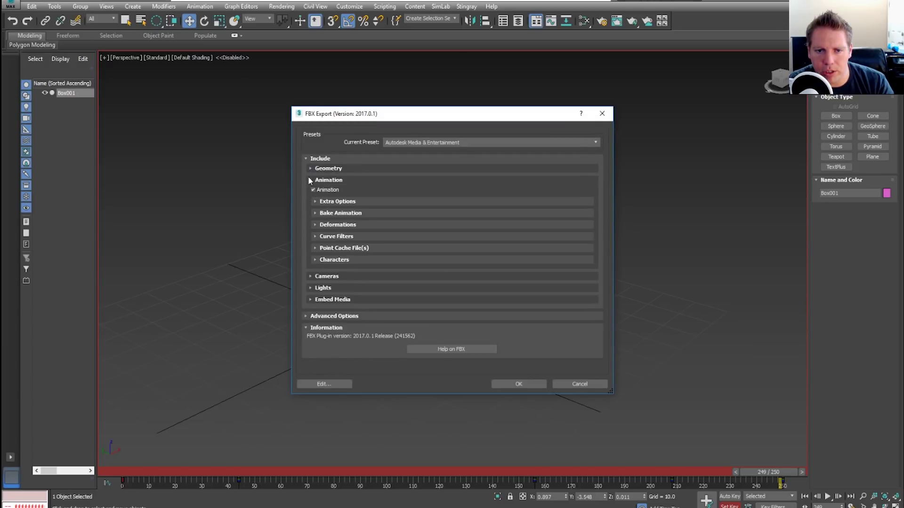
pyautogui.click(310, 180)
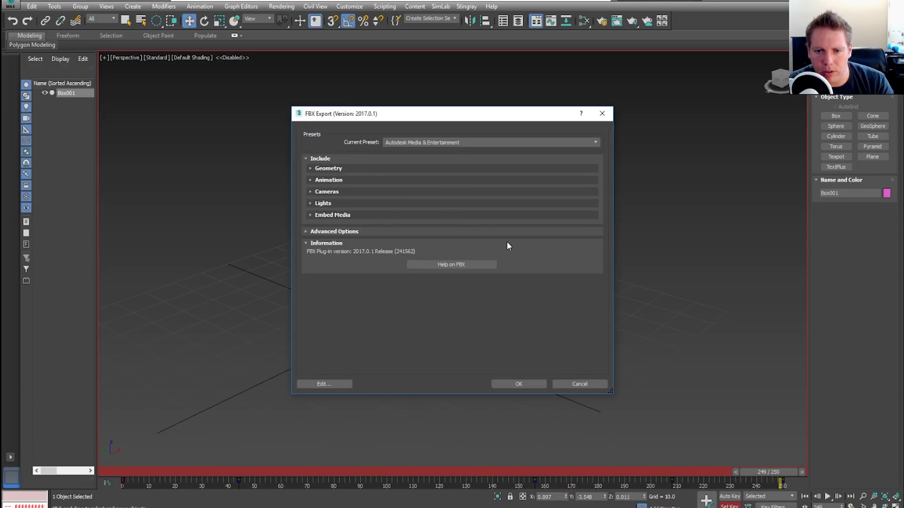
pyautogui.click(528, 385)
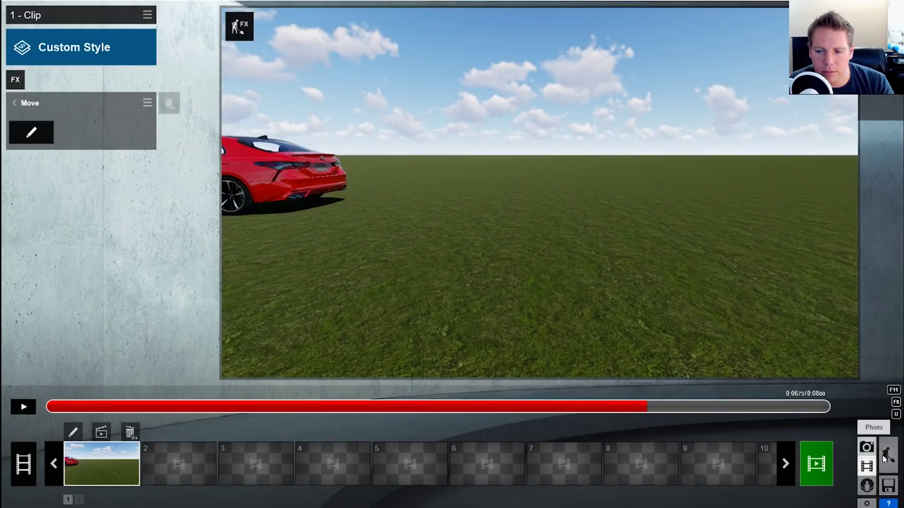
# Switch to Lumion's build mode and choose the "box animate" FBX file from the Desktop as a new model to import
pyautogui.click(888, 456)
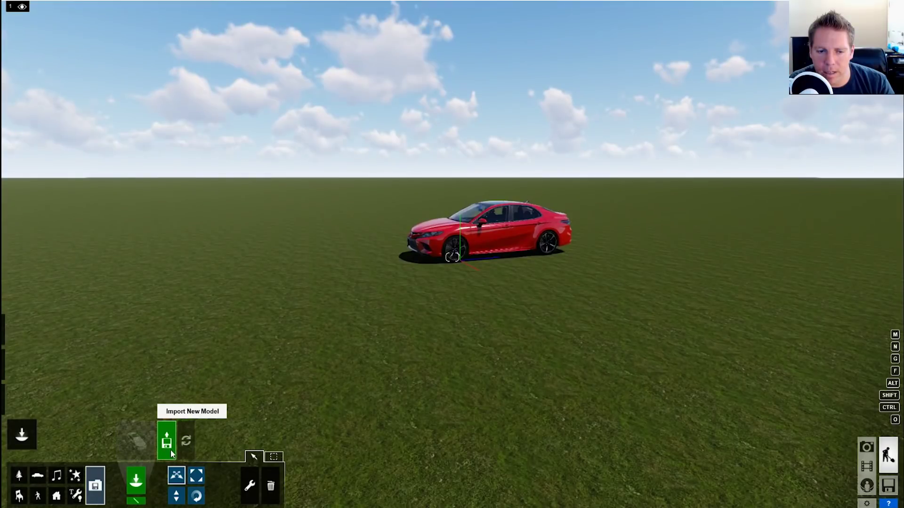
pyautogui.click(166, 441)
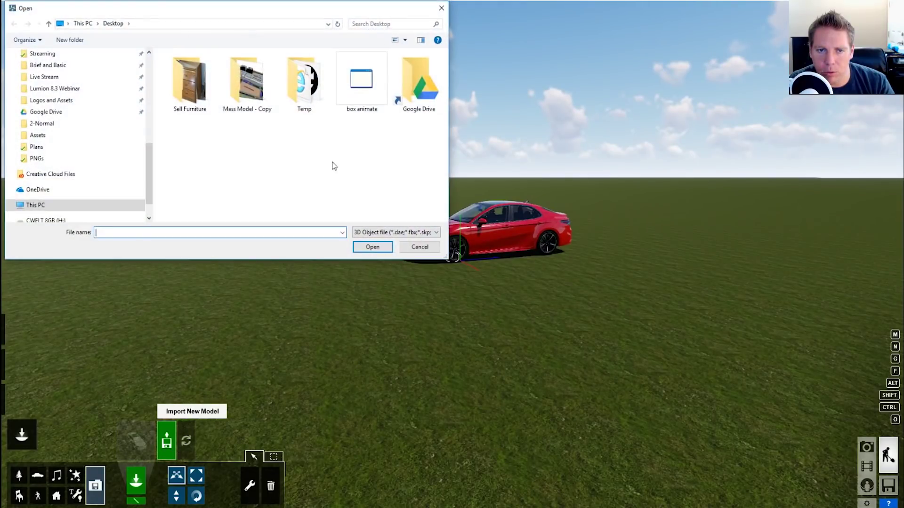
pyautogui.click(362, 81)
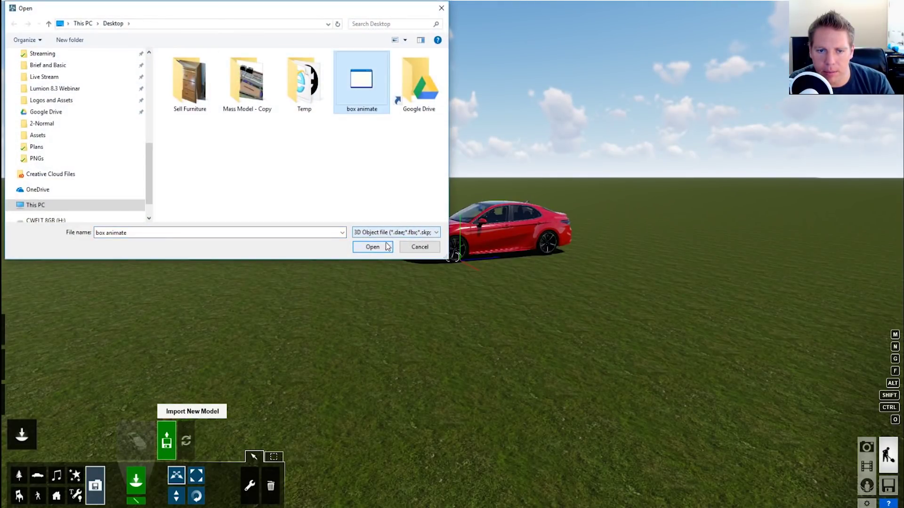
pyautogui.click(373, 248)
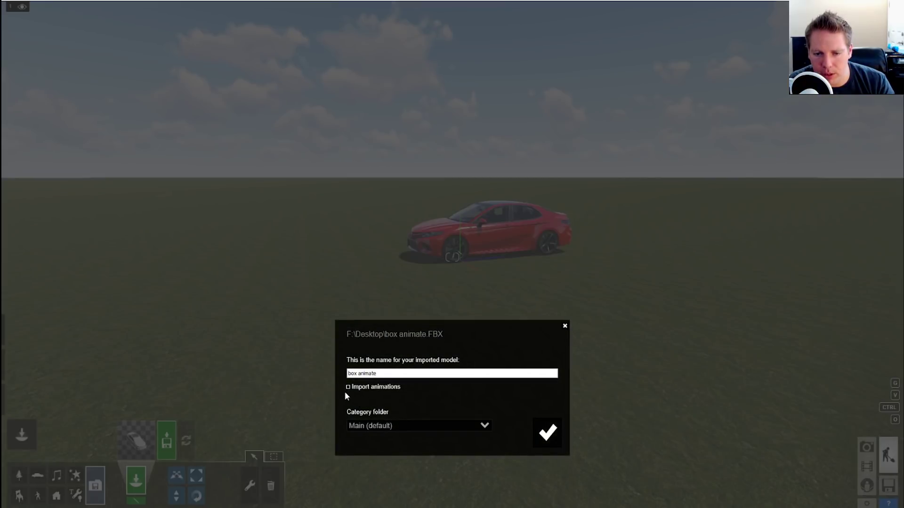
# Import the model with animations enabled in the Main (default) category folder and place it on the grass in front of the car
pyautogui.click(348, 387)
pyautogui.click(451, 427)
pyautogui.click(460, 426)
pyautogui.click(547, 432)
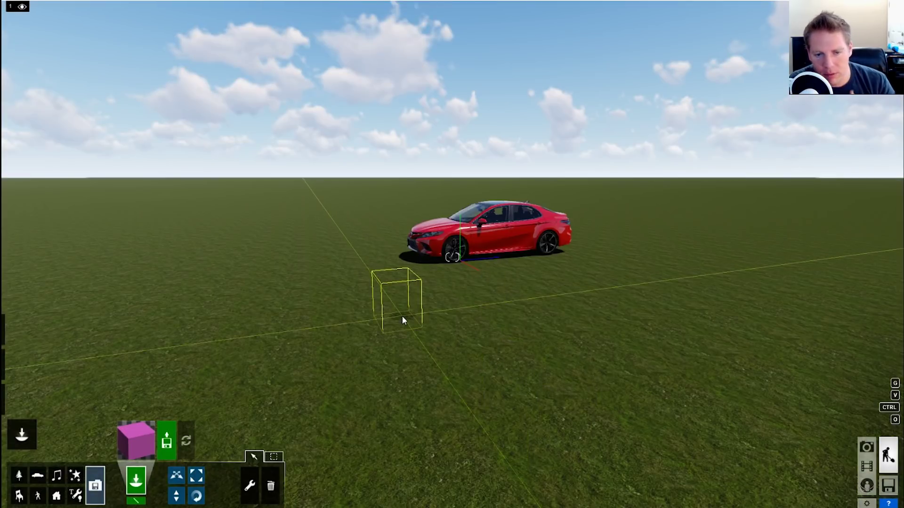
pyautogui.click(402, 315)
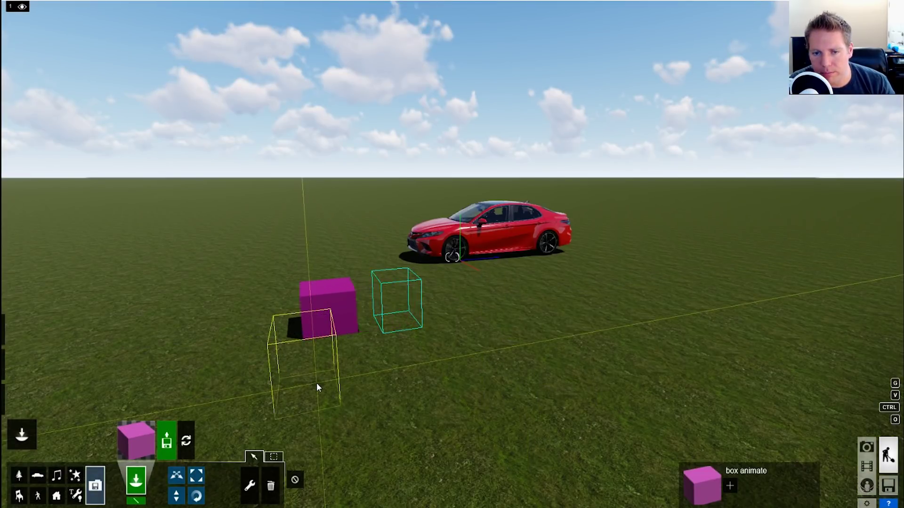
# Move closer to watch the placed box's animation, check the material editor, and select the box in object mode
pyautogui.moveTo(349, 376); pyautogui.dragTo(328, 403, button='right')
pyautogui.press('w')
pyautogui.press('w')
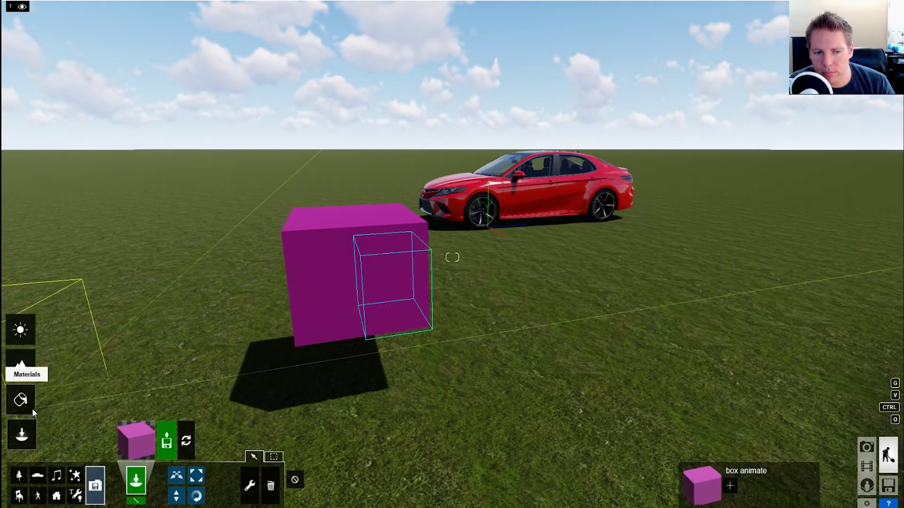
pyautogui.click(27, 403)
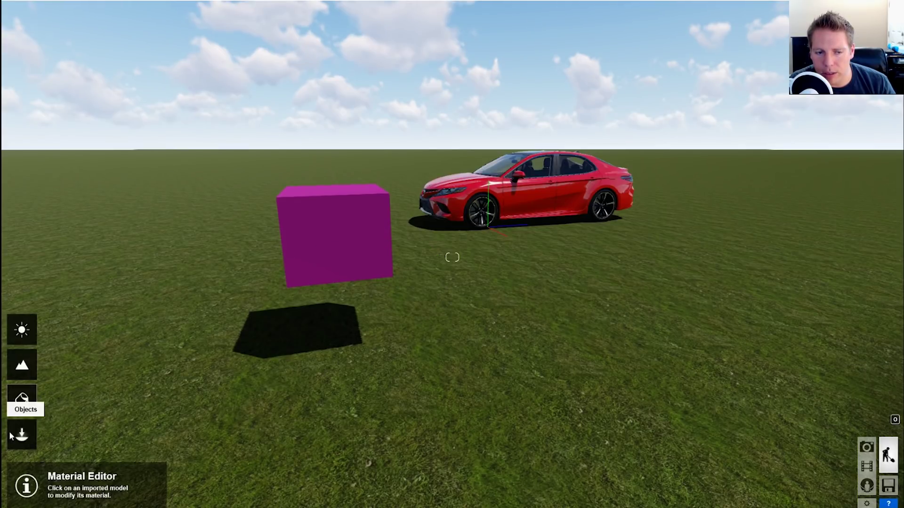
pyautogui.click(11, 436)
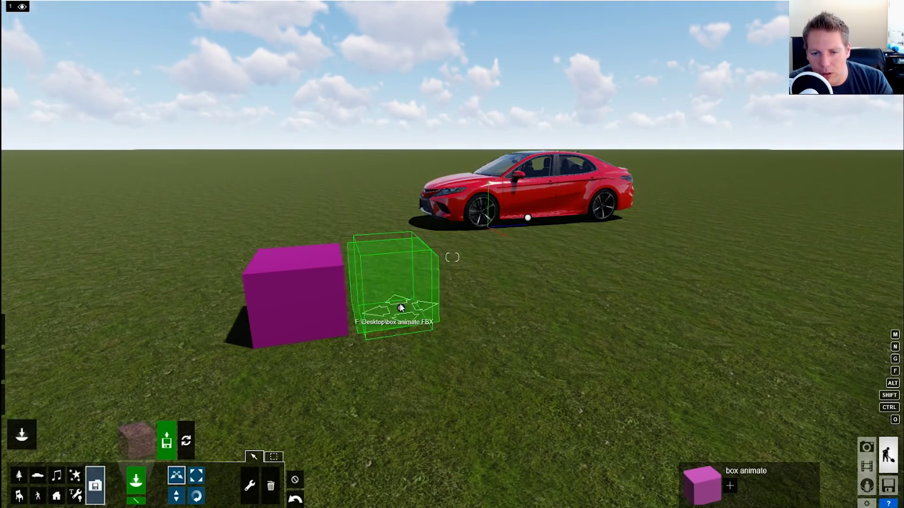
pyautogui.click(401, 308)
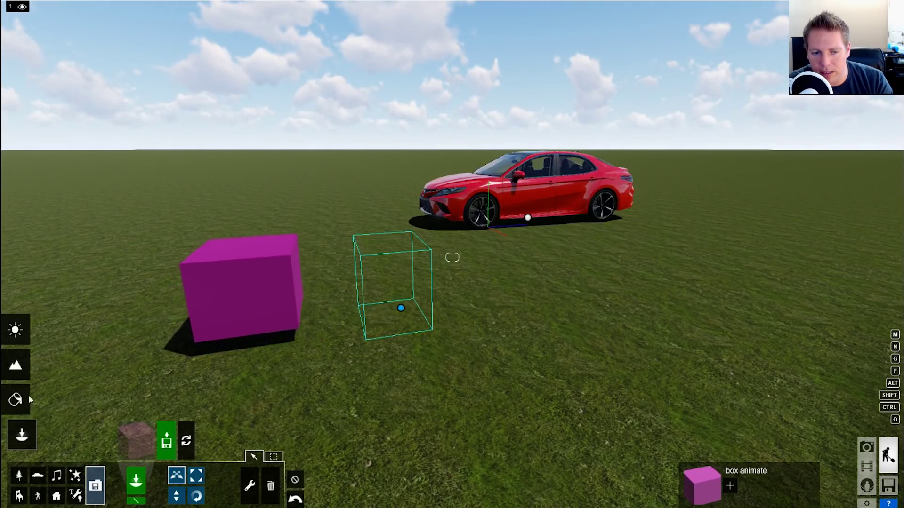
# Apply the dark, rough stone-like material from the favourites to the box, save the material, and return to object editing
pyautogui.click(9, 400)
pyautogui.click(390, 306)
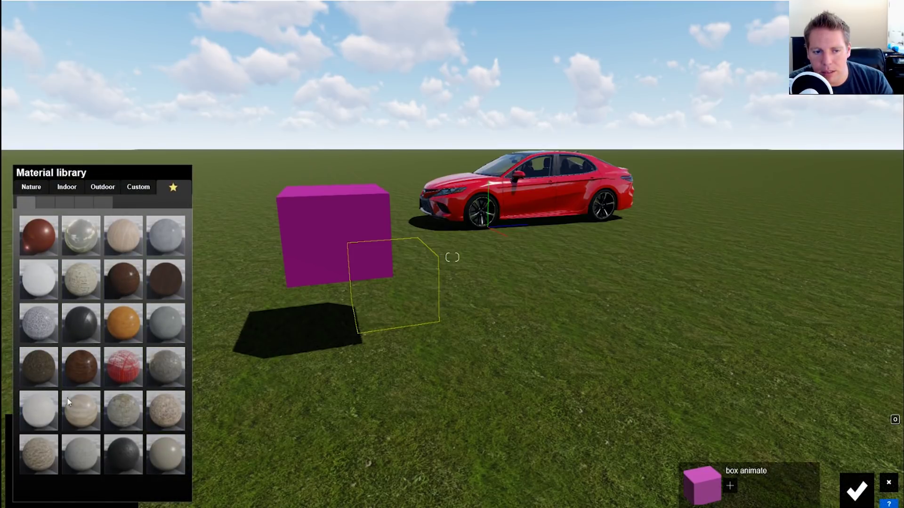
pyautogui.click(31, 378)
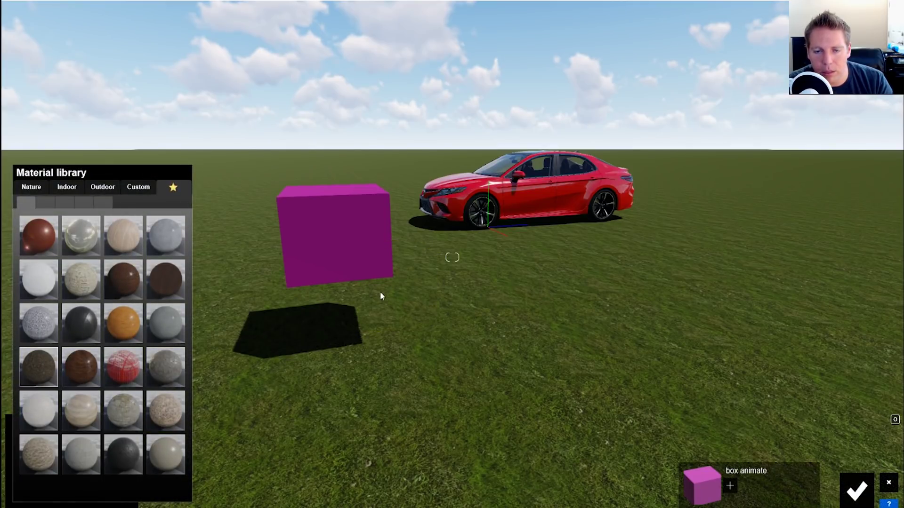
pyautogui.click(857, 490)
pyautogui.click(856, 491)
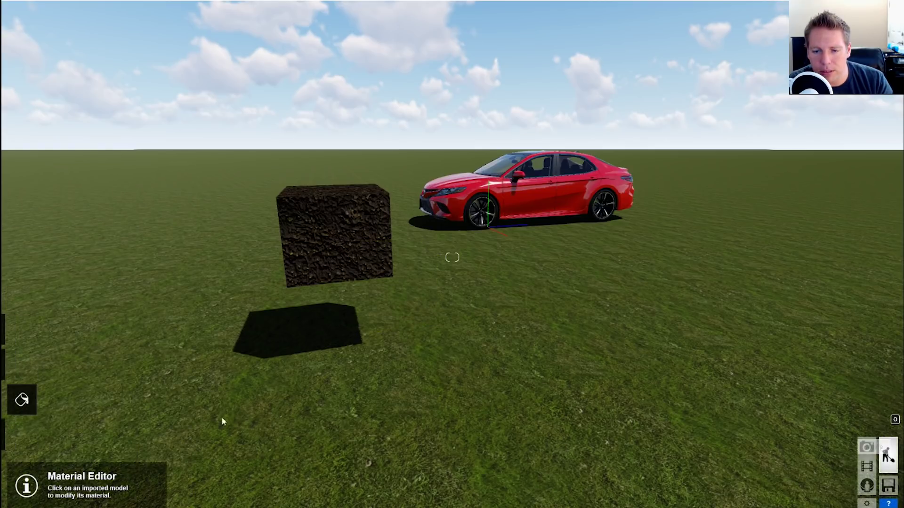
pyautogui.moveTo(22, 399)
pyautogui.click(22, 433)
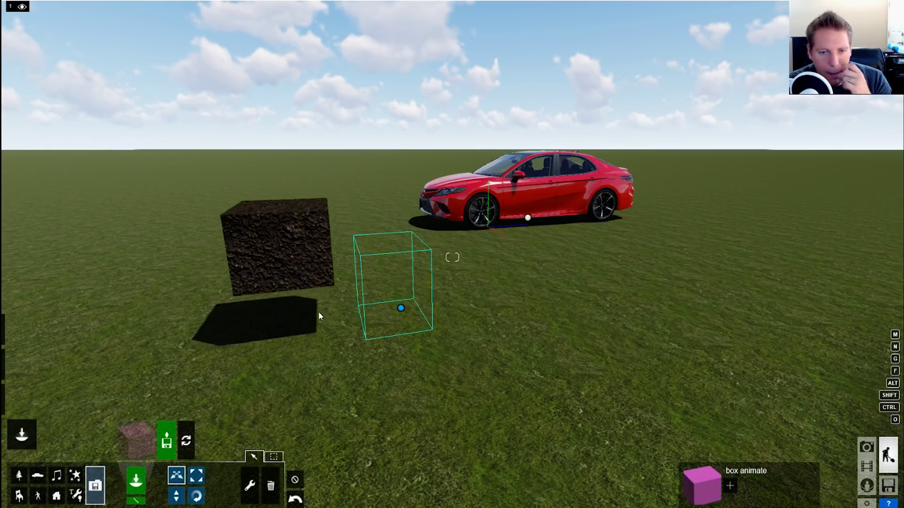
# Move around the box to examine its animation and new material from different distances and angles
pyautogui.press('w')
pyautogui.moveTo(188, 264); pyautogui.dragTo(262, 285, button='right')
pyautogui.press('s')
pyautogui.moveTo(452, 257)
pyautogui.mouseDown(button='right')
pyautogui.moveTo(560, 278)
pyautogui.moveTo(386, 257)
pyautogui.moveTo(513, 255)
pyautogui.moveTo(436, 252)
pyautogui.mouseUp(button='right')
pyautogui.press('s')
pyautogui.press('w')
pyautogui.press('s')
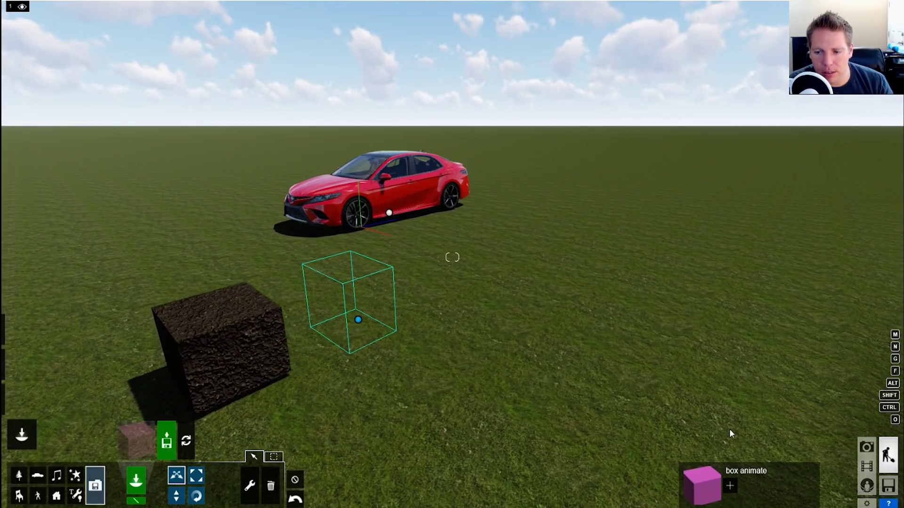
# Switch back to 3ds Max and delete the animated box from the scene
pyautogui.moveTo(500, 506)
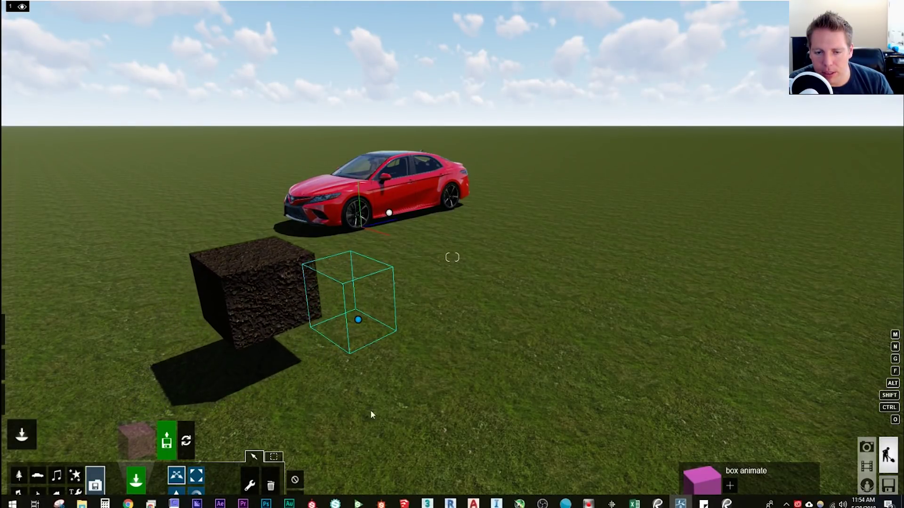
pyautogui.click(271, 485)
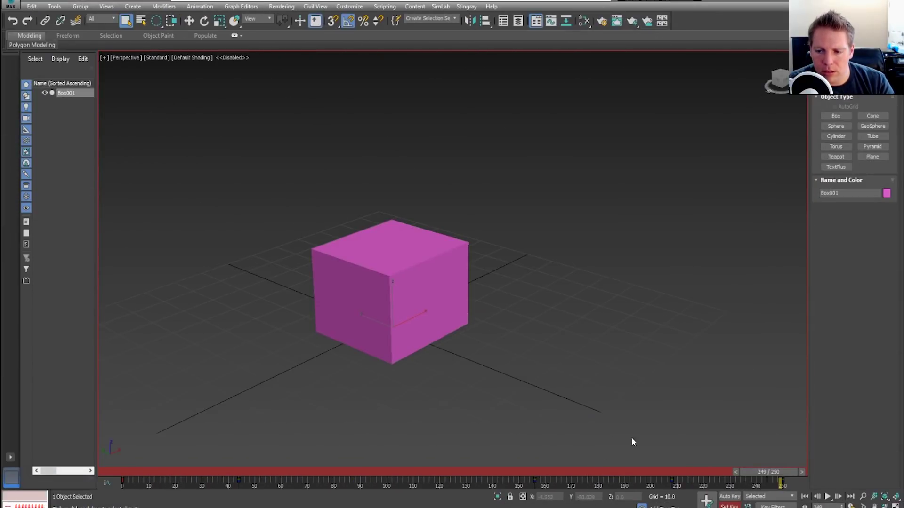
pyautogui.press('Delete')
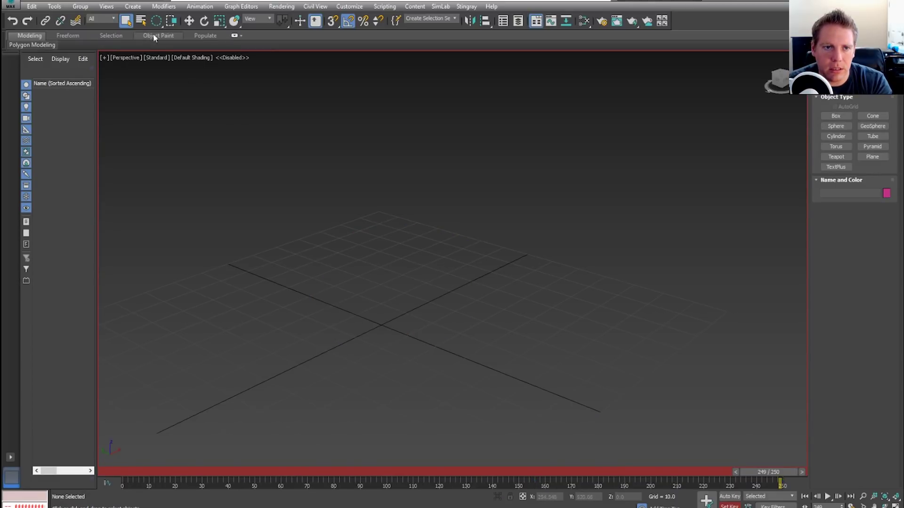
# Draw a tall, narrow box about 11 × 5 × 65 units toward the back of the grid
pyautogui.moveTo(153, 18); pyautogui.dragTo(157, 33)
pyautogui.click(836, 116)
pyautogui.moveTo(275, 278)
pyautogui.mouseDown()
pyautogui.moveTo(294, 296)
pyautogui.moveTo(287, 292)
pyautogui.mouseUp()
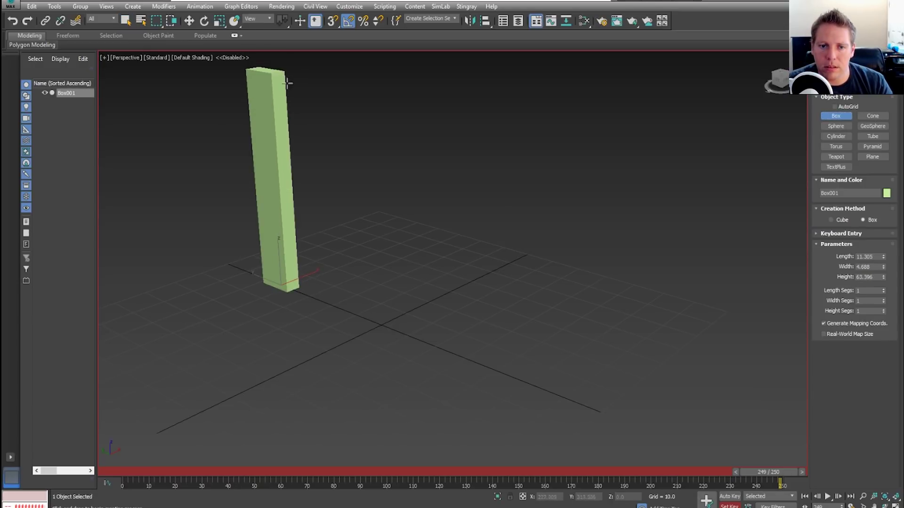
pyautogui.moveTo(357, 83); pyautogui.dragTo(358, 184, button='middle')
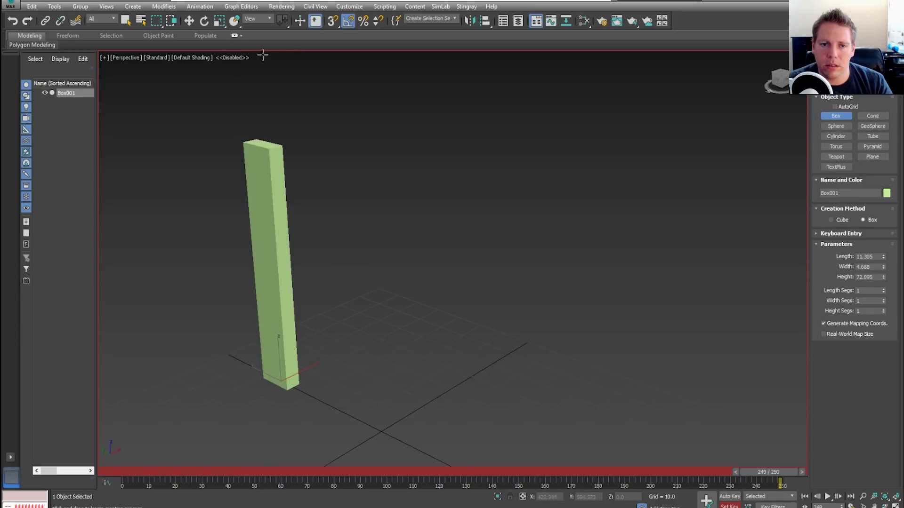
pyautogui.scroll(-3, 289, 242)
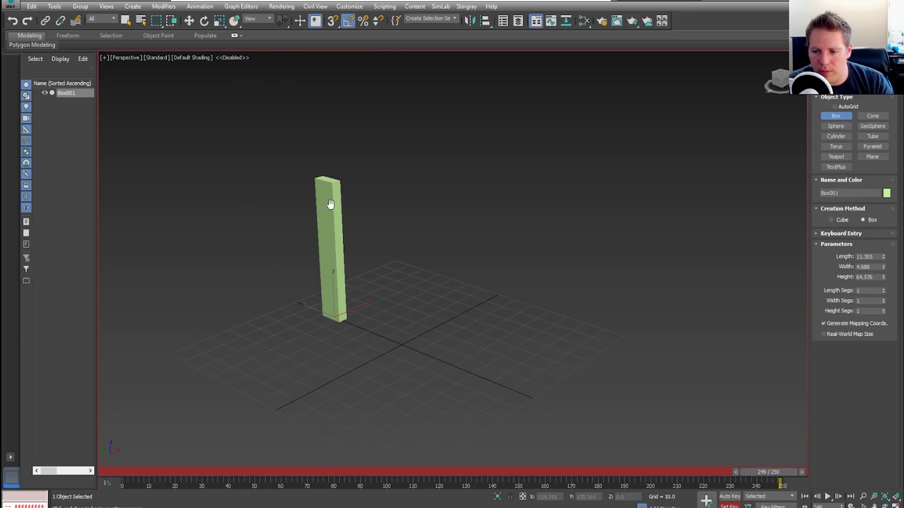
pyautogui.scroll(2, 327, 203)
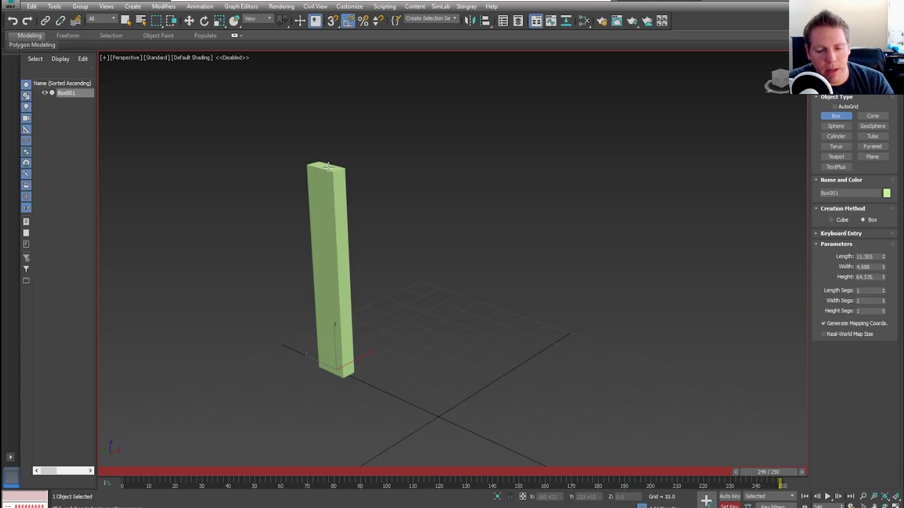
pyautogui.moveTo(328, 213); pyautogui.dragTo(333, 216, button='middle')
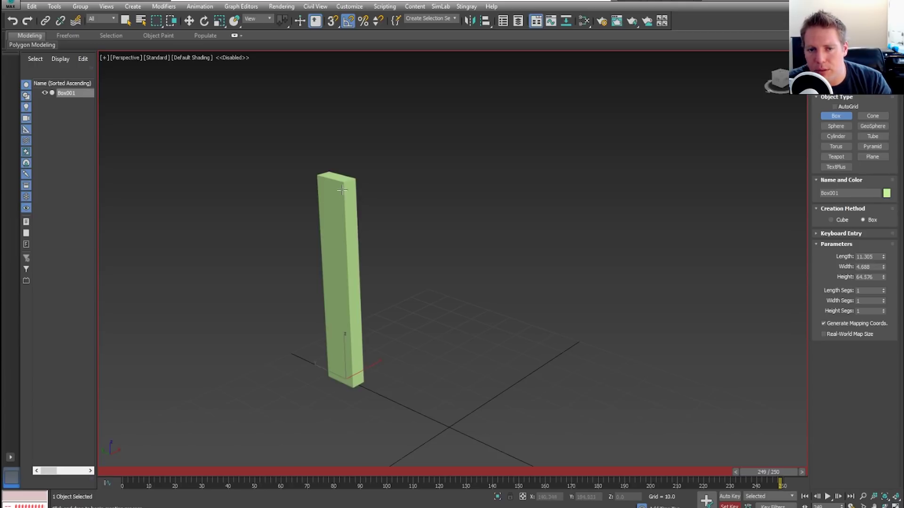
pyautogui.moveTo(332, 206); pyautogui.dragTo(306, 191, button='middle')
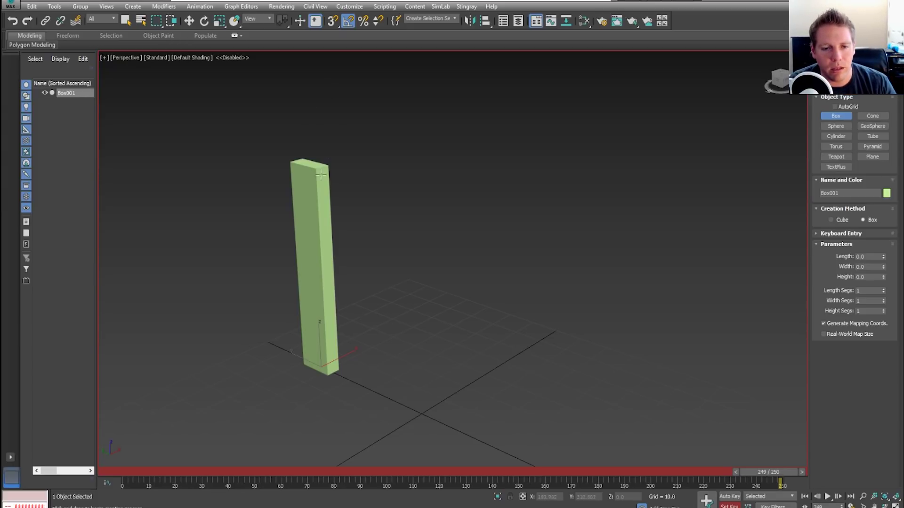
# Undo the extra small box, delete the remaining tall box, and return the timeline to frame 0
pyautogui.moveTo(323, 169); pyautogui.dragTo(316, 179)
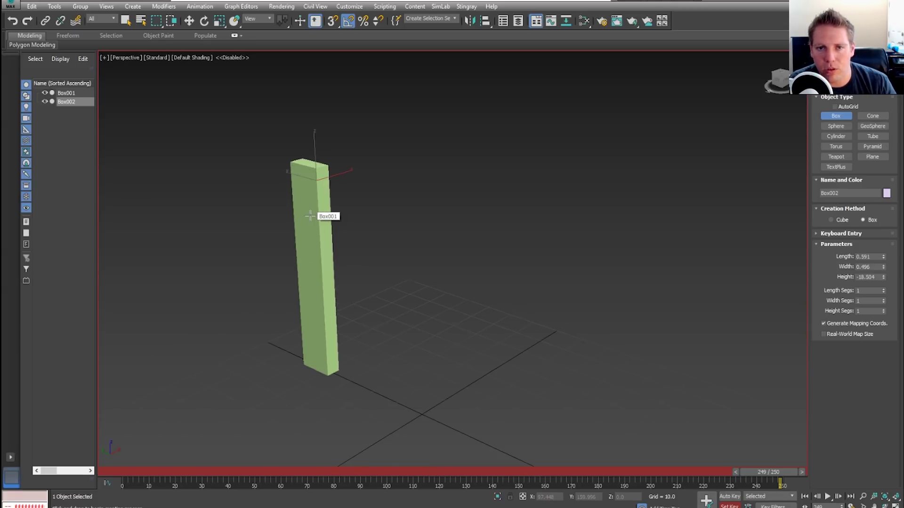
pyautogui.scroll(-3, 310, 216)
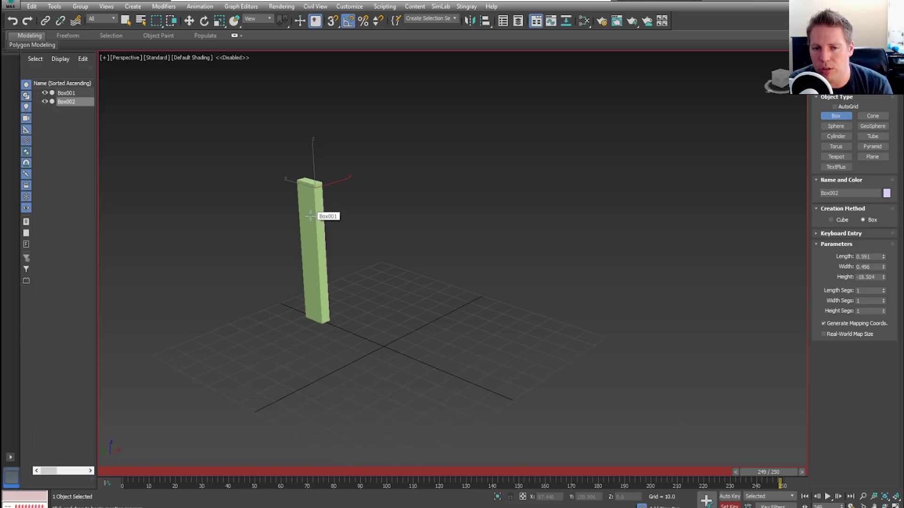
pyautogui.moveTo(239, 238); pyautogui.dragTo(263, 240, button='middle')
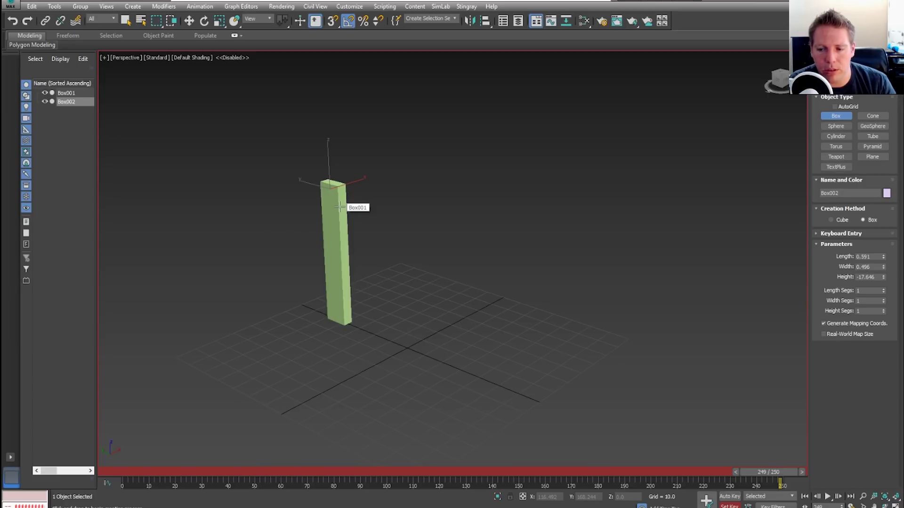
pyautogui.moveTo(762, 473); pyautogui.dragTo(114, 428)
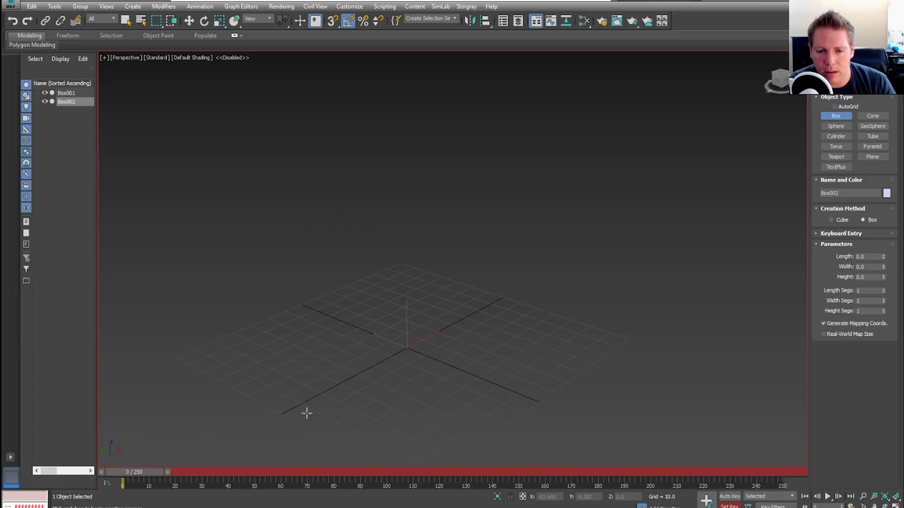
pyautogui.moveTo(133, 475); pyautogui.dragTo(307, 454)
pyautogui.hotkey('ctrl', 'z')
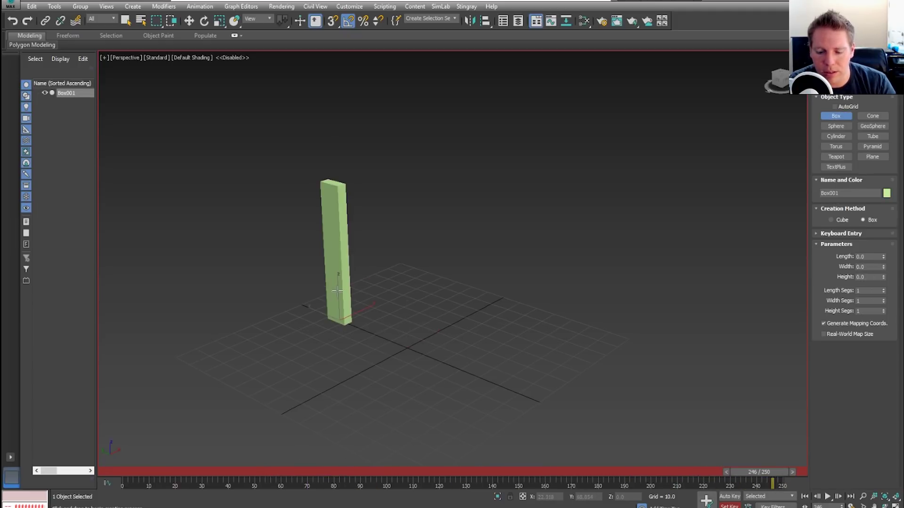
pyautogui.press('Delete')
pyautogui.moveTo(749, 473); pyautogui.dragTo(134, 472)
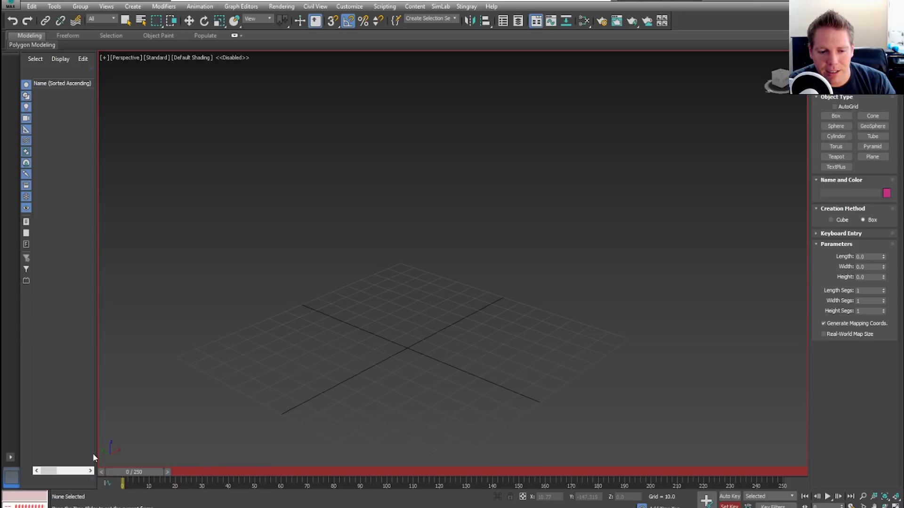
# Try a thin upright box about 5 × 1 × 76 units at frame 0 and delete it again
pyautogui.click(836, 116)
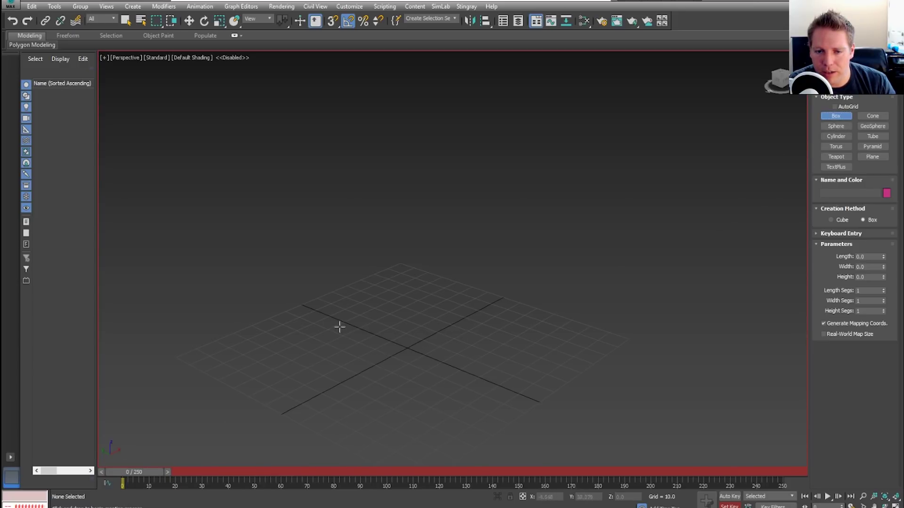
pyautogui.moveTo(348, 307); pyautogui.dragTo(355, 311)
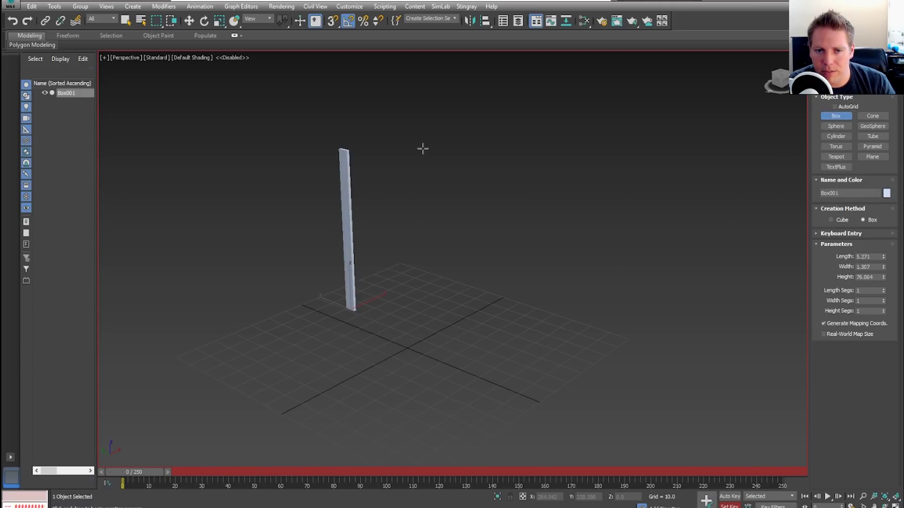
pyautogui.scroll(3, 394, 226)
pyautogui.scroll(-1, 394, 227)
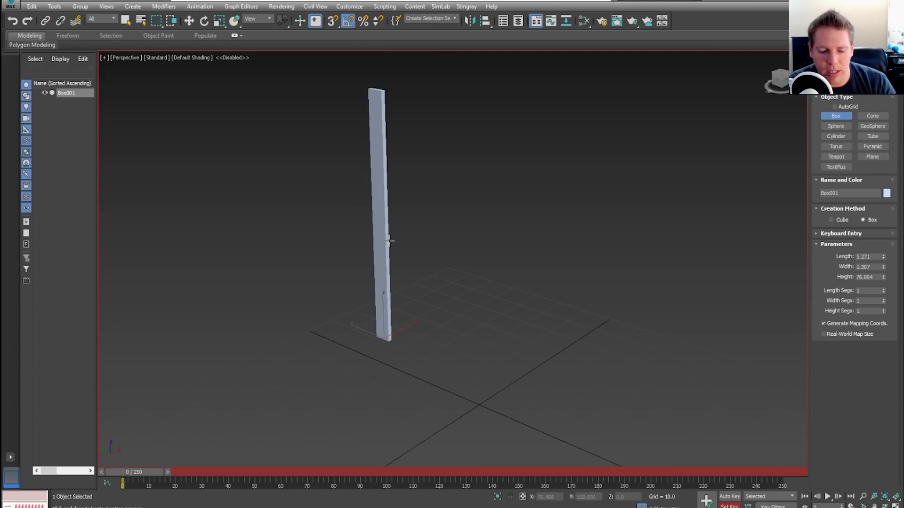
pyautogui.click(389, 241)
pyautogui.press('e')
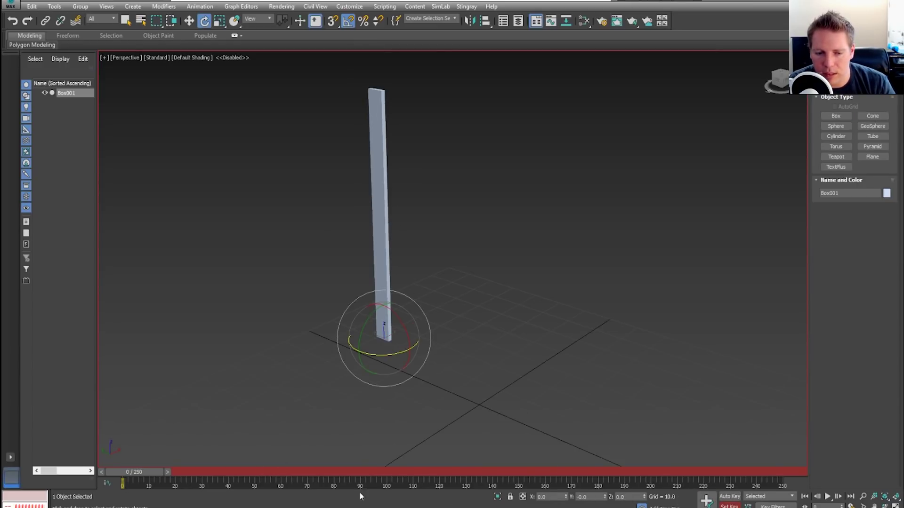
pyautogui.moveTo(152, 472); pyautogui.dragTo(550, 472)
pyautogui.scroll(-4, 473, 387)
pyautogui.press('Delete')
# With Auto Key on at frame 0, draw an upright box about 44 × 8 × 117 units at the grid's centre
pyautogui.moveTo(440, 370); pyautogui.dragTo(396, 340, button='middle')
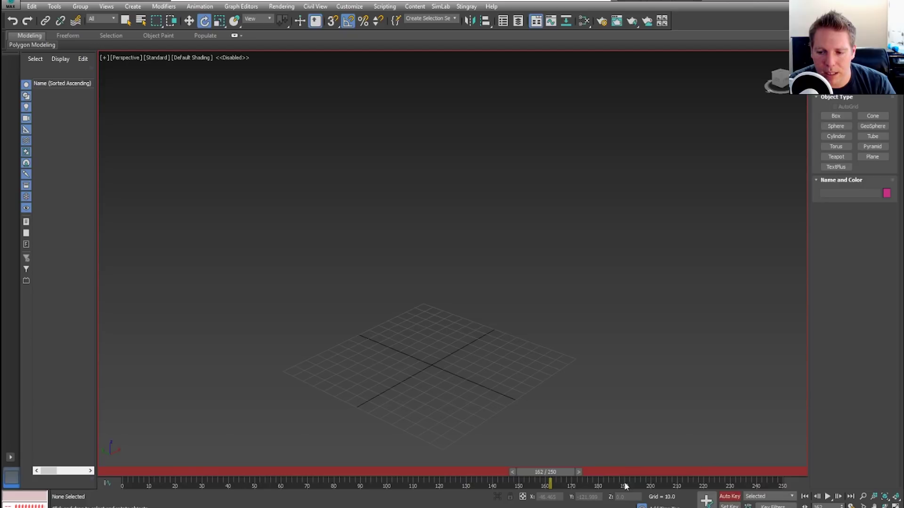
pyautogui.moveTo(554, 479); pyautogui.dragTo(123, 473)
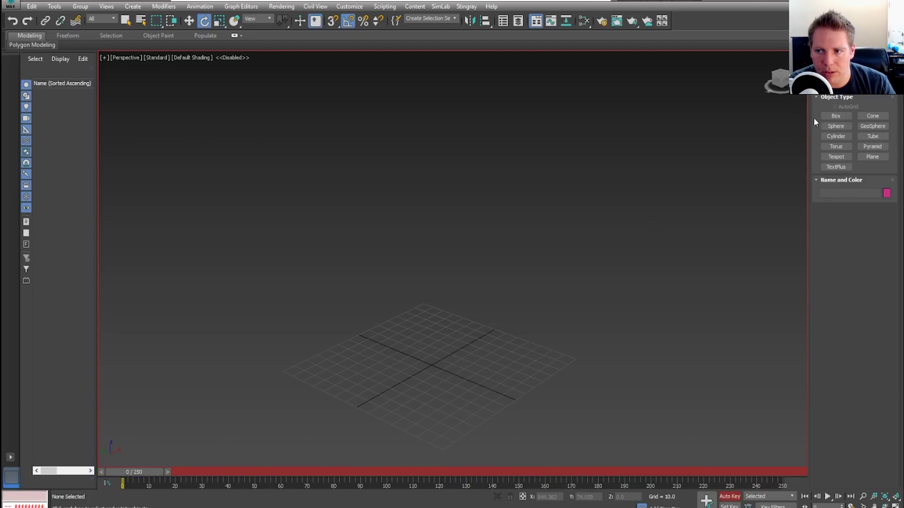
pyautogui.click(835, 117)
pyautogui.scroll(3, 505, 327)
pyautogui.moveTo(407, 392); pyautogui.dragTo(401, 365, button='middle')
pyautogui.moveTo(361, 333); pyautogui.dragTo(422, 369)
pyautogui.click(464, 104)
pyautogui.moveTo(379, 182); pyautogui.dragTo(390, 274, button='middle')
pyautogui.scroll(-2, 386, 212)
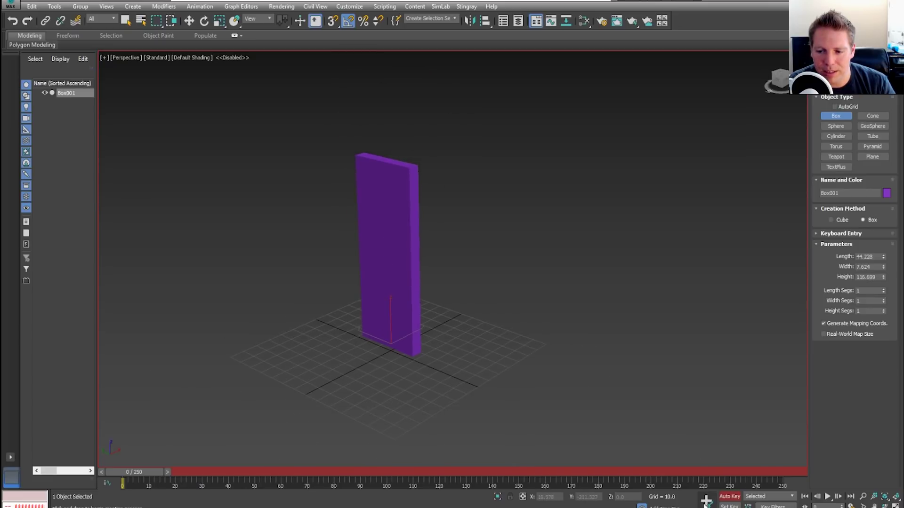
pyautogui.moveTo(141, 472)
pyautogui.mouseDown()
pyautogui.moveTo(770, 472)
pyautogui.moveTo(144, 472)
pyautogui.mouseUp()
pyautogui.click(384, 243)
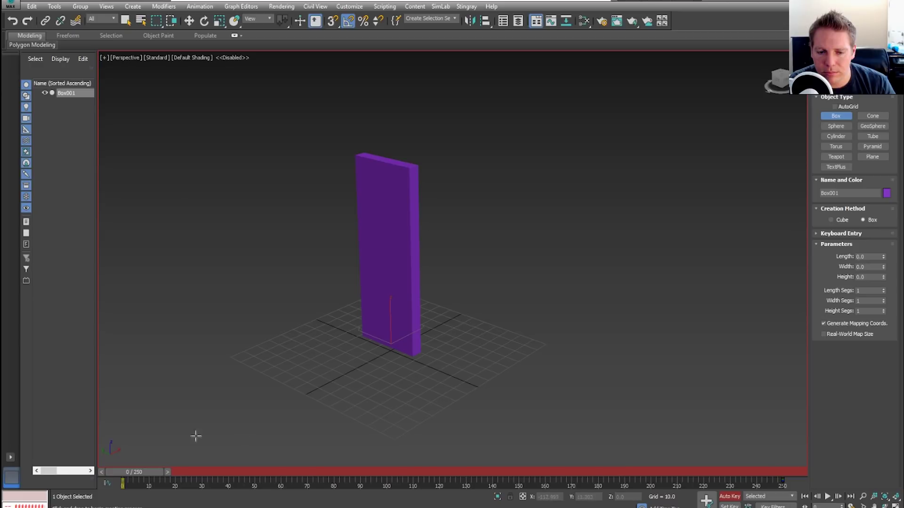
# At frame 54, rotate the box -90 degrees about its Z axis
pyautogui.moveTo(136, 472); pyautogui.dragTo(267, 478)
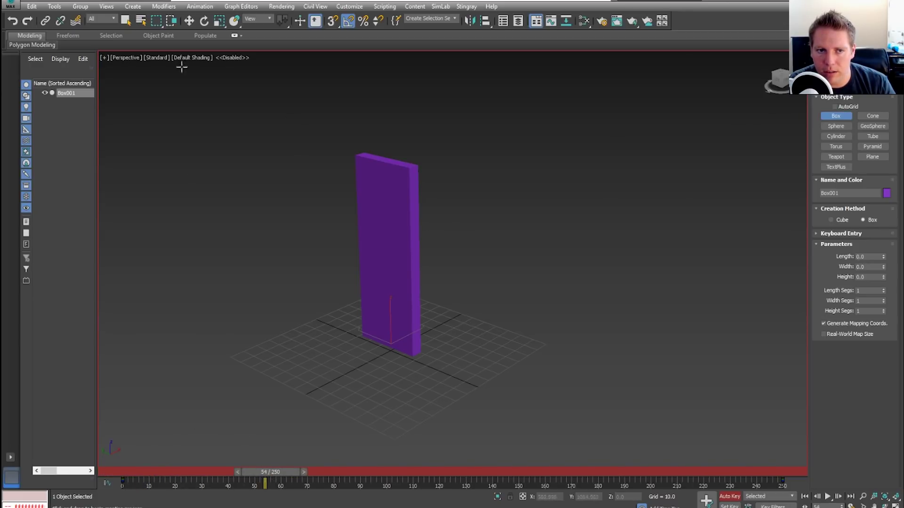
pyautogui.click(204, 21)
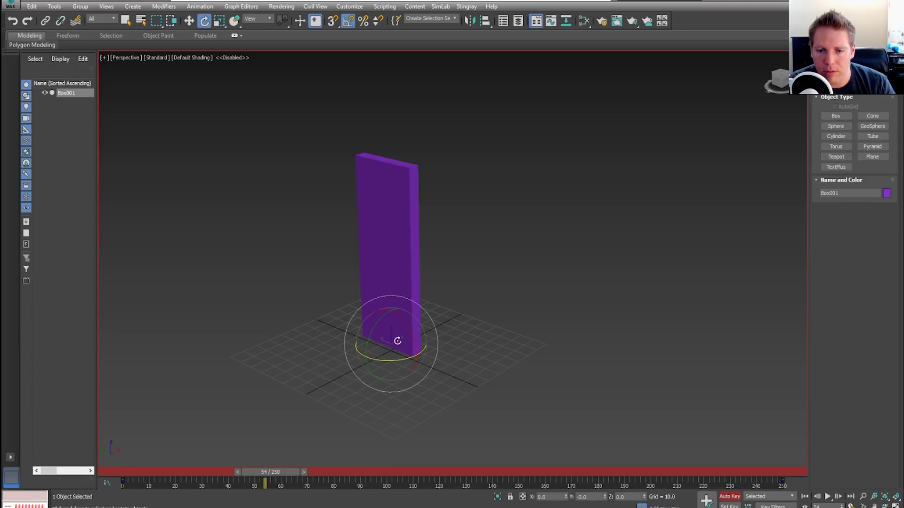
pyautogui.moveTo(412, 356); pyautogui.dragTo(369, 365)
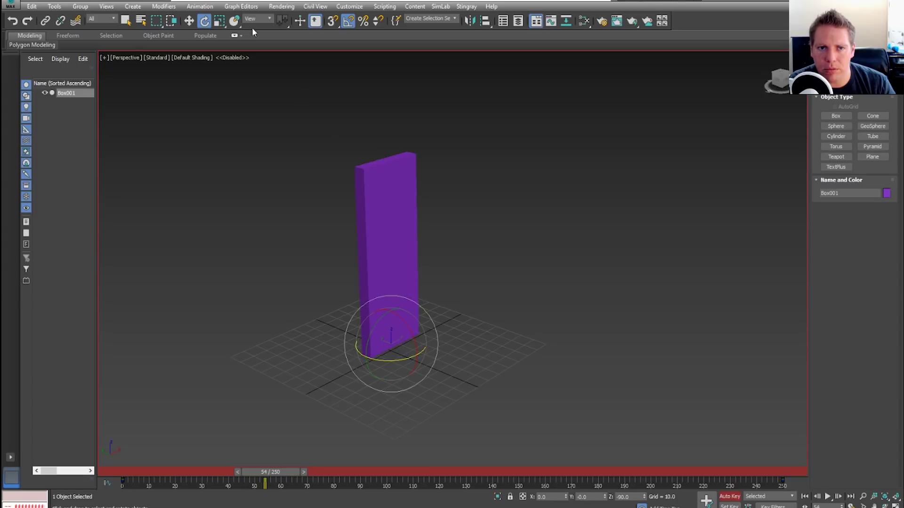
pyautogui.click(347, 21)
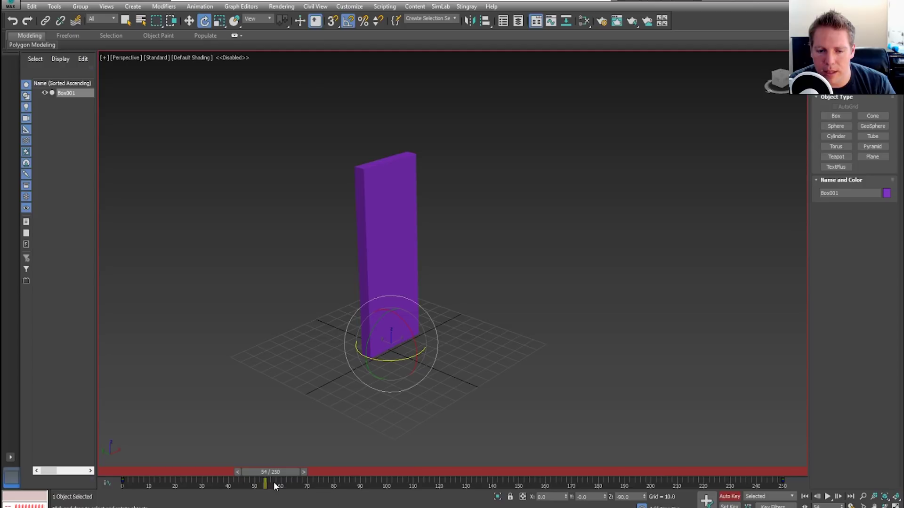
# Scale the box up uniformly at frame 146 and again to about 339% at frame 204
pyautogui.moveTo(269, 472); pyautogui.dragTo(510, 472)
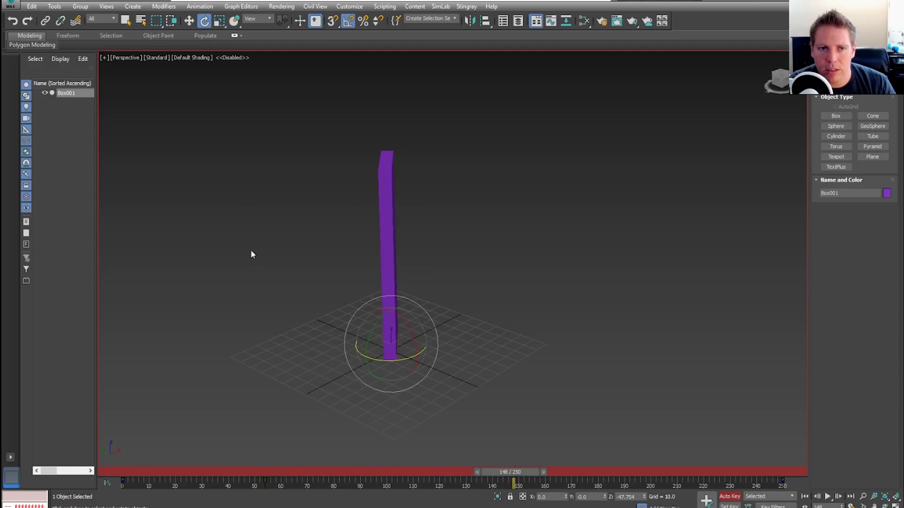
pyautogui.click(219, 21)
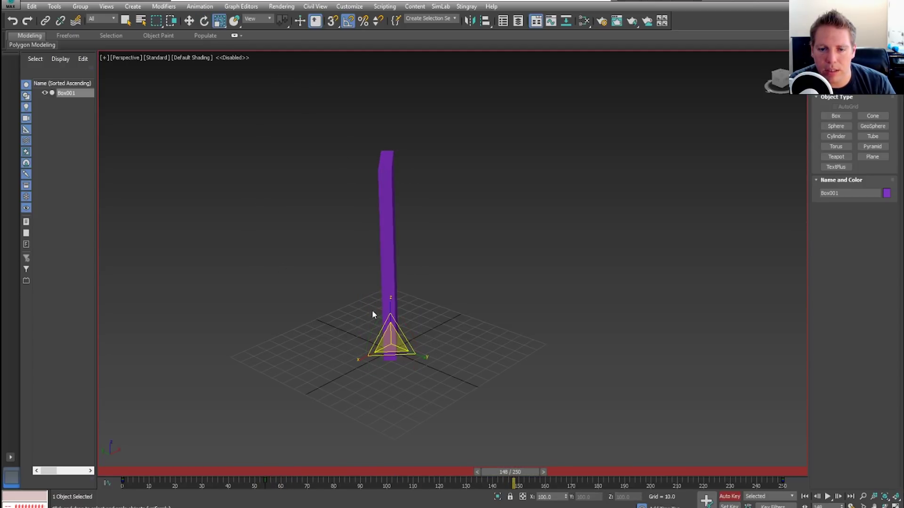
pyautogui.moveTo(375, 267); pyautogui.dragTo(416, 136)
pyautogui.moveTo(510, 472); pyautogui.dragTo(654, 472)
pyautogui.moveTo(395, 344); pyautogui.dragTo(422, 126)
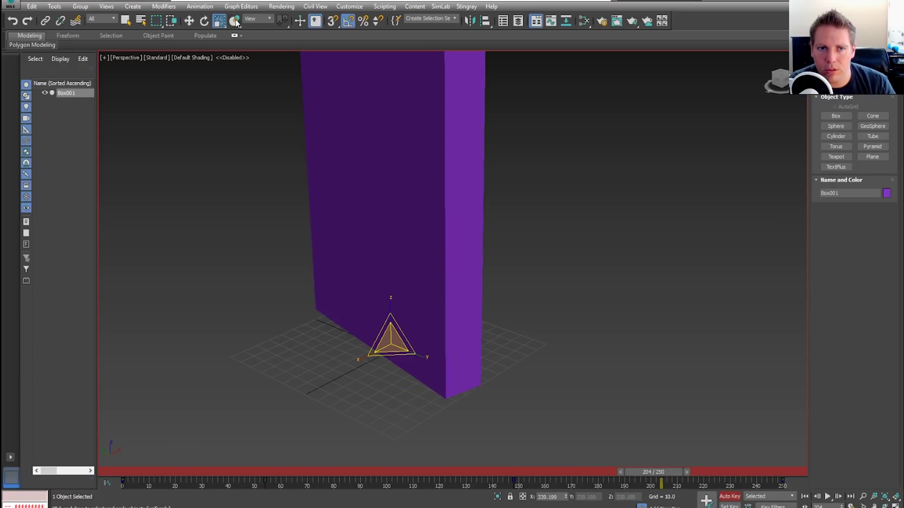
# Rotate the box about its Y axis at frame 204, and play the animation from frame 0
pyautogui.click(204, 21)
pyautogui.moveTo(409, 315); pyautogui.dragTo(499, 325)
pyautogui.moveTo(661, 476); pyautogui.dragTo(53, 438)
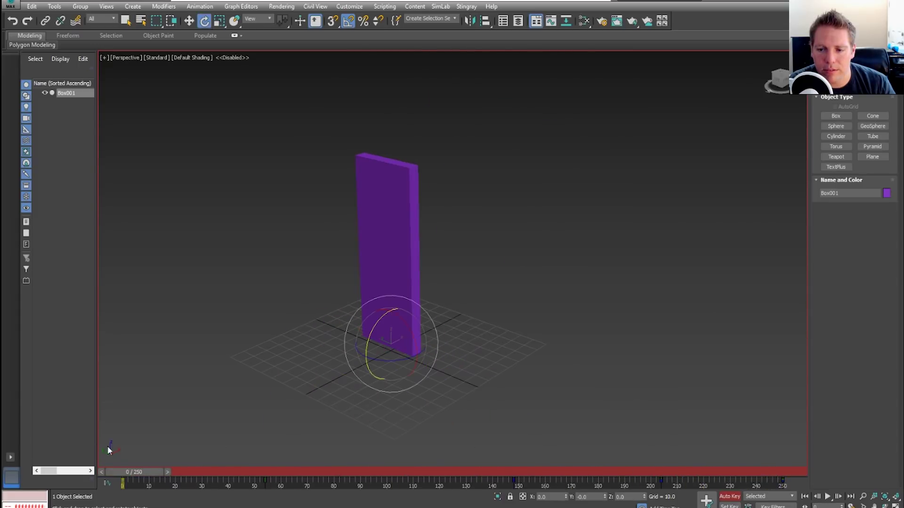
pyautogui.click(828, 497)
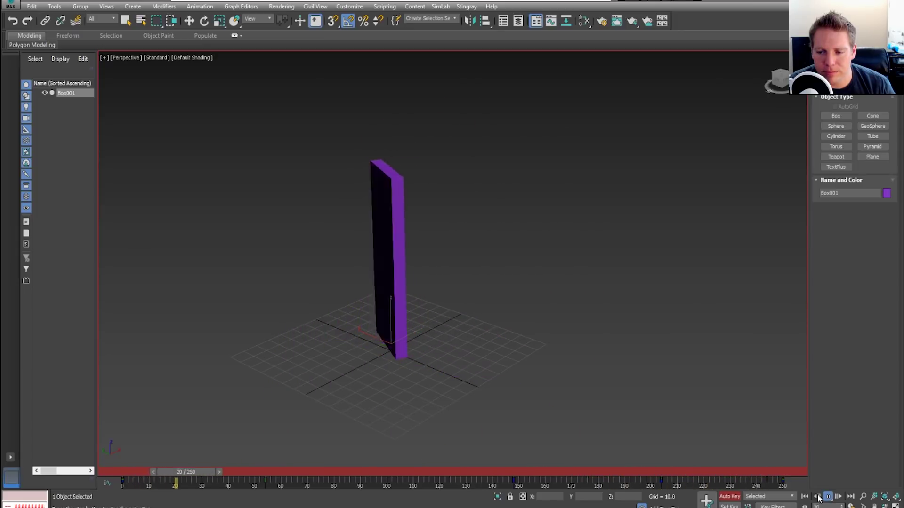
pyautogui.click(204, 20)
# Export the animated box to the Desktop as an FBX file named test 2, using the Autodesk Media & Entertainment preset
pyautogui.click(11, 5)
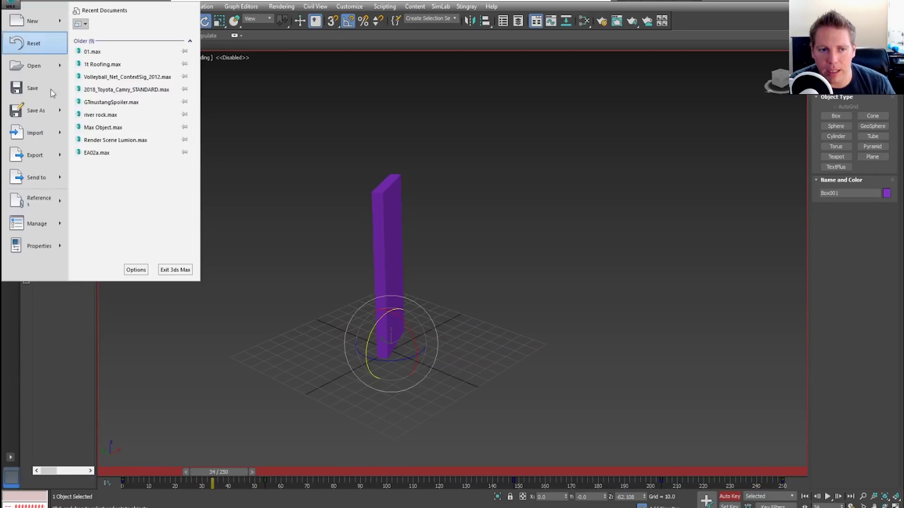
pyautogui.click(47, 155)
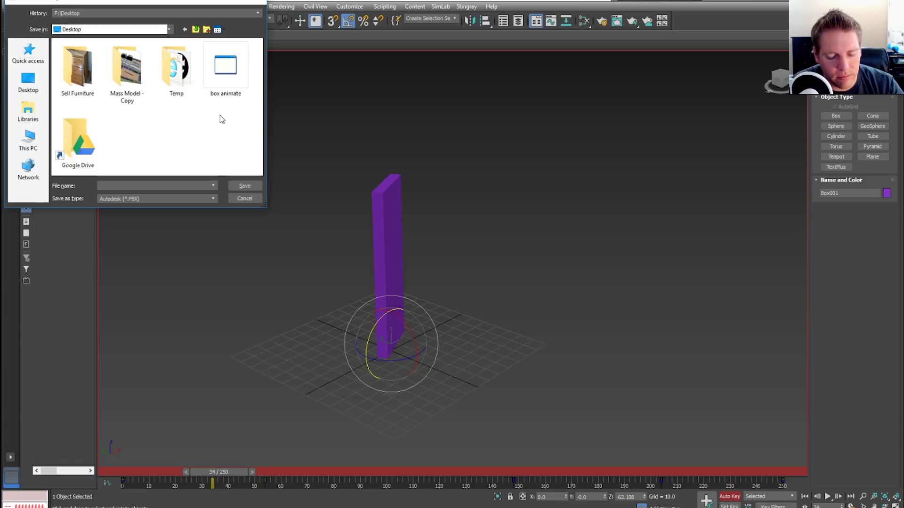
pyautogui.press('t')
pyautogui.click(117, 186)
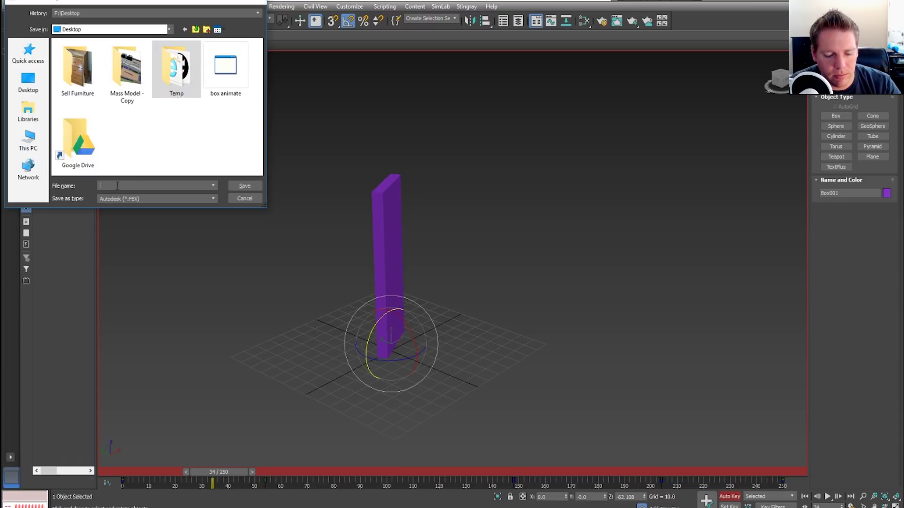
pyautogui.write('test 2')
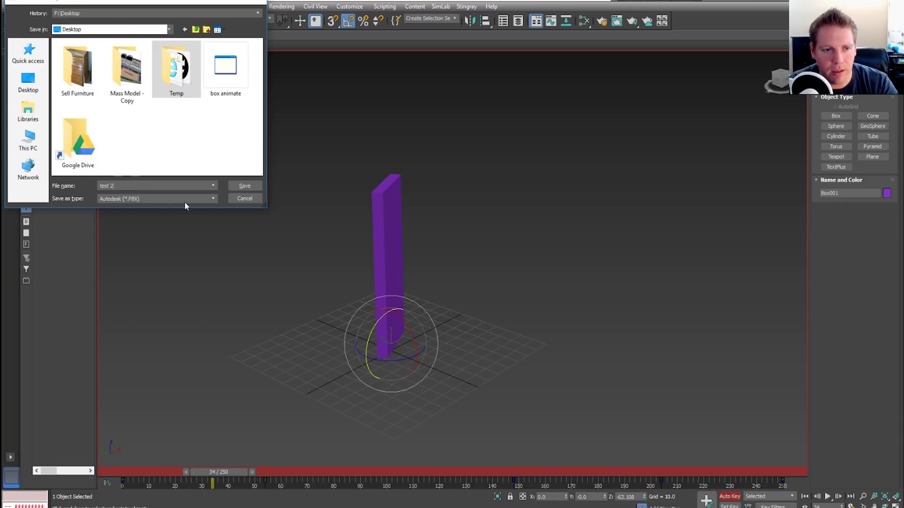
pyautogui.click(245, 185)
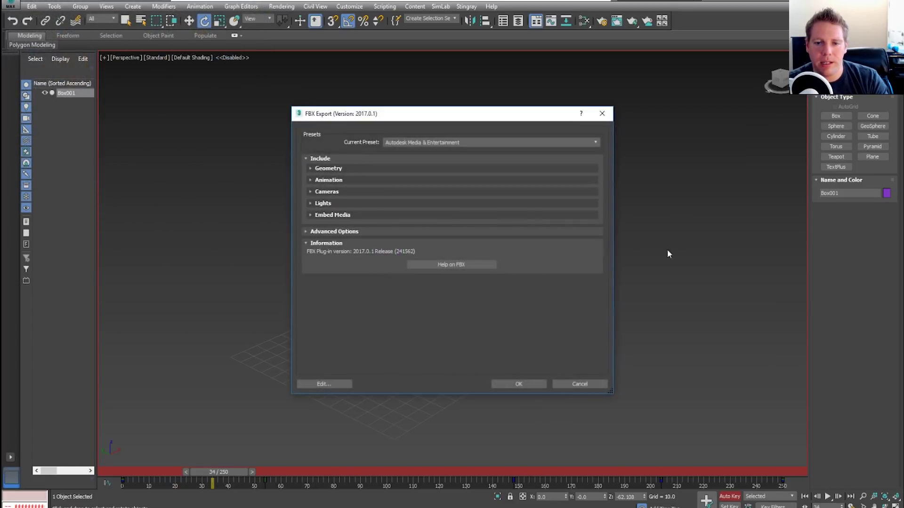
pyautogui.click(519, 384)
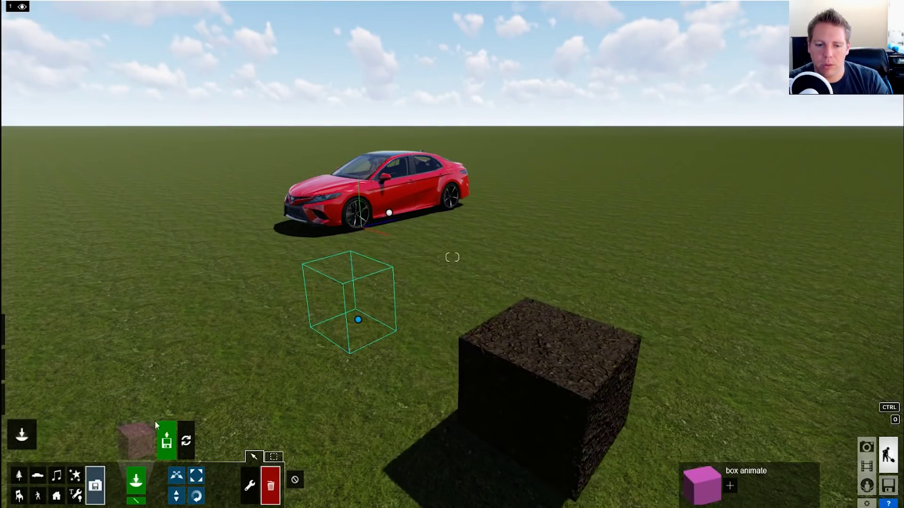
# Import the test 2 model from the Desktop into Lumion, place it on the grass beside the brown box, and view its animation
pyautogui.click(165, 439)
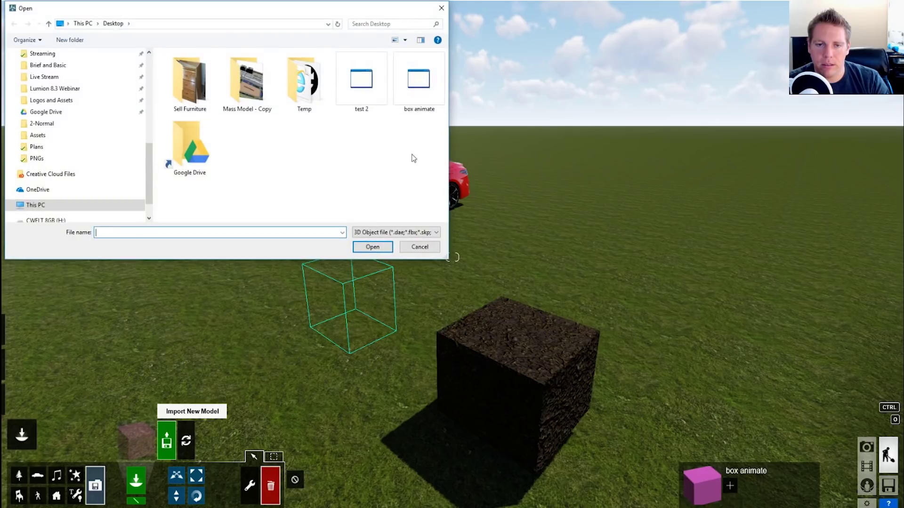
pyautogui.click(375, 247)
pyautogui.click(548, 432)
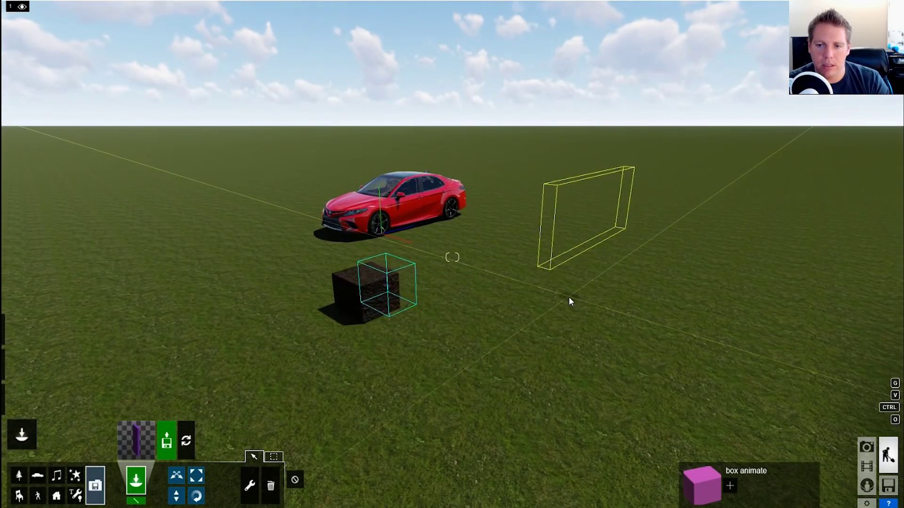
pyautogui.click(568, 298)
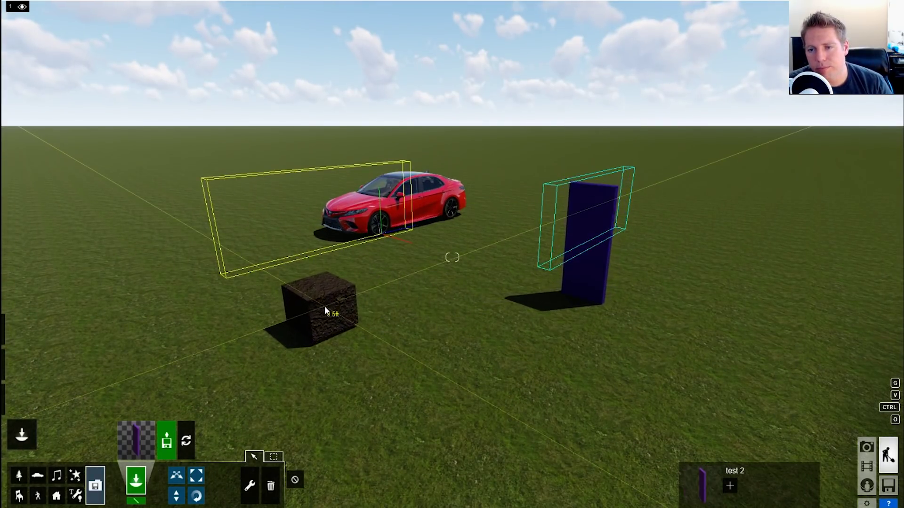
pyautogui.press('w')
pyautogui.moveTo(592, 314); pyautogui.dragTo(658, 323, button='right')
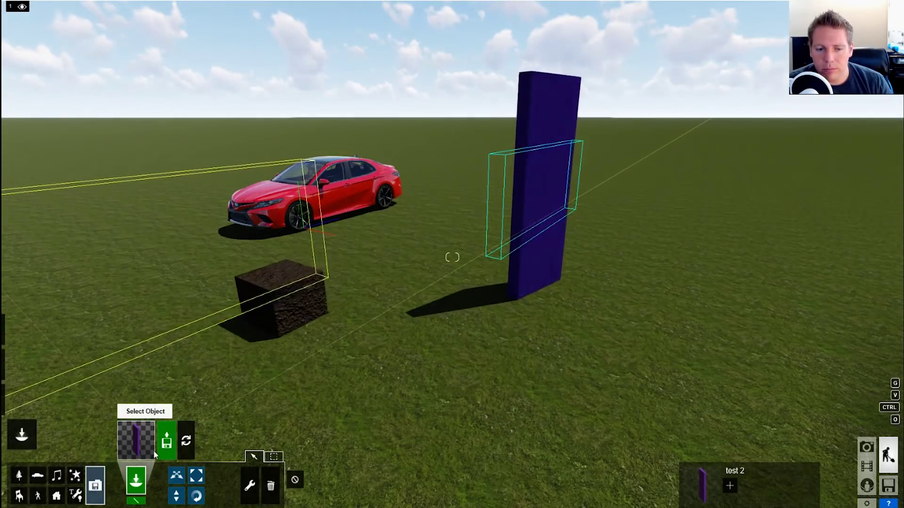
# Switch to SketchUp and rotate the red car's front wheel group about its hub
pyautogui.moveTo(432, 502)
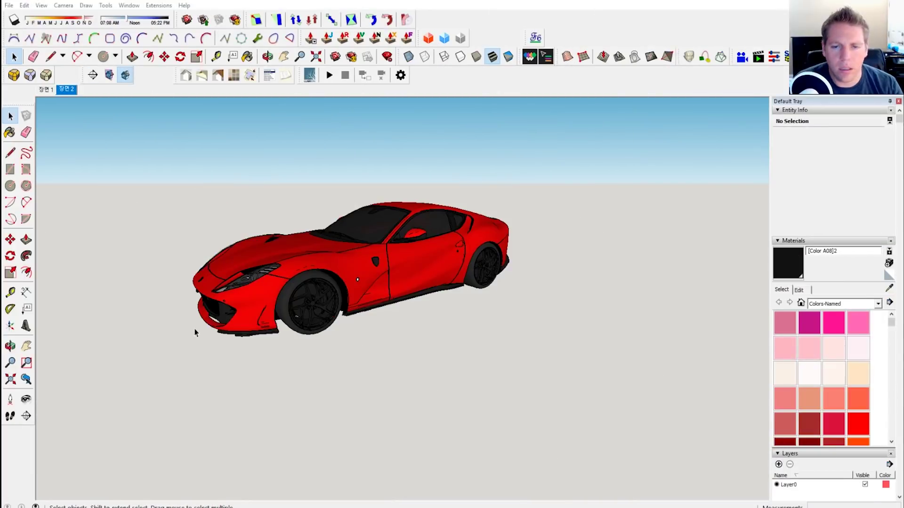
pyautogui.moveTo(196, 329); pyautogui.dragTo(250, 315, button='middle')
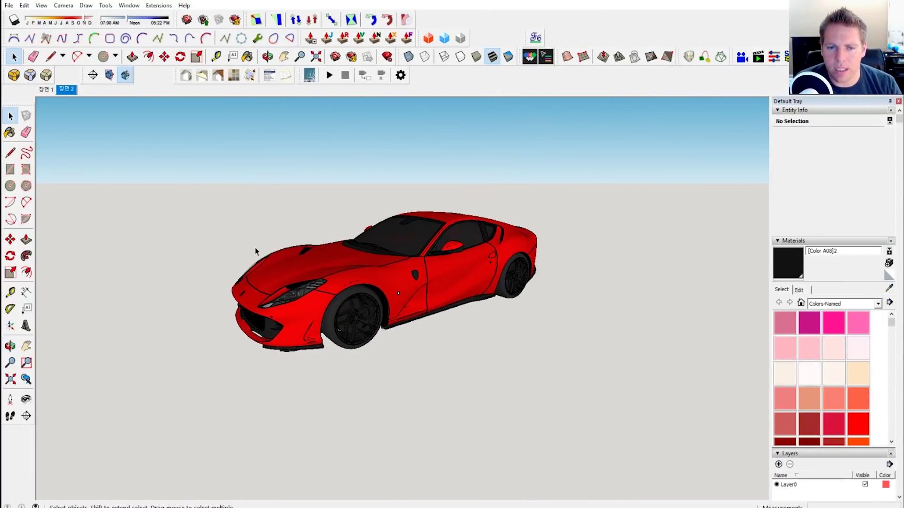
pyautogui.scroll(2, 255, 242)
pyautogui.moveTo(275, 253); pyautogui.dragTo(176, 219, button='middle')
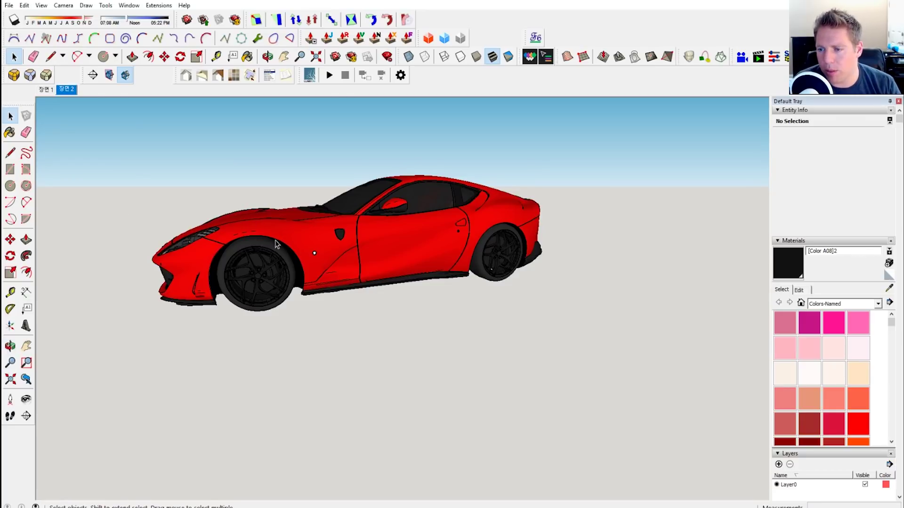
pyautogui.scroll(6, 268, 248)
pyautogui.click(282, 264)
pyautogui.moveTo(283, 265); pyautogui.dragTo(238, 216, button='middle')
pyautogui.press('m')
pyautogui.scroll(-2, 261, 222)
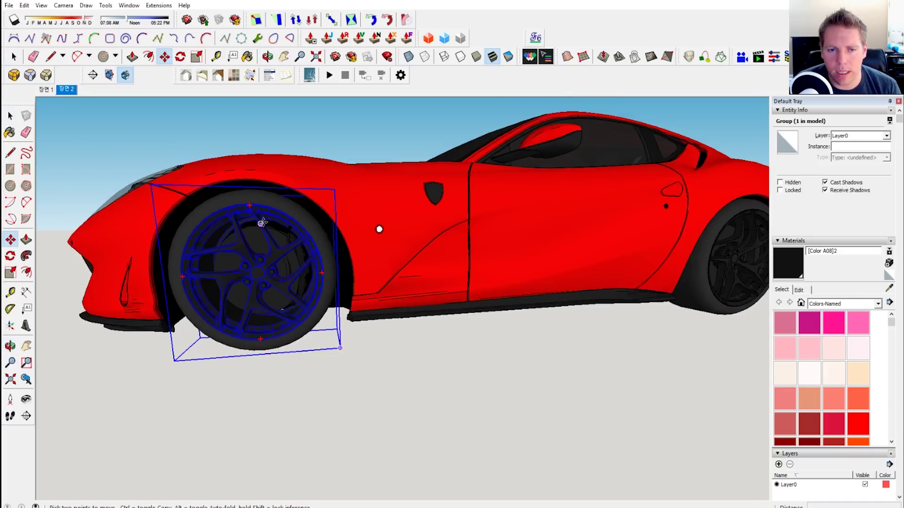
pyautogui.click(249, 204)
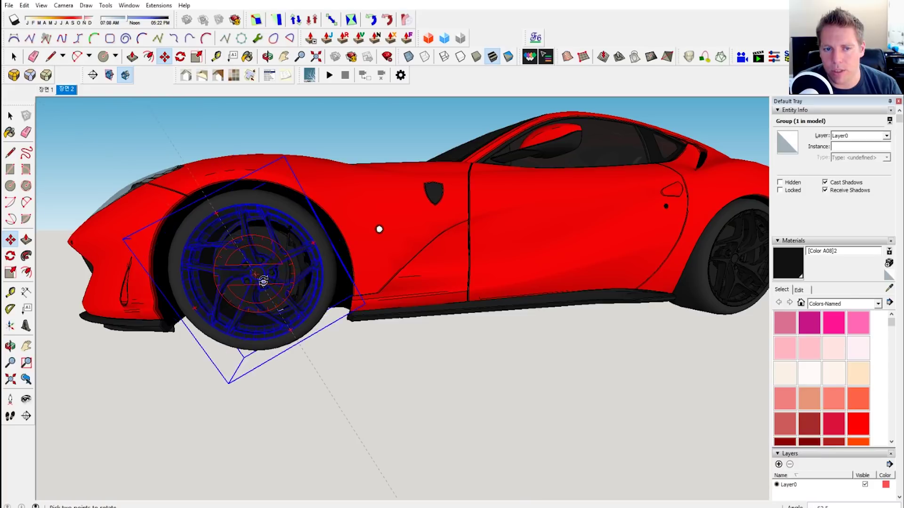
pyautogui.scroll(-3, 262, 279)
# Rotate the car's rear wheel group about its hub and clear the selection
pyautogui.press('space')
pyautogui.click(589, 281)
pyautogui.moveTo(595, 298); pyautogui.dragTo(453, 350, button='middle')
pyautogui.press('m')
pyautogui.click(438, 363)
pyautogui.click(393, 362)
pyautogui.press('space')
pyautogui.scroll(4, 443, 318)
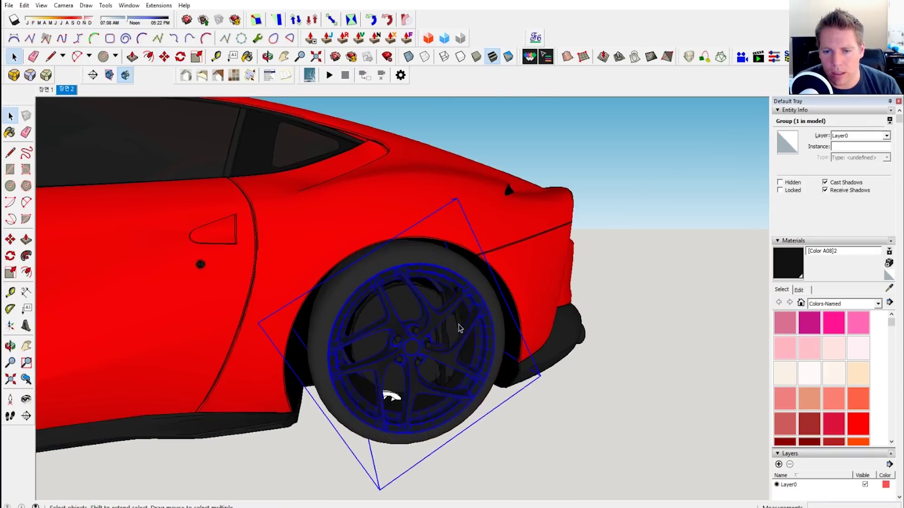
pyautogui.click(461, 327)
pyautogui.scroll(-3, 460, 351)
pyautogui.click(476, 366)
pyautogui.scroll(-2, 476, 366)
pyautogui.click(328, 152)
pyautogui.moveTo(189, 230); pyautogui.dragTo(271, 351, button='middle')
pyautogui.scroll(-3, 379, 241)
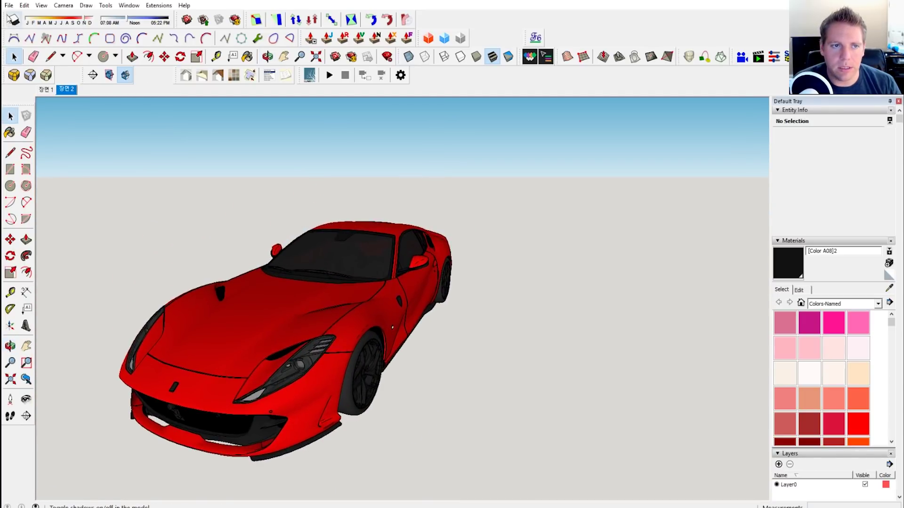
# Save a copy of the car to the Desktop as Ferrari Super Fast in SketchUp Version 2013 format
pyautogui.click(9, 5)
pyautogui.click(37, 52)
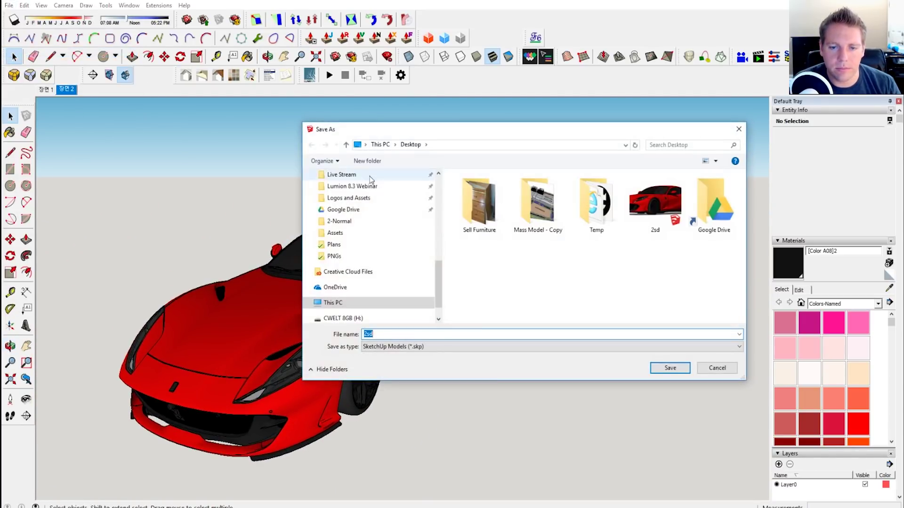
pyautogui.click(482, 347)
pyautogui.click(489, 393)
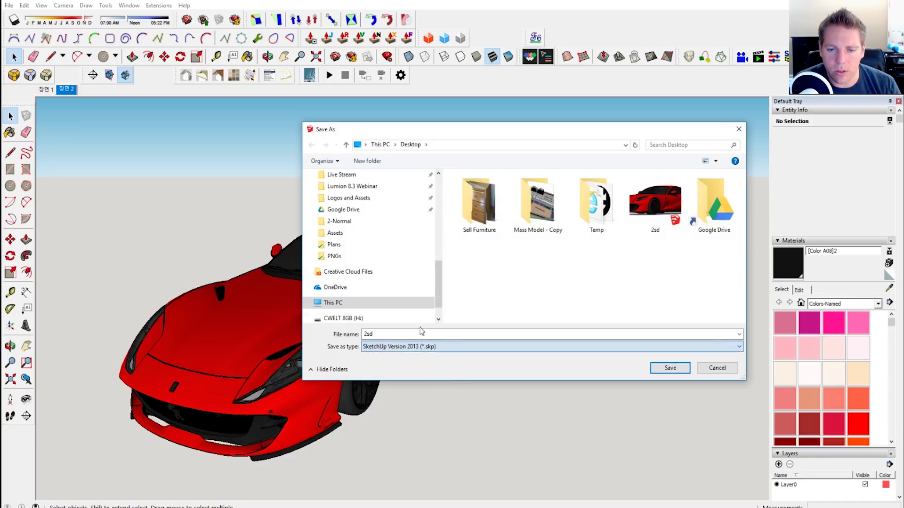
pyautogui.click(376, 318)
pyautogui.click(420, 335)
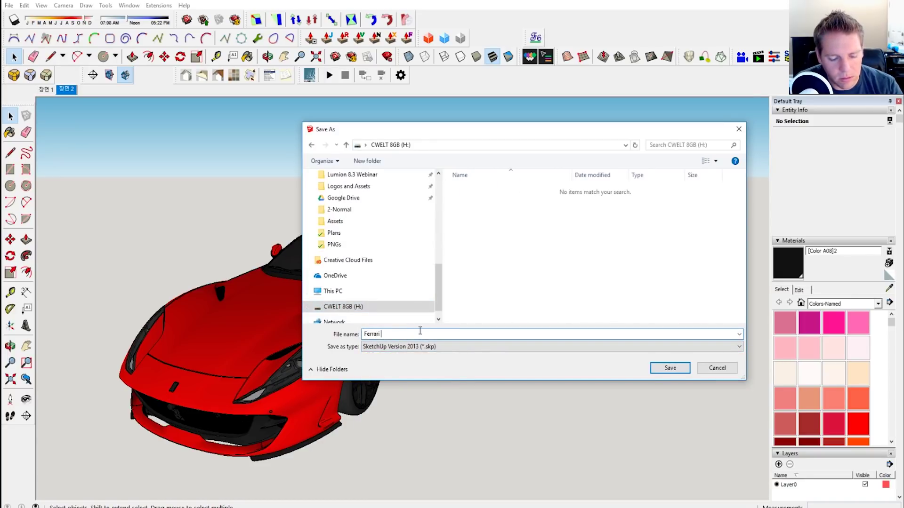
pyautogui.write('uper Fast')
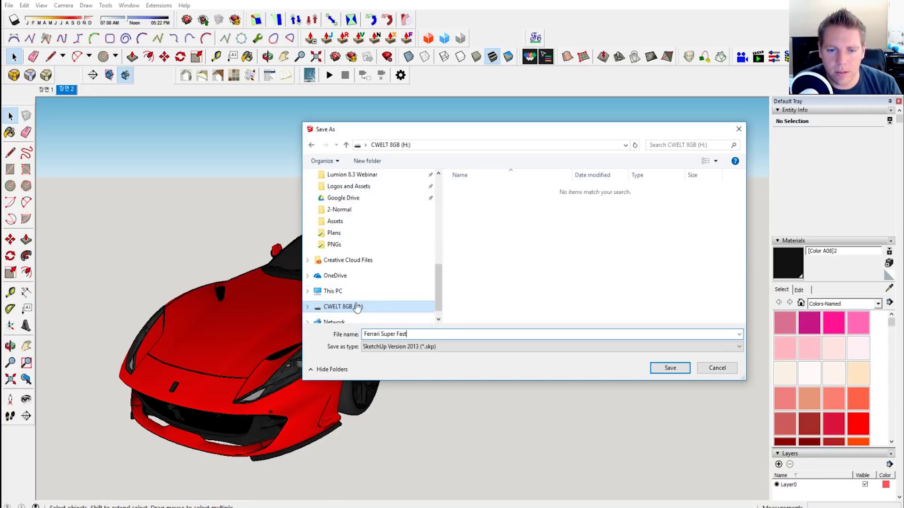
pyautogui.scroll(10, 353, 306)
pyautogui.click(336, 194)
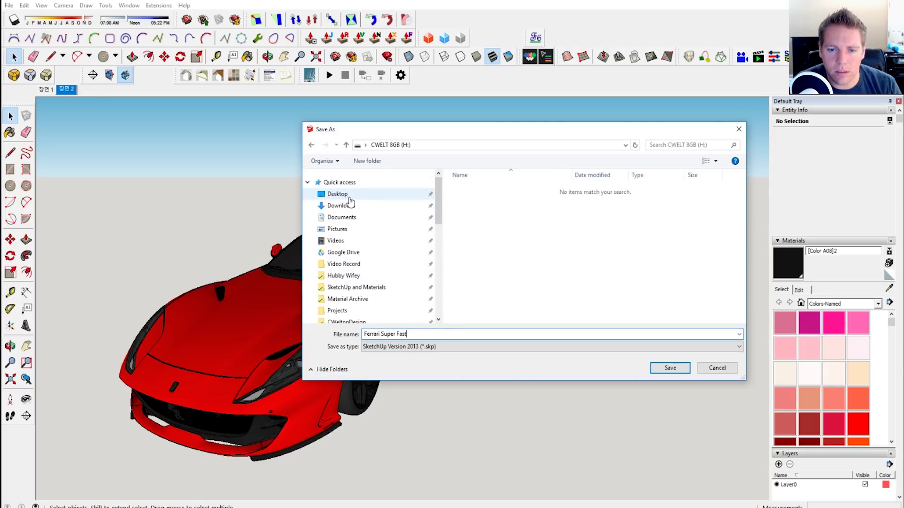
pyautogui.click(618, 351)
pyautogui.click(657, 391)
pyautogui.click(676, 372)
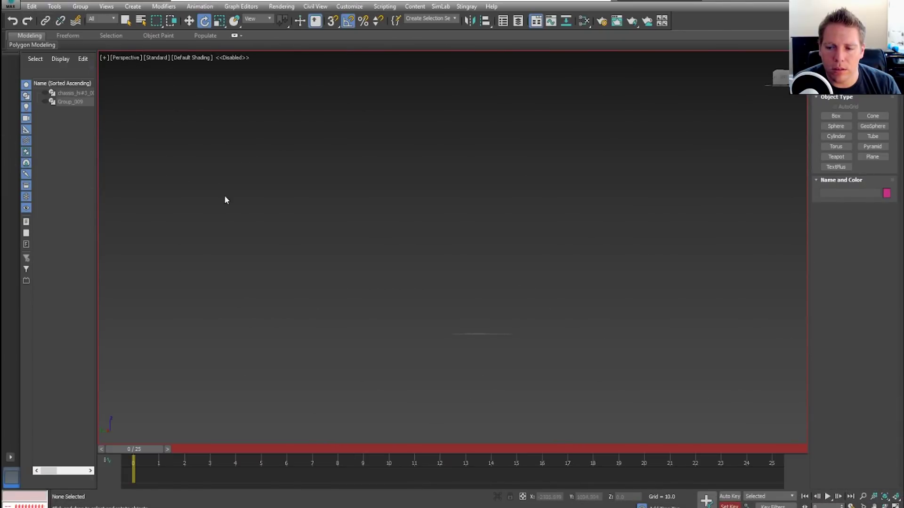
# Switch to 3ds Max and start a new empty scene without saving the current one
pyautogui.click(17, 2)
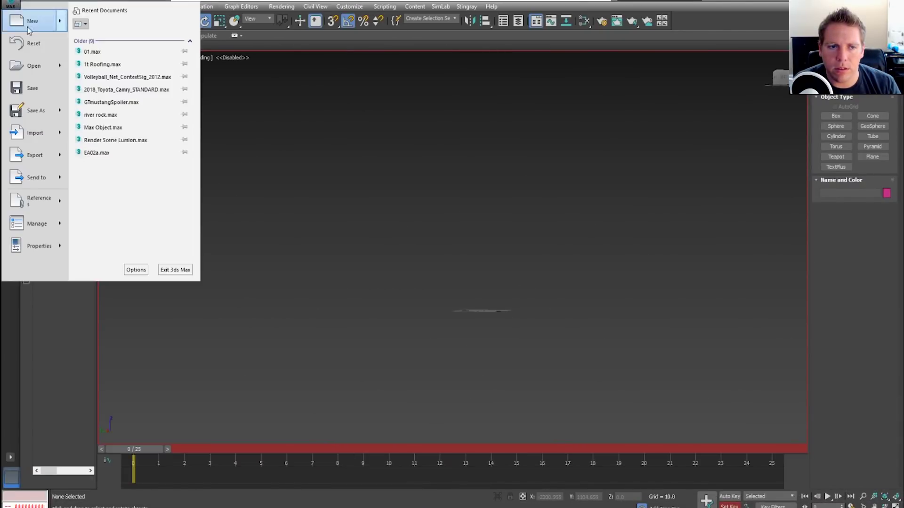
pyautogui.moveTo(31, 21)
pyautogui.click(108, 47)
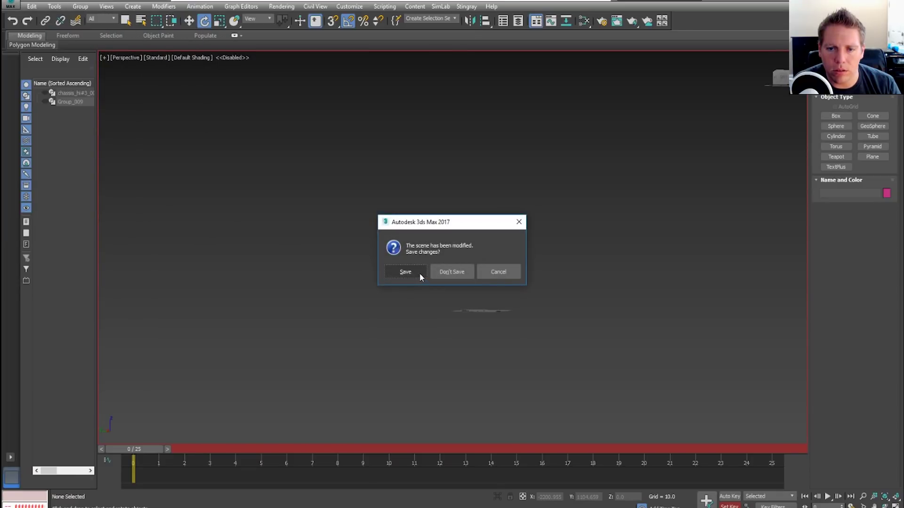
pyautogui.click(460, 270)
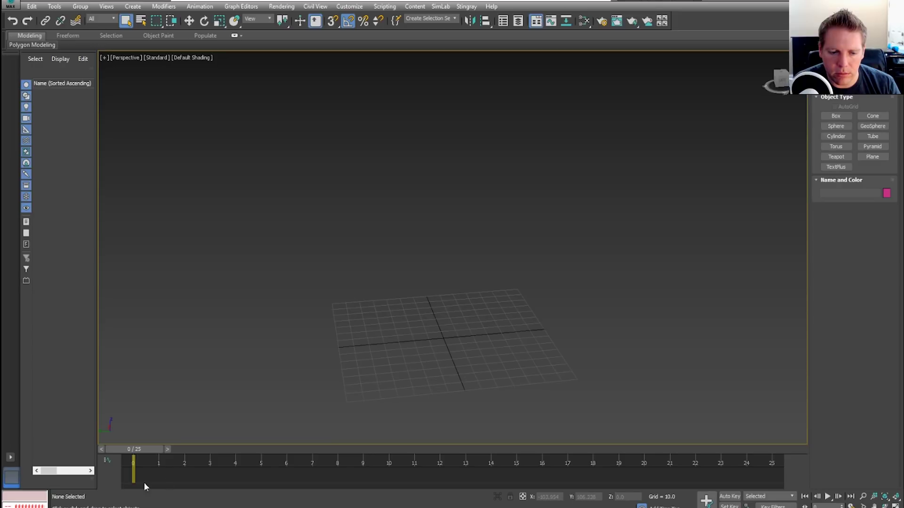
# Import the Ferrari Super Fast file from the Desktop into the scene, declining the suggested exposure control change
pyautogui.moveTo(129, 501)
pyautogui.click(81, 504)
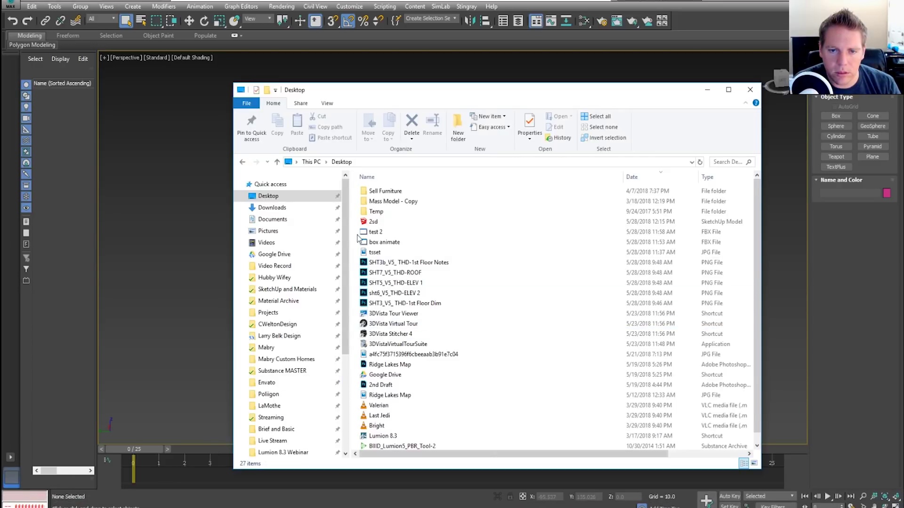
pyautogui.scroll(-1, 403, 241)
pyautogui.moveTo(390, 444); pyautogui.dragTo(216, 358)
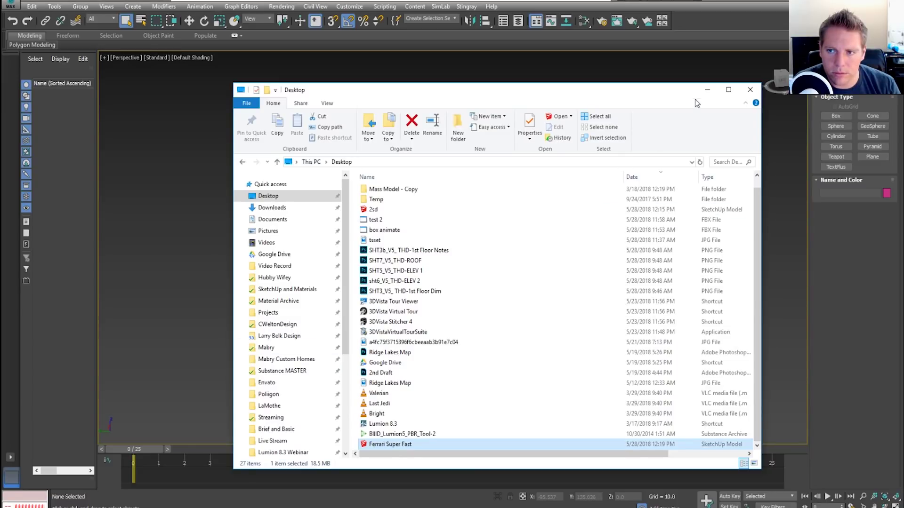
pyautogui.click(706, 91)
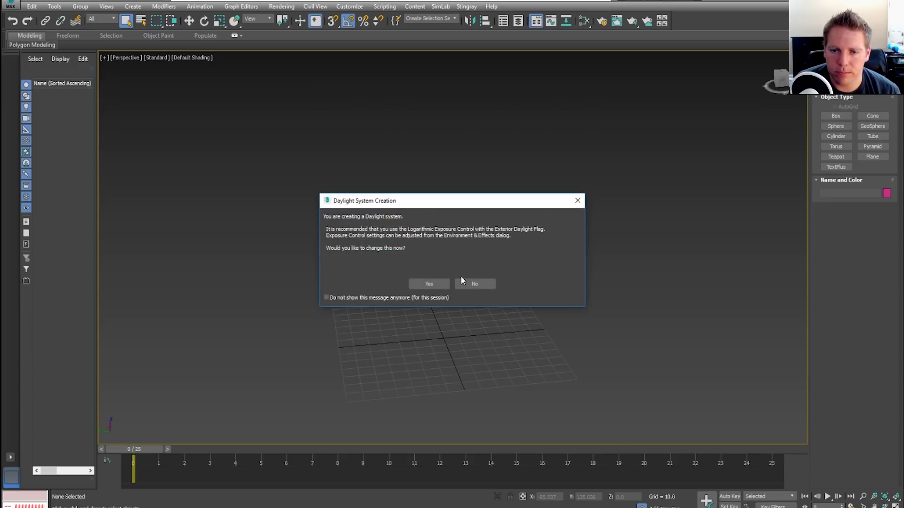
pyautogui.click(485, 283)
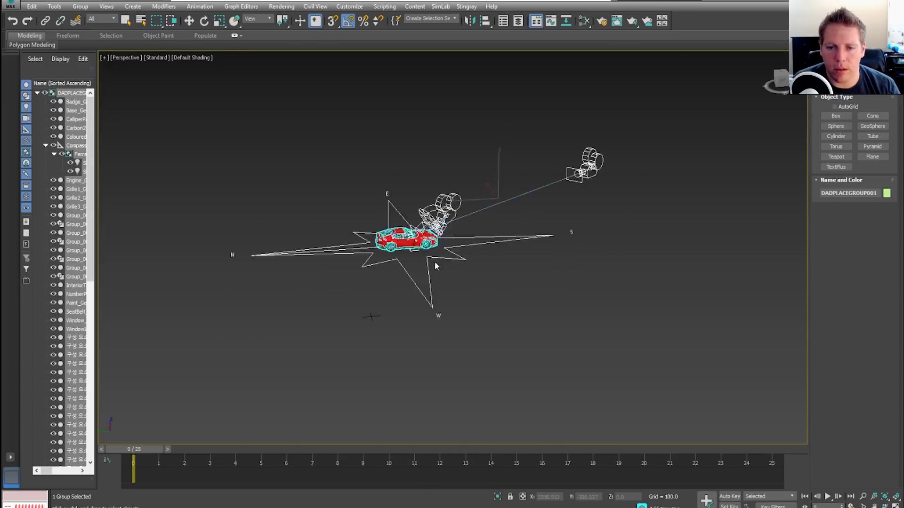
# Ungroup the imported model and delete the cameras, daylight system and compass around the car
pyautogui.moveTo(413, 328); pyautogui.dragTo(401, 328, button='middle')
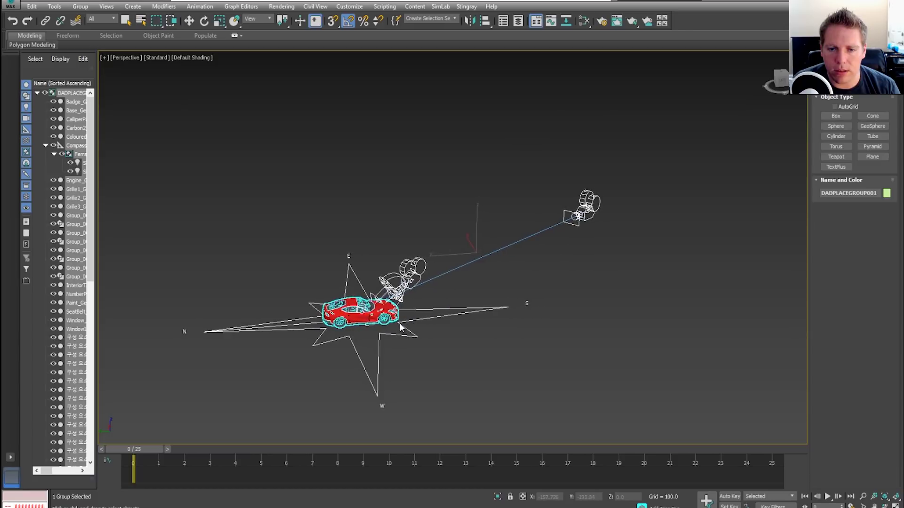
pyautogui.click(400, 323)
pyautogui.moveTo(602, 267); pyautogui.dragTo(572, 184)
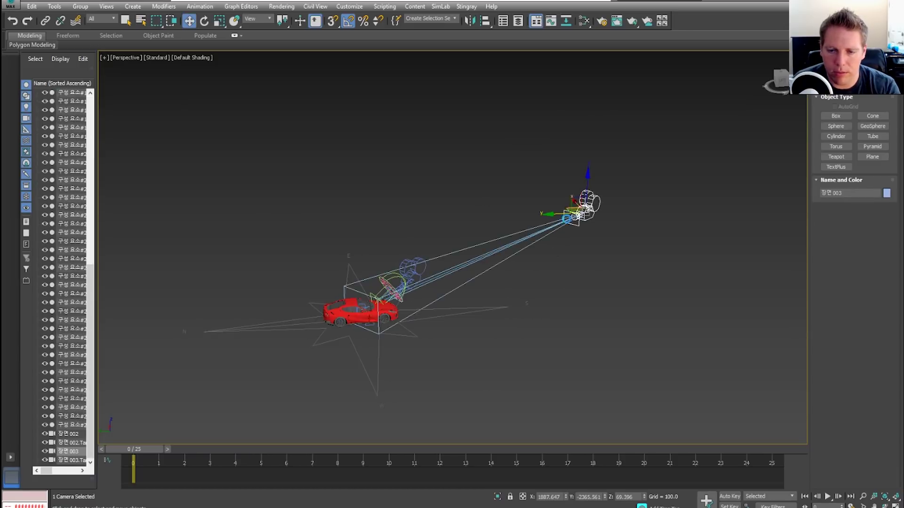
pyautogui.press('Delete')
pyautogui.click(400, 262)
pyautogui.press('Delete')
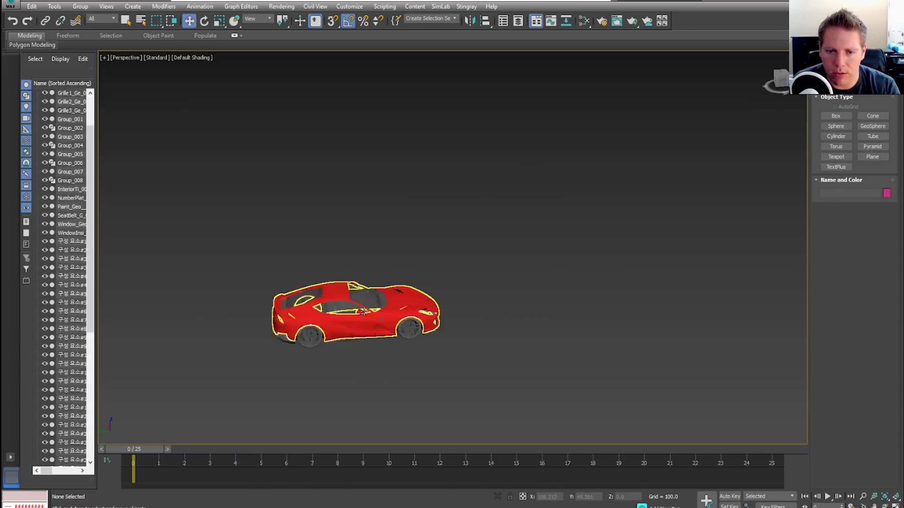
# Select the car's rear wheel, Group_007, on the side facing the view
pyautogui.scroll(10, 355, 327)
pyautogui.keyDown('alt'); pyautogui.moveTo(293, 353); pyautogui.dragTo(304, 351, button='middle'); pyautogui.keyUp('alt')
pyautogui.scroll(-4, 304, 351)
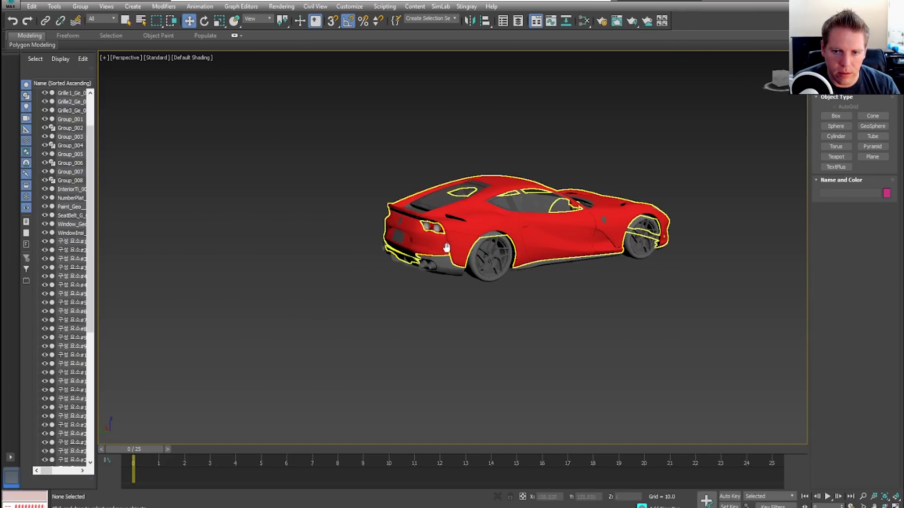
pyautogui.moveTo(443, 251); pyautogui.dragTo(375, 253, button='middle')
pyautogui.scroll(4, 374, 253)
pyautogui.click(408, 225)
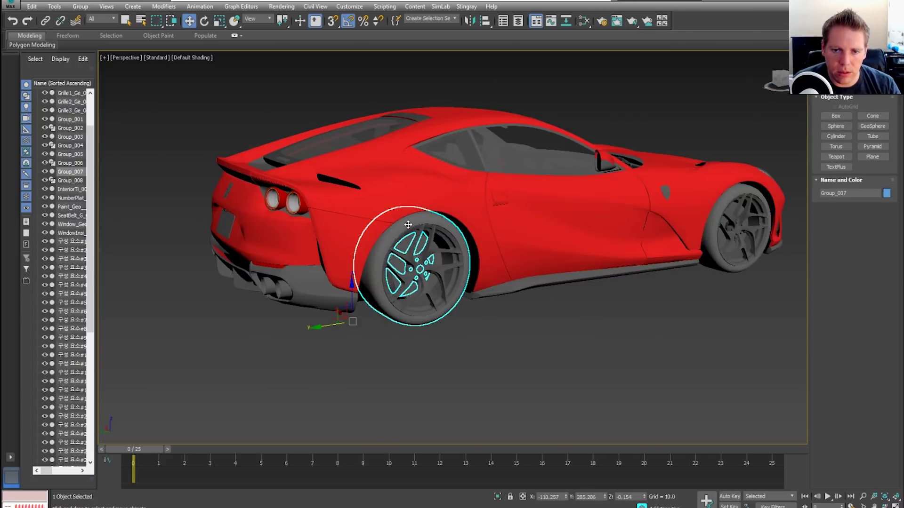
pyautogui.moveTo(411, 361); pyautogui.dragTo(394, 378, button='middle')
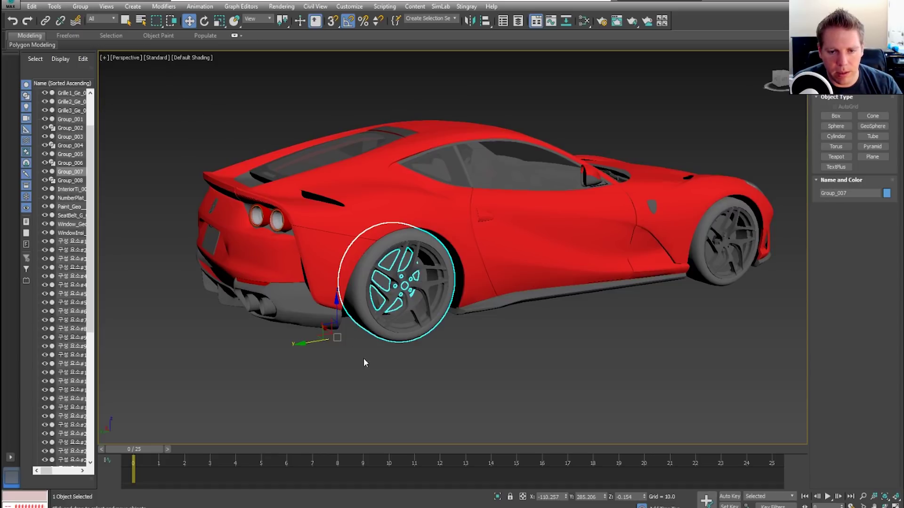
# Try moving the rear wheel and rotating it about its off-centre pivot, undoing each attempt
pyautogui.moveTo(296, 345); pyautogui.dragTo(264, 367)
pyautogui.hotkey('ctrl', 'z')
pyautogui.keyDown('alt'); pyautogui.moveTo(331, 373); pyautogui.dragTo(373, 342, button='middle'); pyautogui.keyUp('alt')
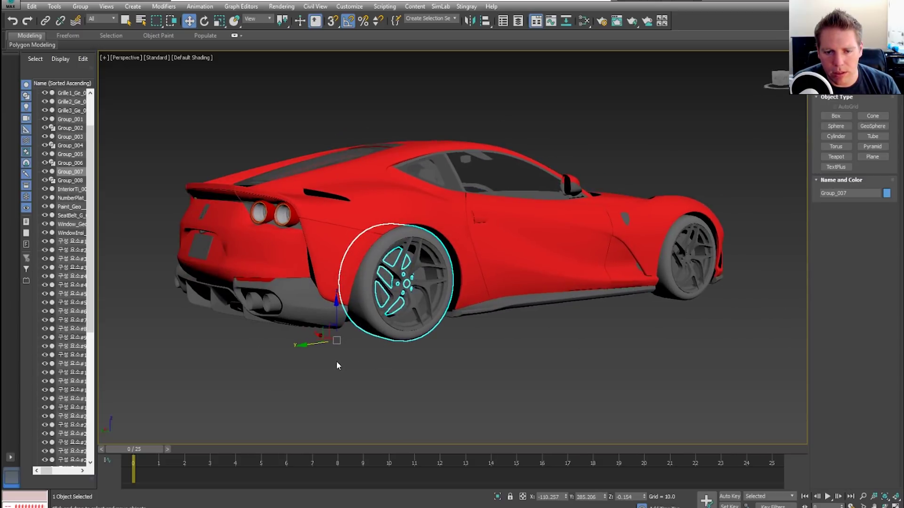
pyautogui.press('e')
pyautogui.moveTo(337, 307); pyautogui.dragTo(409, 378)
pyautogui.hotkey('ctrl', 'z')
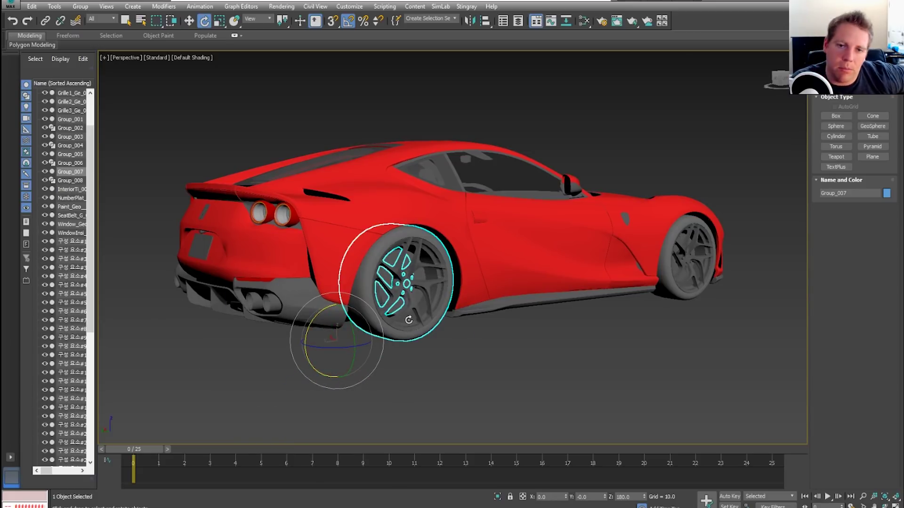
# Group the rear wheel by itself to centre its pivot and rotate the group -170 degrees about its X axis
pyautogui.click(88, 10)
pyautogui.click(90, 18)
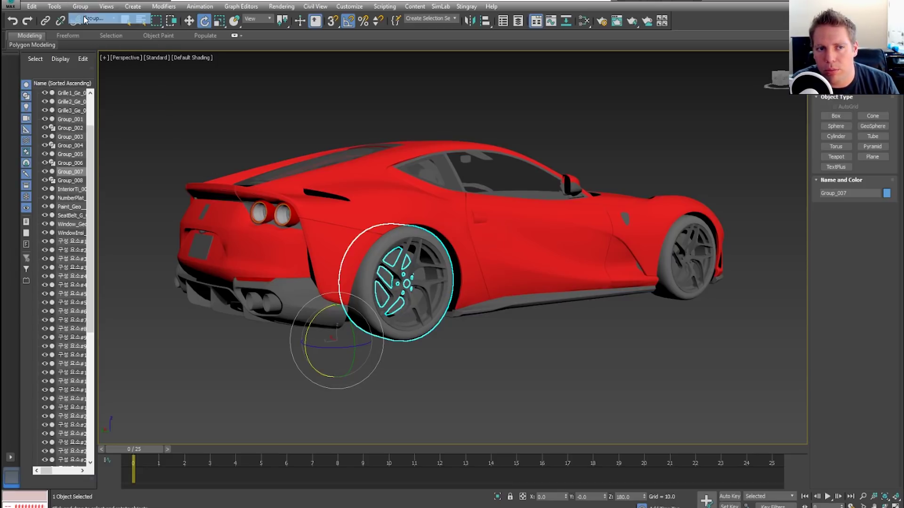
pyautogui.click(460, 274)
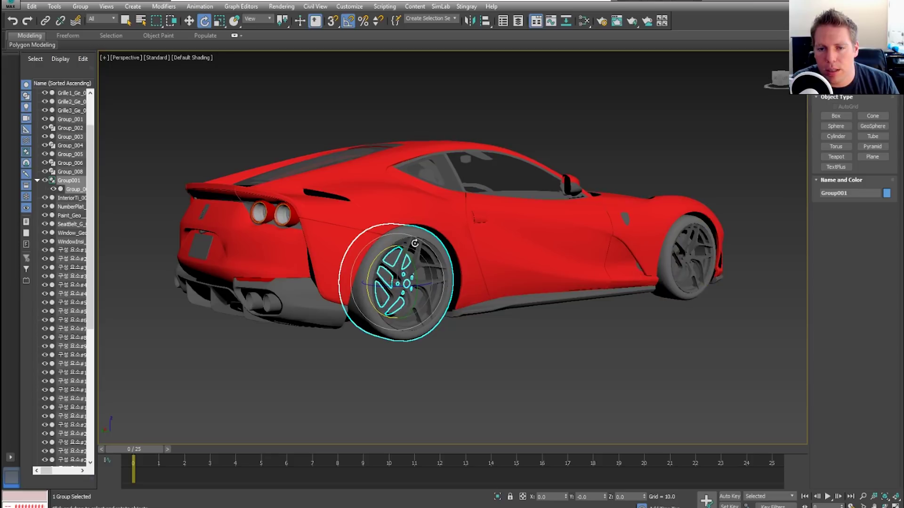
pyautogui.moveTo(377, 254); pyautogui.dragTo(480, 322)
pyautogui.keyDown('alt'); pyautogui.moveTo(479, 322); pyautogui.dragTo(371, 317, button='middle'); pyautogui.keyUp('alt')
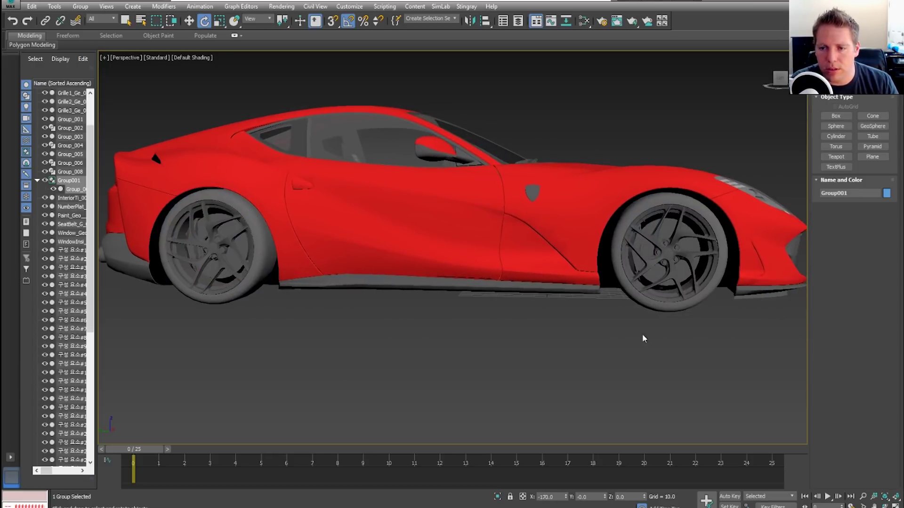
# Group the front wheel, Group_003, by itself on the side facing the view
pyautogui.click(654, 307)
pyautogui.click(79, 7)
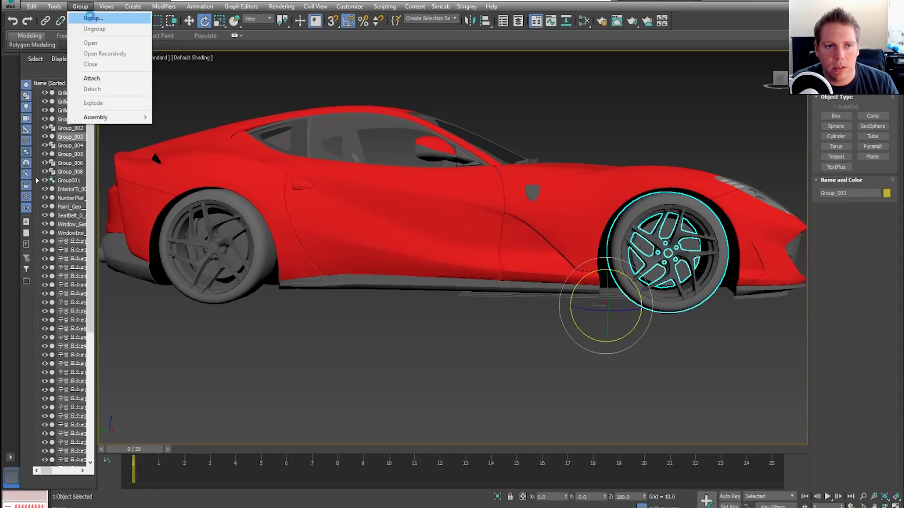
pyautogui.click(87, 16)
pyautogui.click(462, 276)
# Group the rear wheel on the other side of the car, Group_005, by itself
pyautogui.keyDown('alt'); pyautogui.moveTo(155, 268); pyautogui.dragTo(441, 286, button='middle'); pyautogui.keyUp('alt')
pyautogui.scroll(-4, 305, 269)
pyautogui.scroll(4, 441, 286)
pyautogui.click(441, 286)
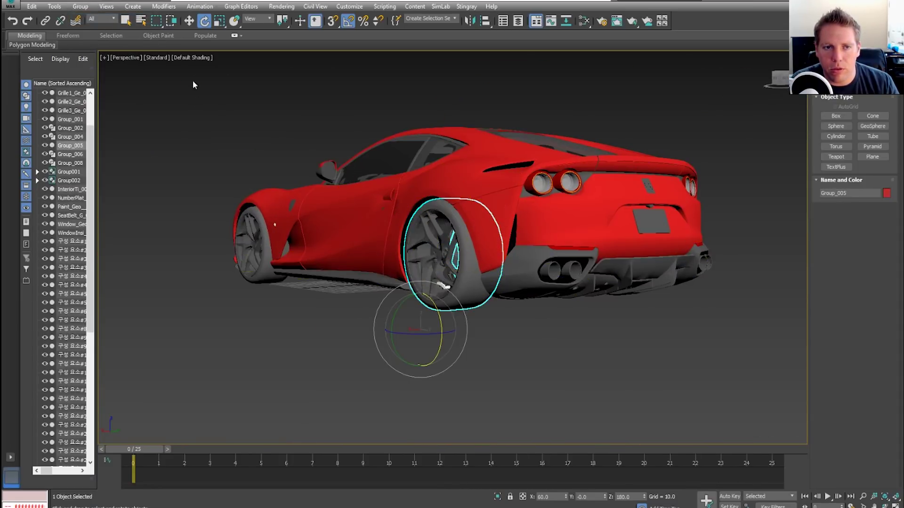
pyautogui.click(80, 7)
pyautogui.click(87, 18)
pyautogui.click(459, 273)
# Combine the two rear wheel groups, Group001 and Group003, into one group named Group004
pyautogui.keyDown('alt'); pyautogui.moveTo(441, 267); pyautogui.dragTo(374, 254, button='middle'); pyautogui.keyUp('alt')
pyautogui.keyDown('ctrl'); pyautogui.click(635, 288); pyautogui.keyUp('ctrl')
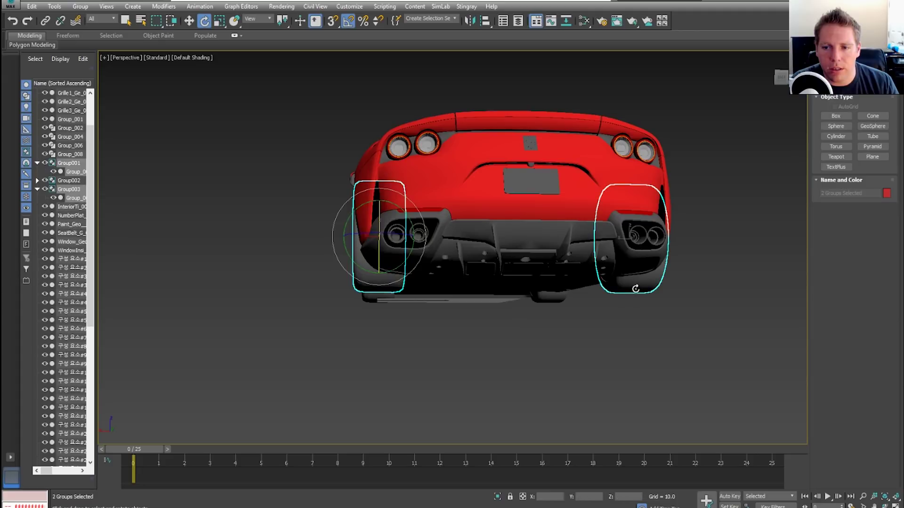
pyautogui.click(80, 6)
pyautogui.click(88, 18)
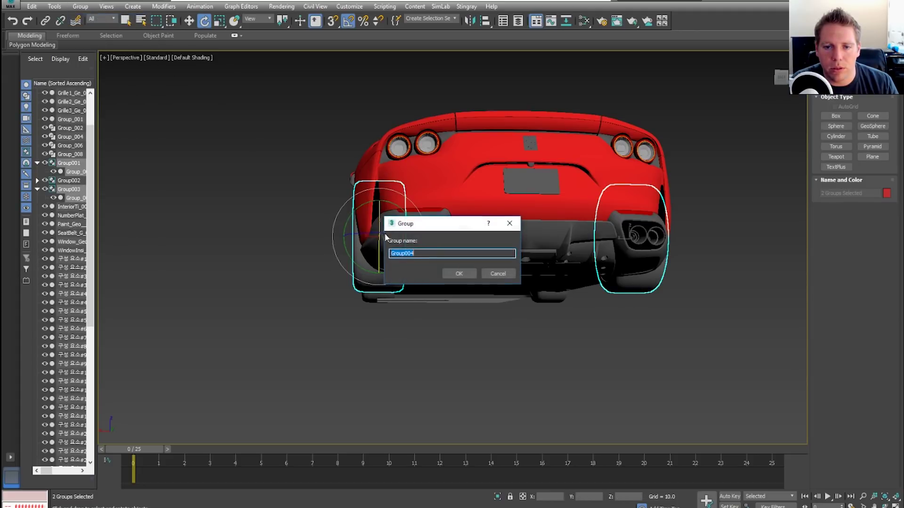
pyautogui.click(459, 275)
# Combine the ungrouped front wheel, Group_001, and the other front wheel's Group002 into one group
pyautogui.click(387, 306)
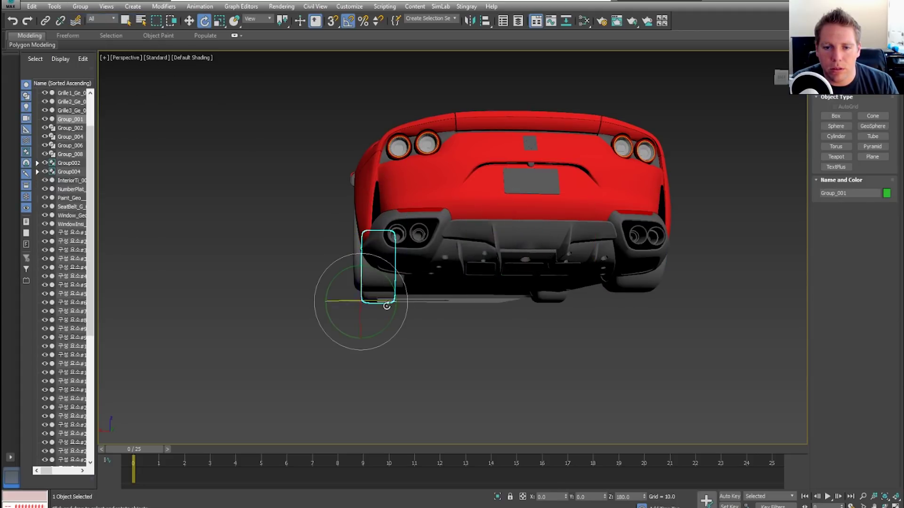
pyautogui.keyDown('ctrl'); pyautogui.click(544, 300); pyautogui.keyUp('ctrl')
pyautogui.click(80, 6)
pyautogui.click(87, 18)
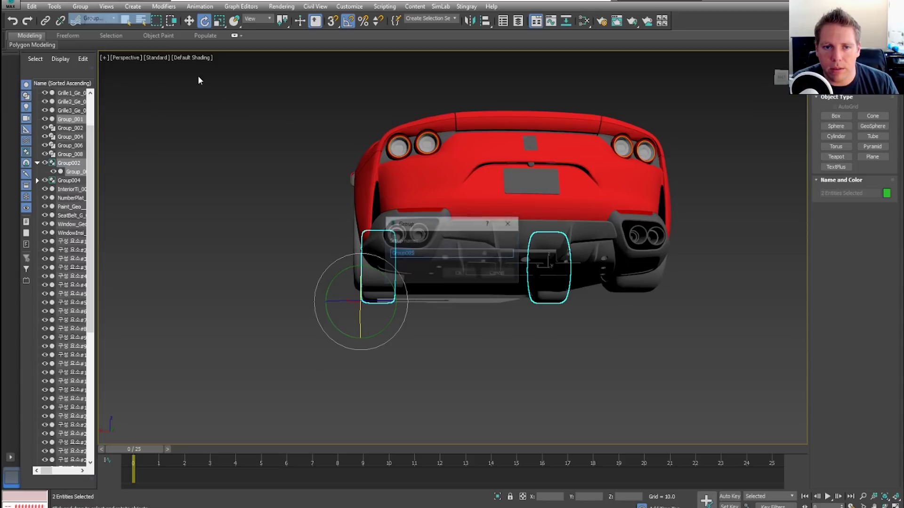
pyautogui.click(462, 276)
# Rotate the front wheel pair to -60 degrees about X and test-rotate the rear wheel pair about its shared axis
pyautogui.keyDown('alt'); pyautogui.moveTo(254, 269); pyautogui.dragTo(391, 276, button='middle'); pyautogui.keyUp('alt')
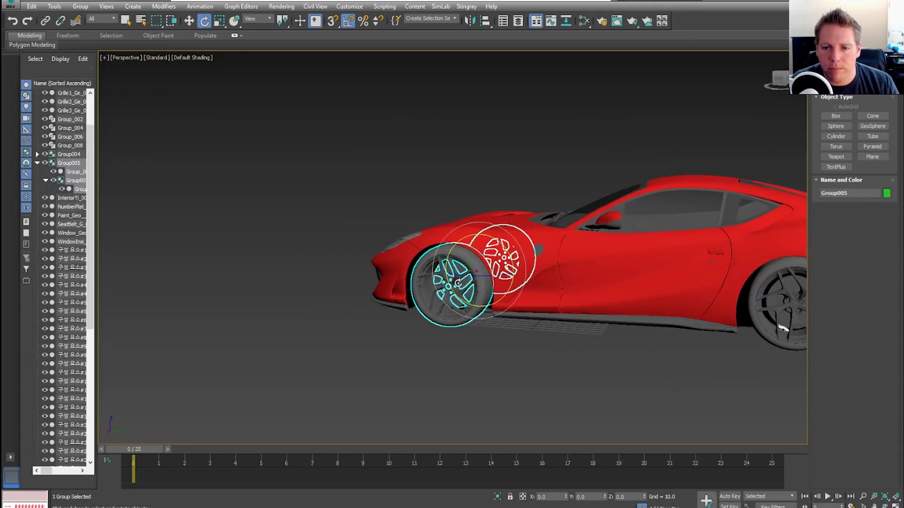
pyautogui.moveTo(496, 243); pyautogui.dragTo(706, 301)
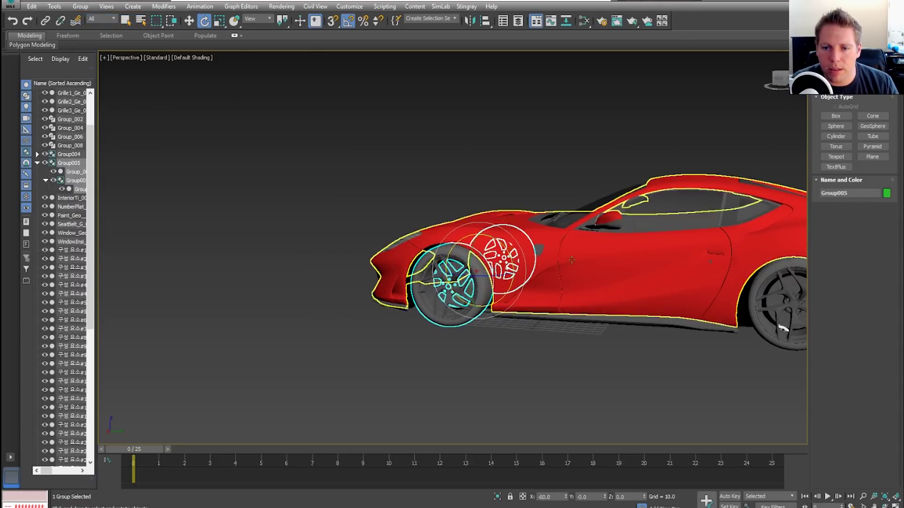
pyautogui.moveTo(720, 313); pyautogui.dragTo(516, 284, button='middle')
pyautogui.click(555, 229)
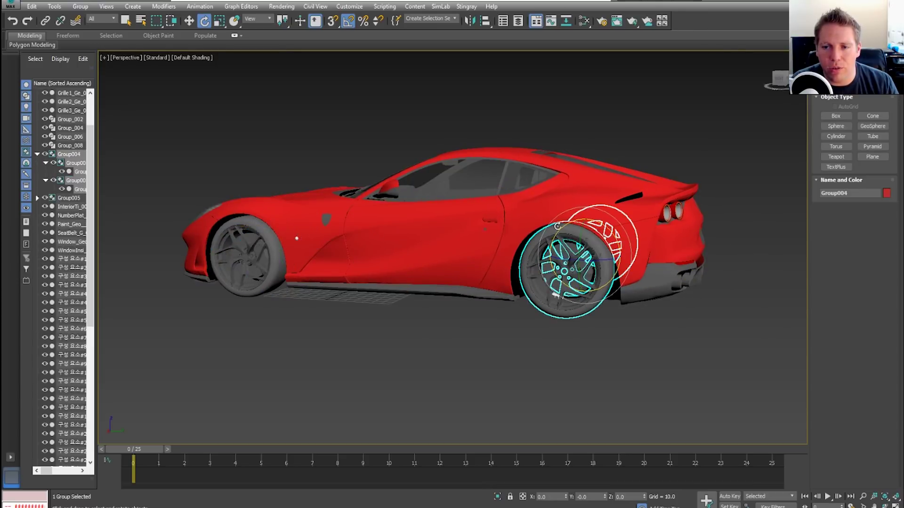
pyautogui.moveTo(579, 219); pyautogui.dragTo(550, 277)
pyautogui.keyDown('alt'); pyautogui.moveTo(556, 269); pyautogui.dragTo(296, 254, button='middle'); pyautogui.keyUp('alt')
pyautogui.click(706, 212)
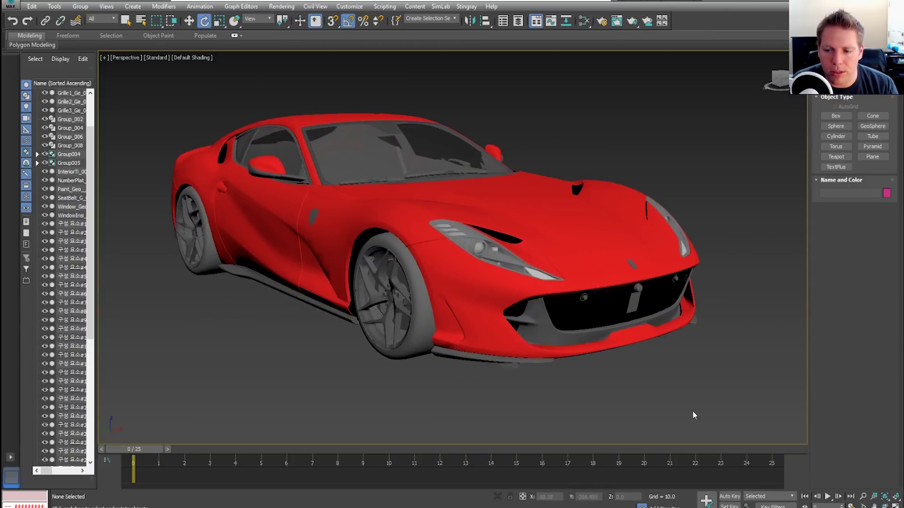
# Check the frame rate and animation range in the time configuration, and check the angle snap
pyautogui.click(850, 506)
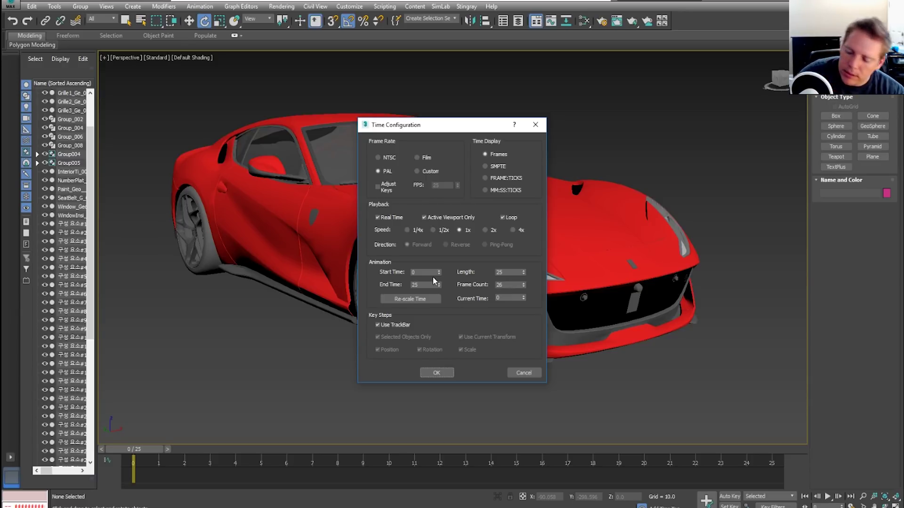
pyautogui.click(429, 373)
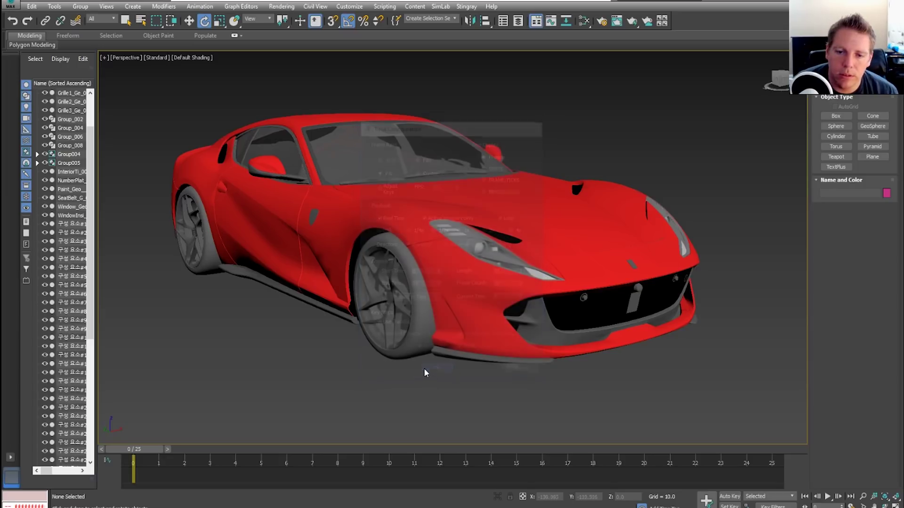
pyautogui.click(347, 21)
# With Auto Key on, animate the rear wheel pair, Group004, rotating whole turns about its X axis by frame 25
pyautogui.moveTo(185, 313); pyautogui.dragTo(204, 306, button='middle')
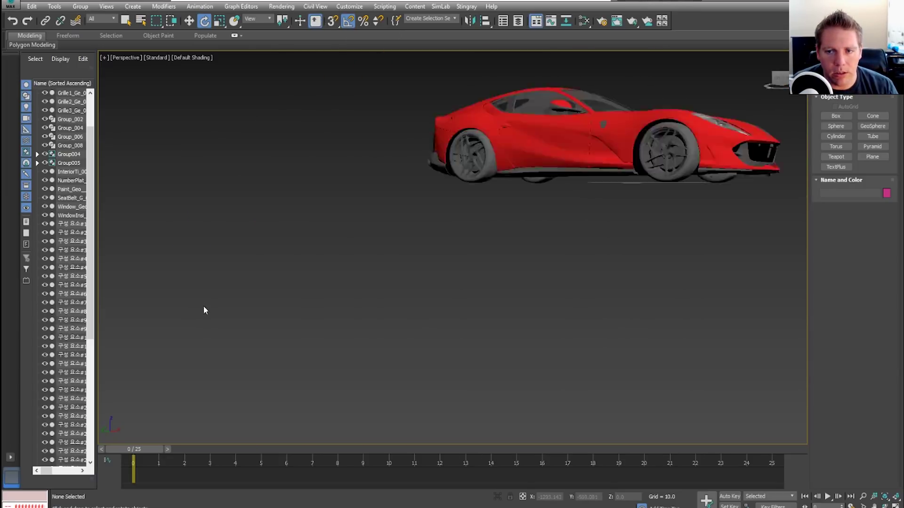
pyautogui.press('z')
pyautogui.click(300, 272)
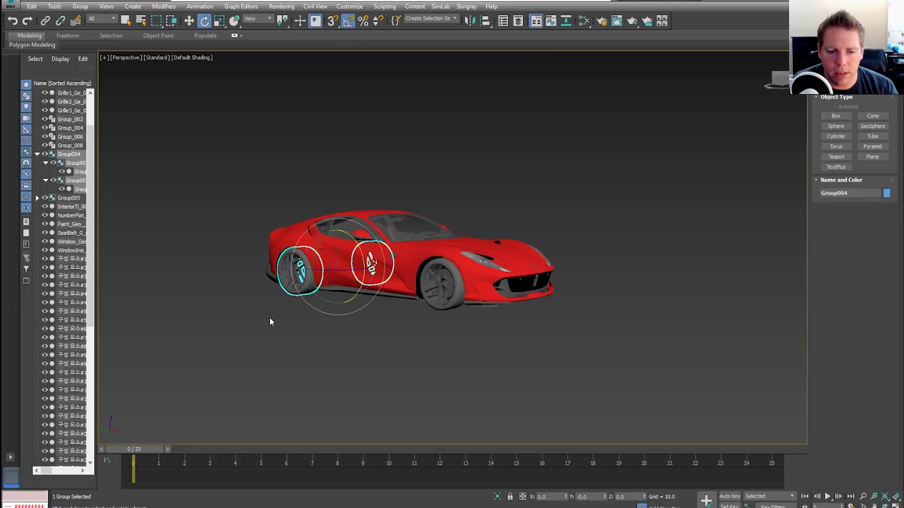
pyautogui.scroll(3, 270, 322)
pyautogui.click(729, 497)
pyautogui.moveTo(401, 306); pyautogui.dragTo(384, 337, button='middle')
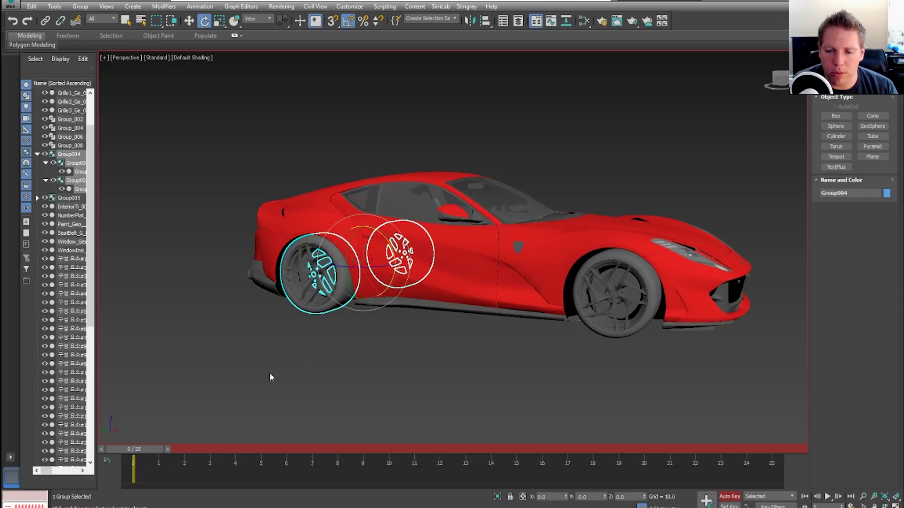
pyautogui.moveTo(146, 451)
pyautogui.mouseDown()
pyautogui.moveTo(435, 449)
pyautogui.moveTo(815, 469)
pyautogui.mouseUp()
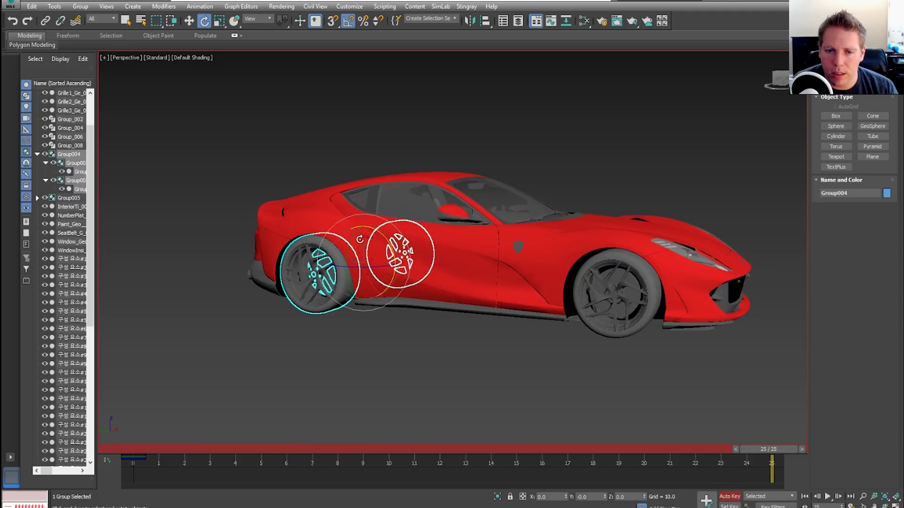
pyautogui.moveTo(378, 233); pyautogui.dragTo(718, 336)
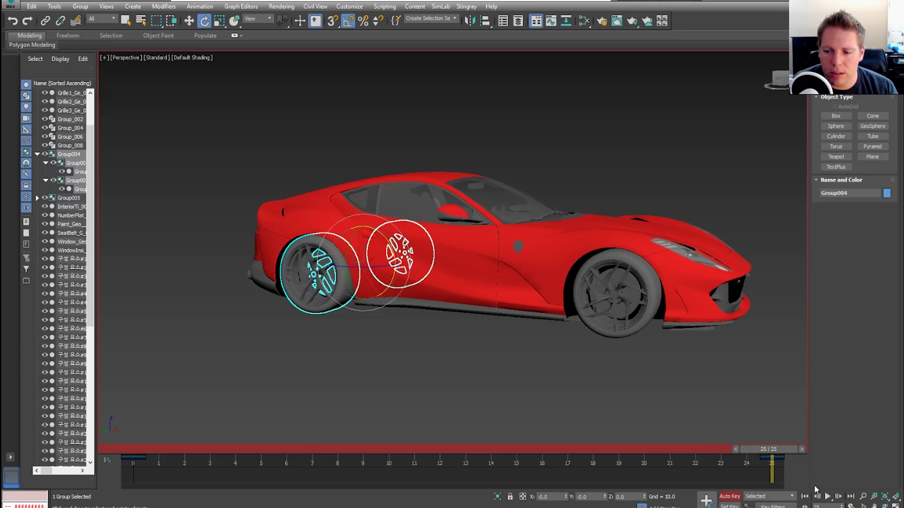
# Play back the animation and examine the rear wheel's spin up close
pyautogui.click(827, 497)
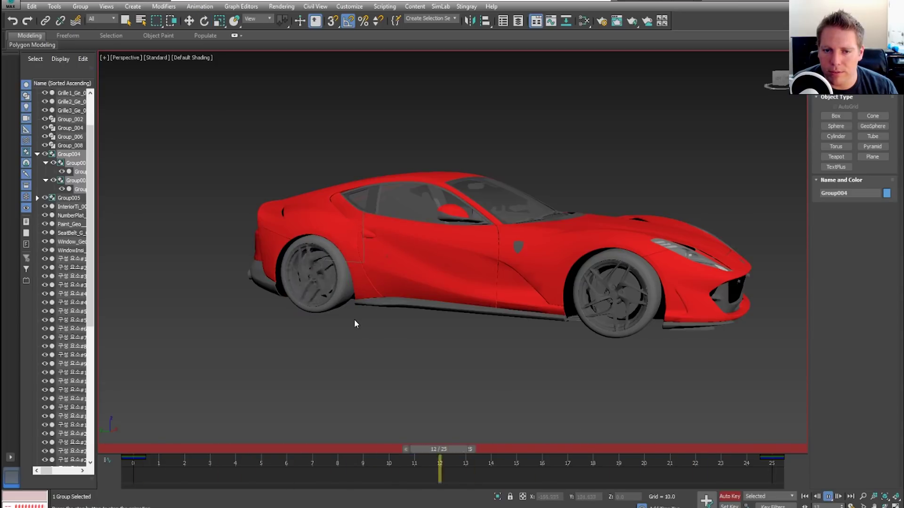
pyautogui.scroll(6, 295, 261)
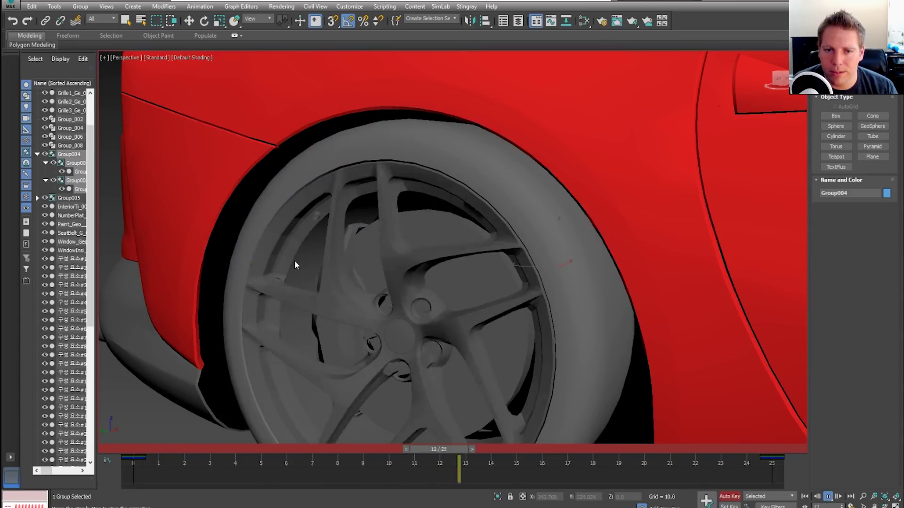
pyautogui.scroll(-6, 294, 262)
pyautogui.scroll(3, 294, 261)
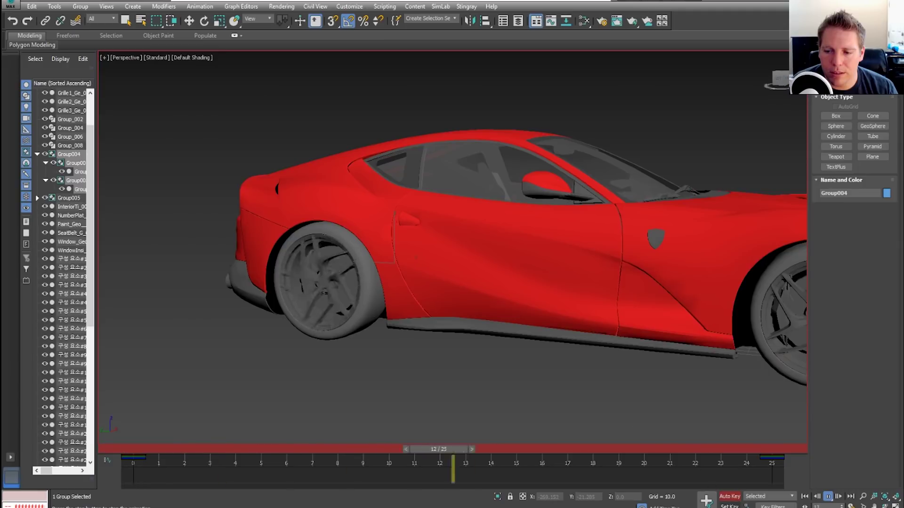
pyautogui.moveTo(748, 506); pyautogui.dragTo(751, 467)
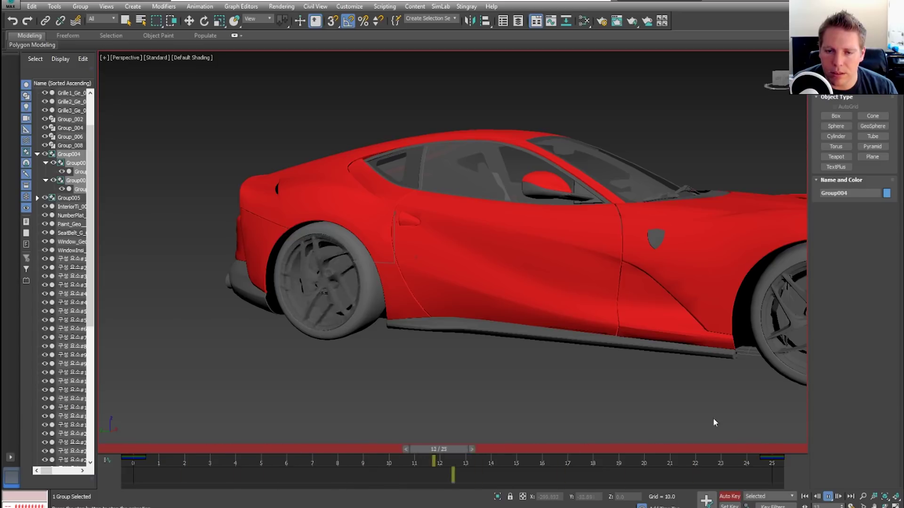
pyautogui.click(827, 499)
# Animate the front wheel pair, Group005, rotating whole turns about its X axis by frame 25
pyautogui.press('e')
pyautogui.click(622, 373)
pyautogui.click(621, 350)
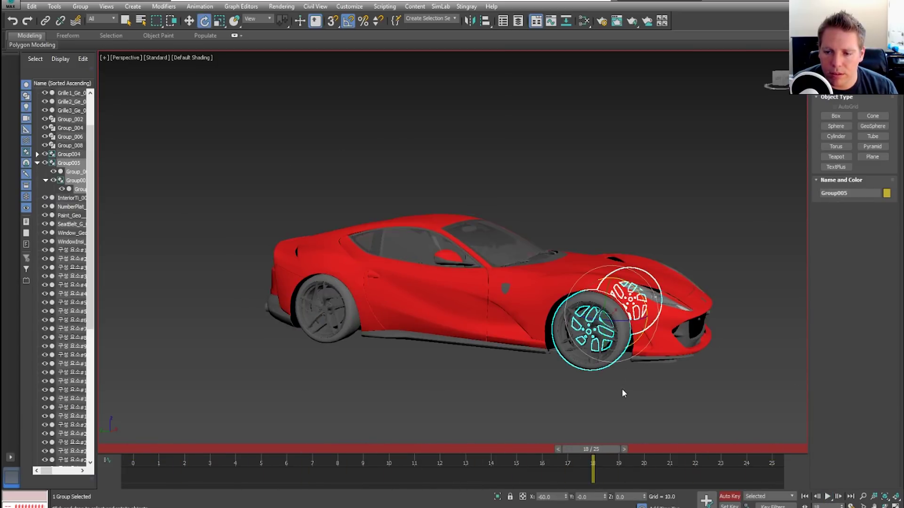
pyautogui.moveTo(613, 448); pyautogui.dragTo(246, 447)
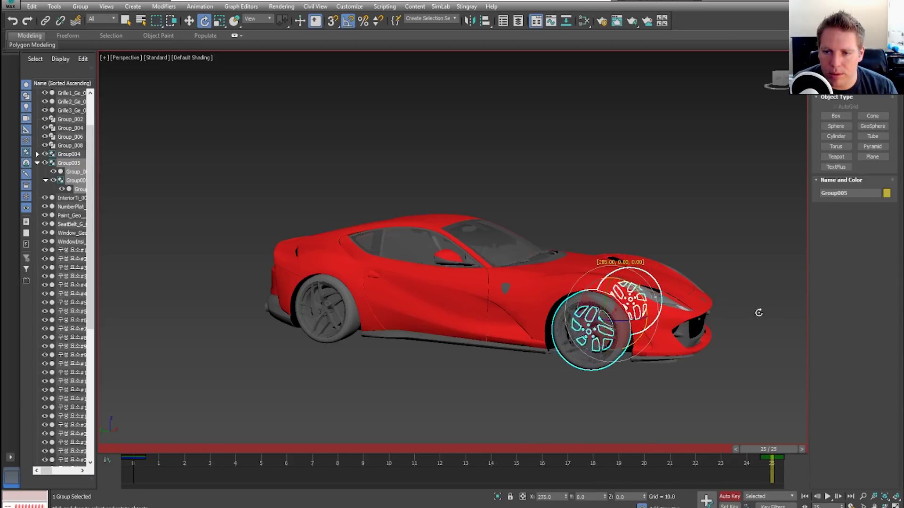
pyautogui.moveTo(873, 326); pyautogui.dragTo(67, 348)
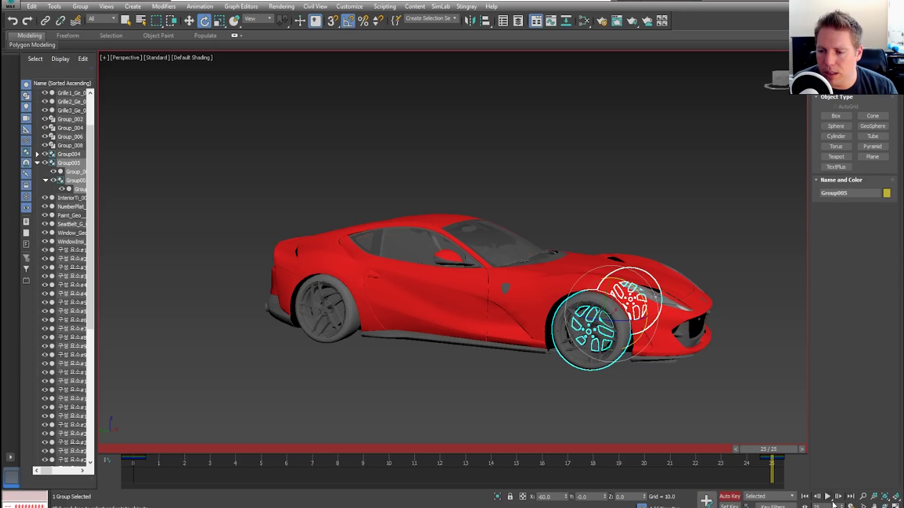
# Play back the finished wheel animation from the other side of the car, stop it and clear the selection
pyautogui.click(827, 497)
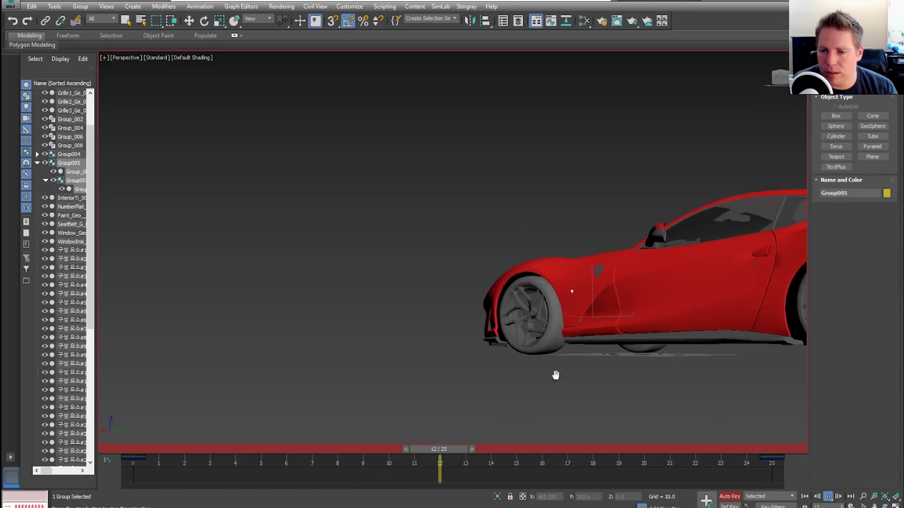
pyautogui.click(829, 497)
pyautogui.press('e')
pyautogui.click(562, 406)
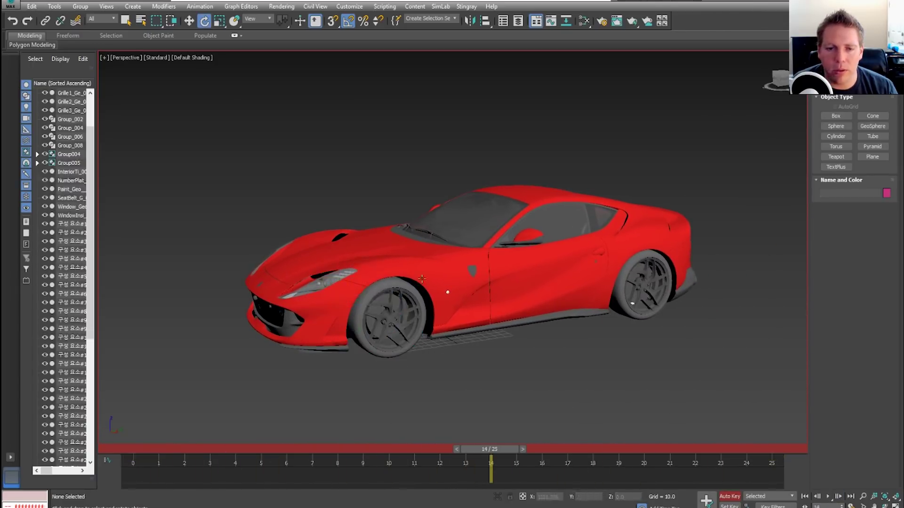
# Export the animated car to the Desktop as an FBX named Ferrari Super Fast, checking the animation options
pyautogui.click(10, 5)
pyautogui.moveTo(25, 151)
pyautogui.click(123, 47)
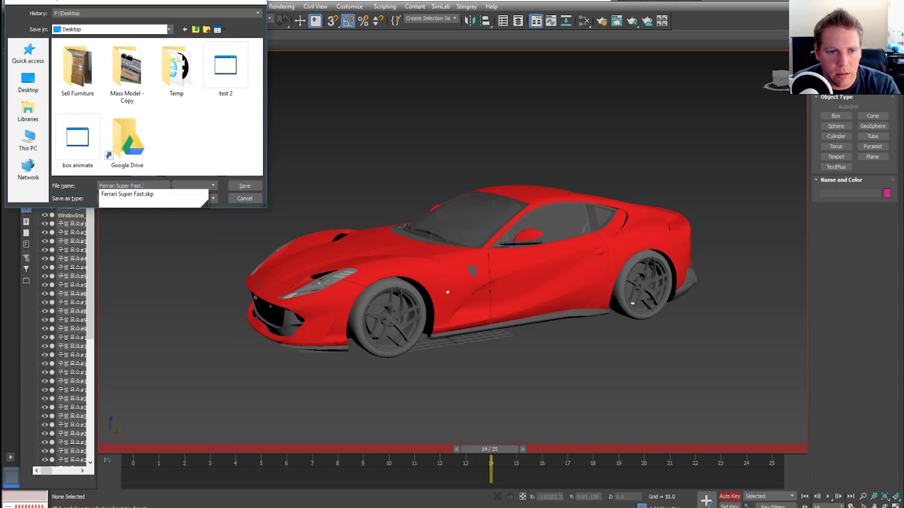
pyautogui.press('Return')
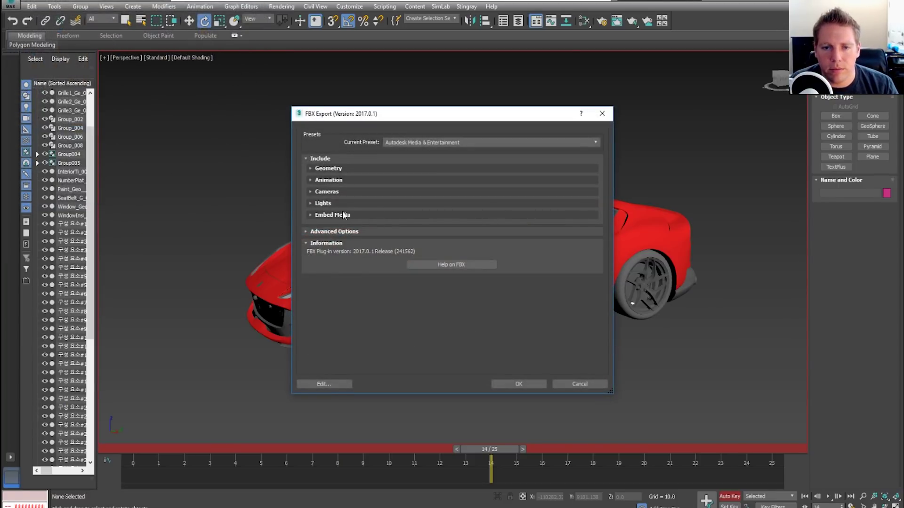
pyautogui.click(311, 180)
pyautogui.click(521, 383)
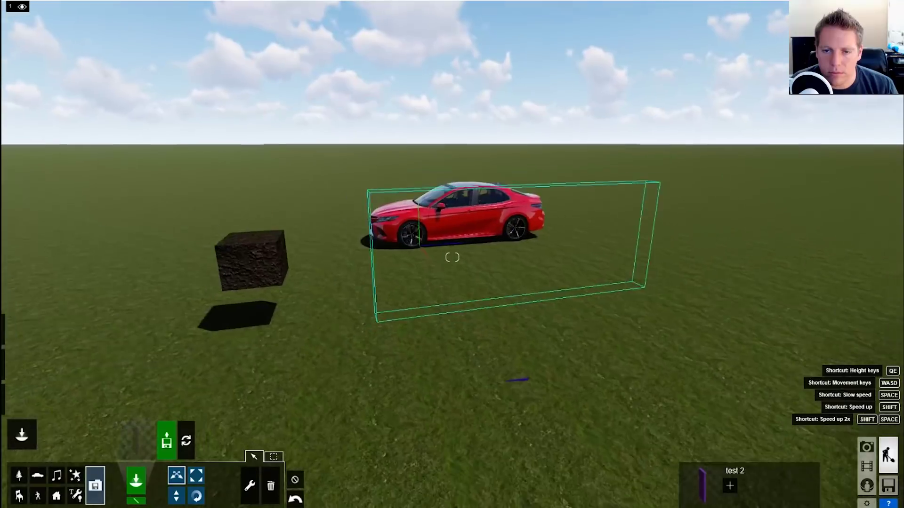
# Switch to Lumion, import the exported Ferrari Super Fast model from the Desktop and place it behind the red sedan
pyautogui.scroll(-5, 471, 379)
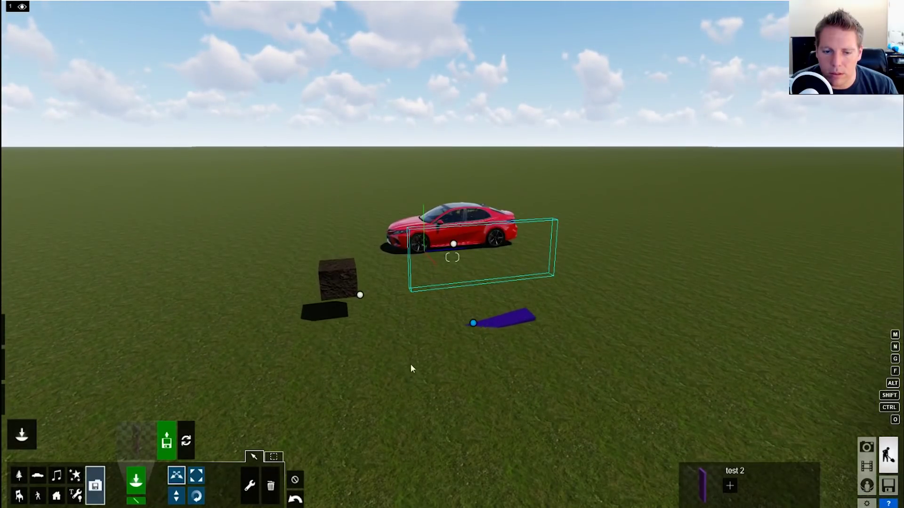
pyautogui.click(167, 441)
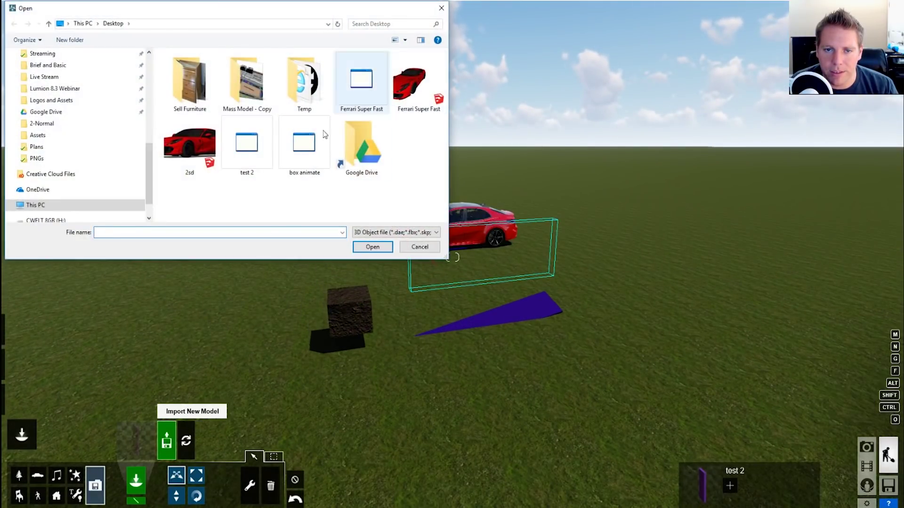
pyautogui.click(369, 89)
pyautogui.click(373, 247)
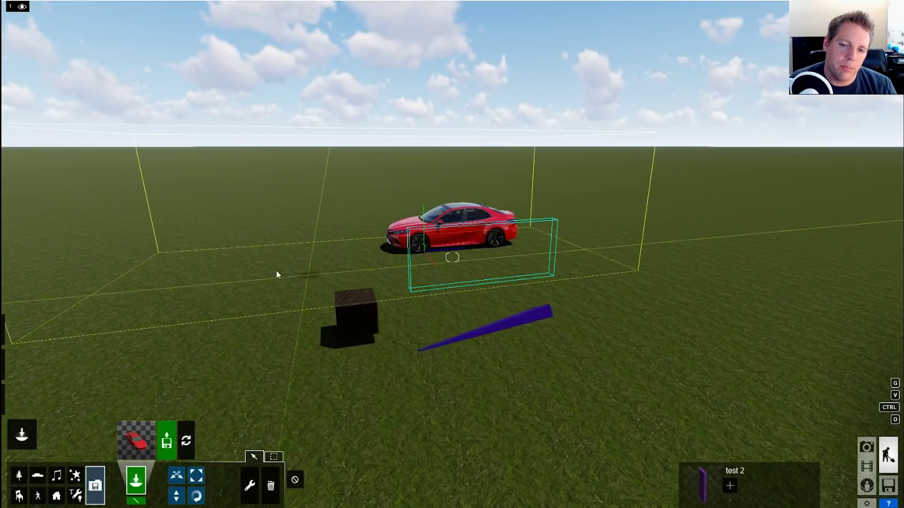
pyautogui.moveTo(308, 275); pyautogui.dragTo(237, 226)
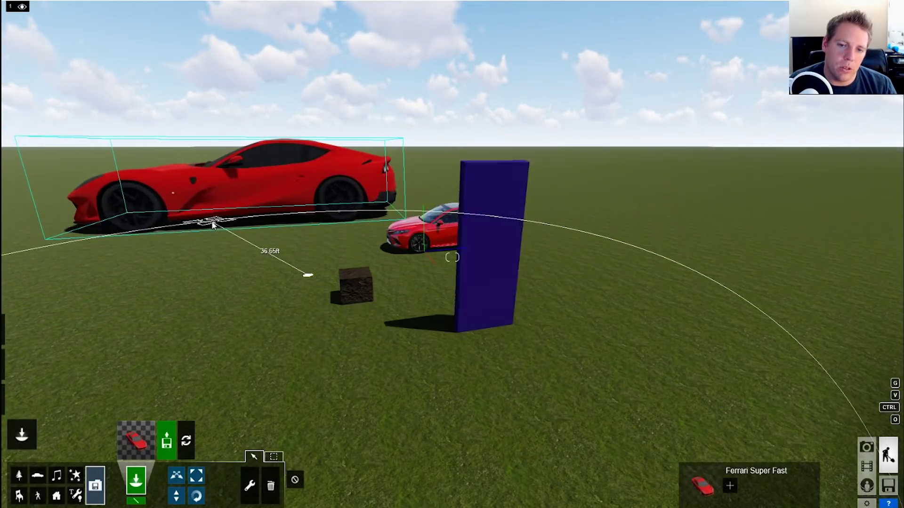
pyautogui.moveTo(213, 226); pyautogui.dragTo(256, 225)
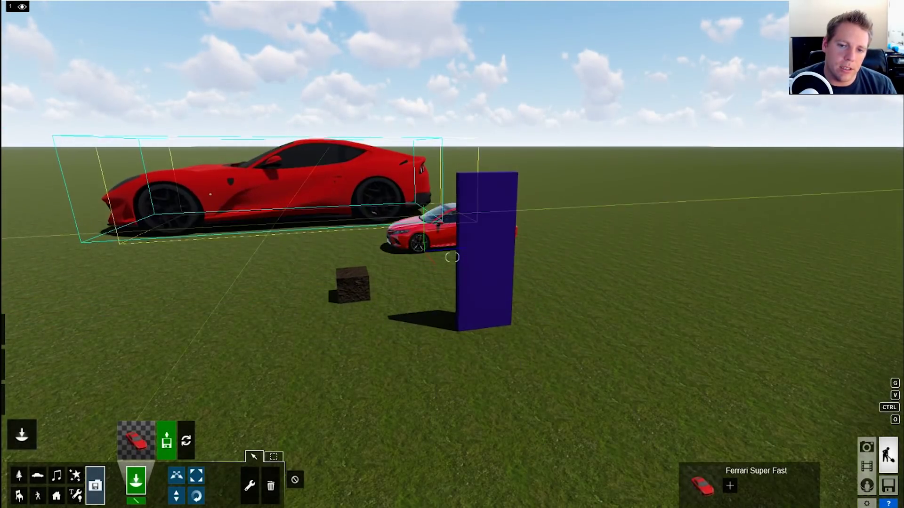
# Scale the placed Ferrari down to roughly match the size of the red sedan
pyautogui.press('w')
pyautogui.click(196, 477)
pyautogui.scroll(-5, 176, 364)
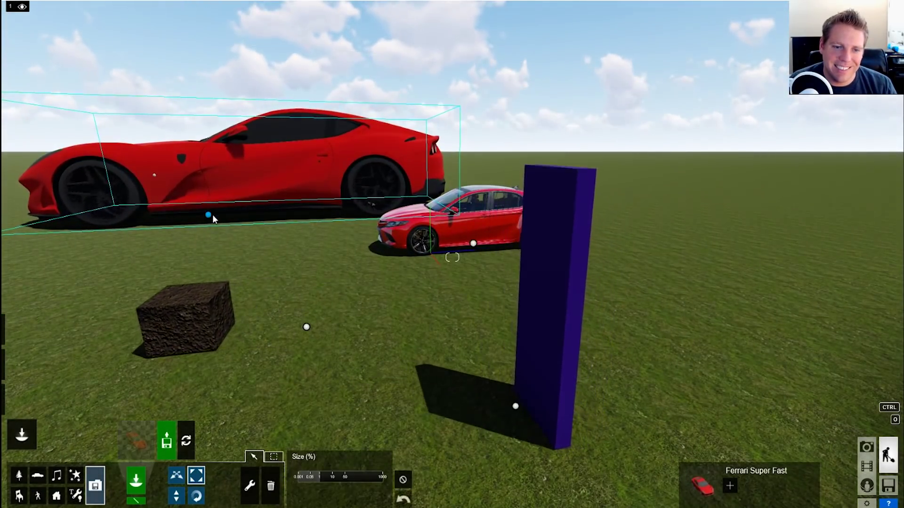
pyautogui.moveTo(213, 232); pyautogui.dragTo(213, 237)
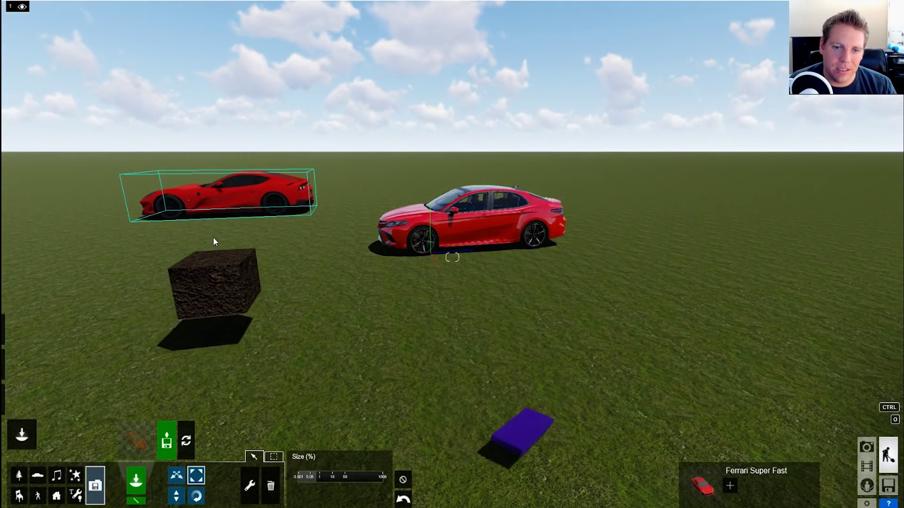
# Move the Ferrari forward beside the red sedan and rescale it to match the sedan's size
pyautogui.click(176, 476)
pyautogui.moveTo(214, 218); pyautogui.dragTo(215, 254)
pyautogui.click(196, 475)
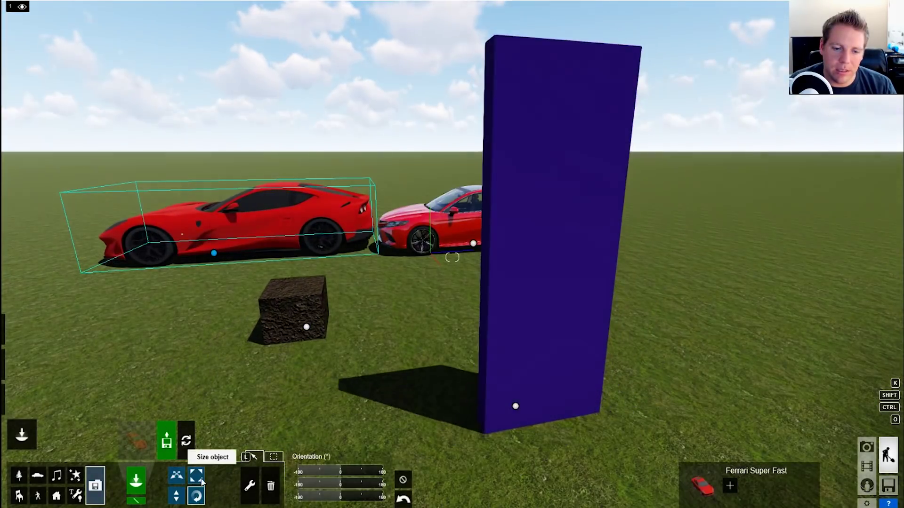
pyautogui.click(312, 481)
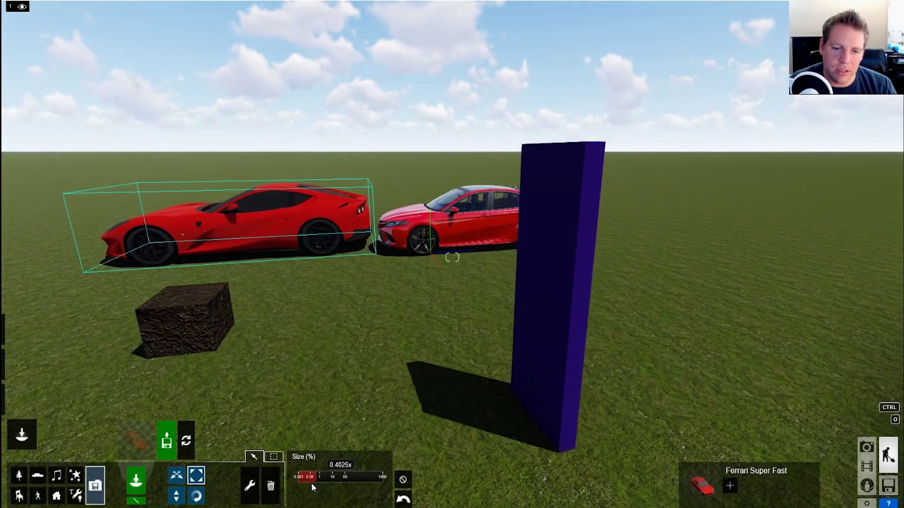
pyautogui.click(196, 497)
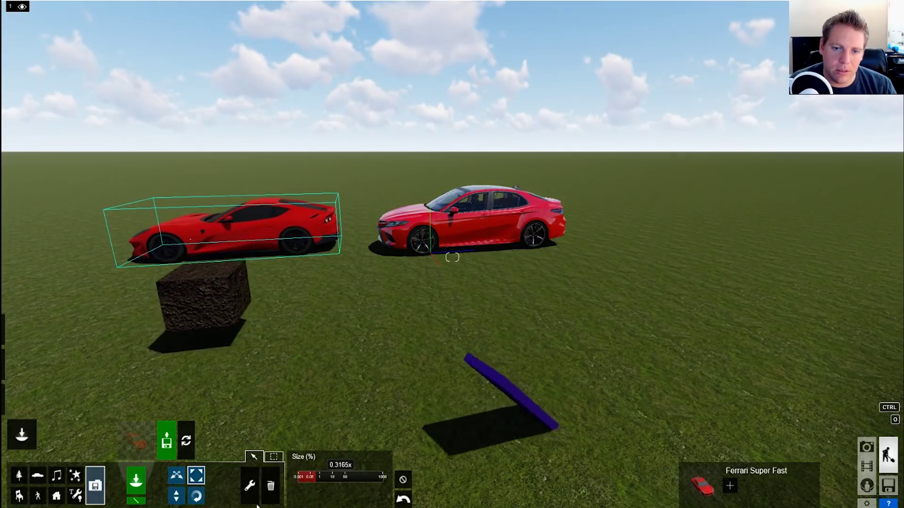
pyautogui.moveTo(318, 478); pyautogui.dragTo(296, 484)
# Give the Ferrari's red body paint high gloss and reflectivity, and apply the glass material to its headlights
pyautogui.moveTo(296, 376); pyautogui.dragTo(235, 329, button='right')
pyautogui.press('w')
pyautogui.press('w')
pyautogui.moveTo(452, 257); pyautogui.dragTo(546, 348, button='right')
pyautogui.press('s')
pyautogui.moveTo(216, 377); pyautogui.dragTo(218, 323, button='right')
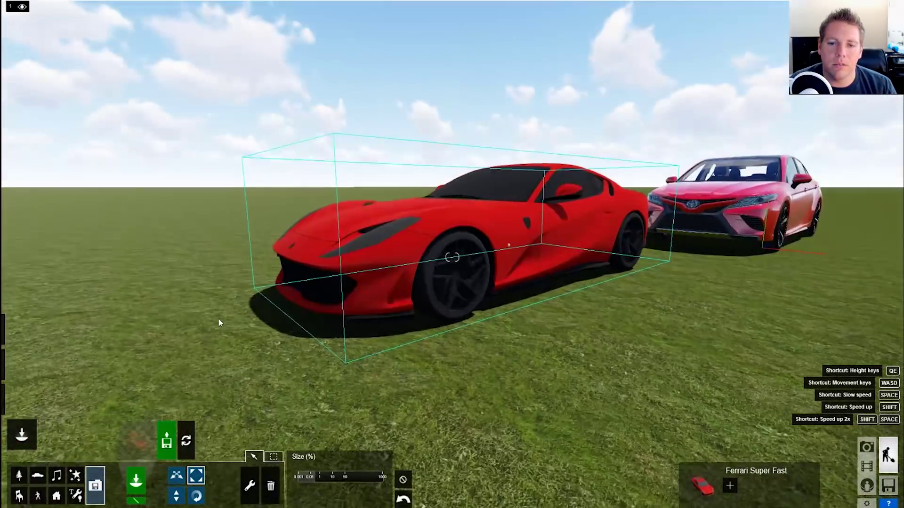
pyautogui.click(28, 374)
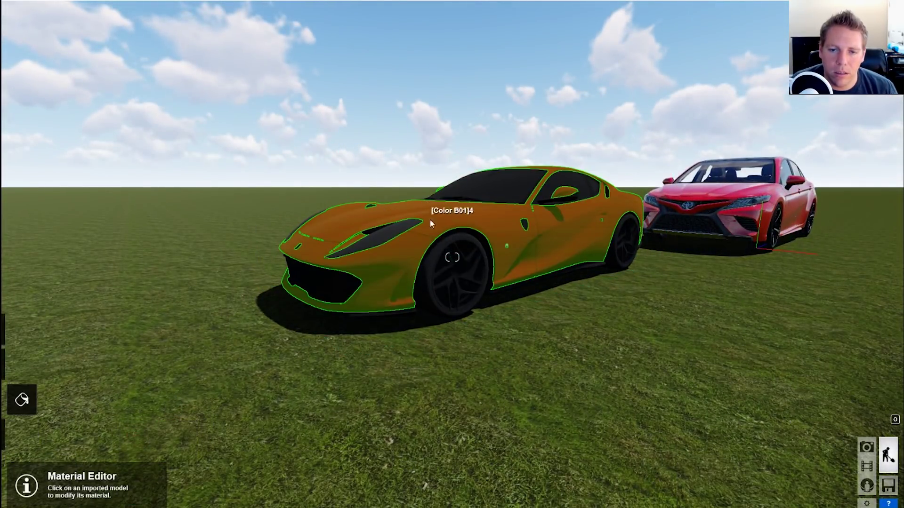
pyautogui.click(435, 230)
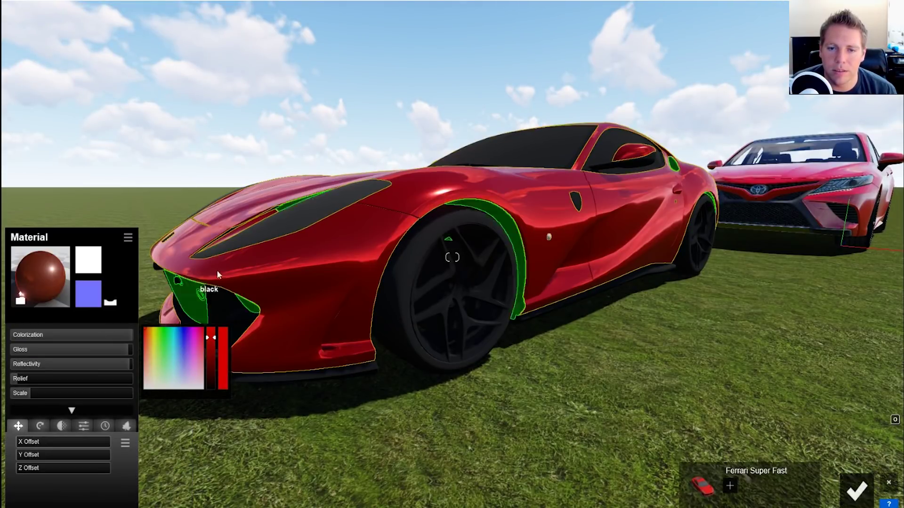
pyautogui.click(286, 232)
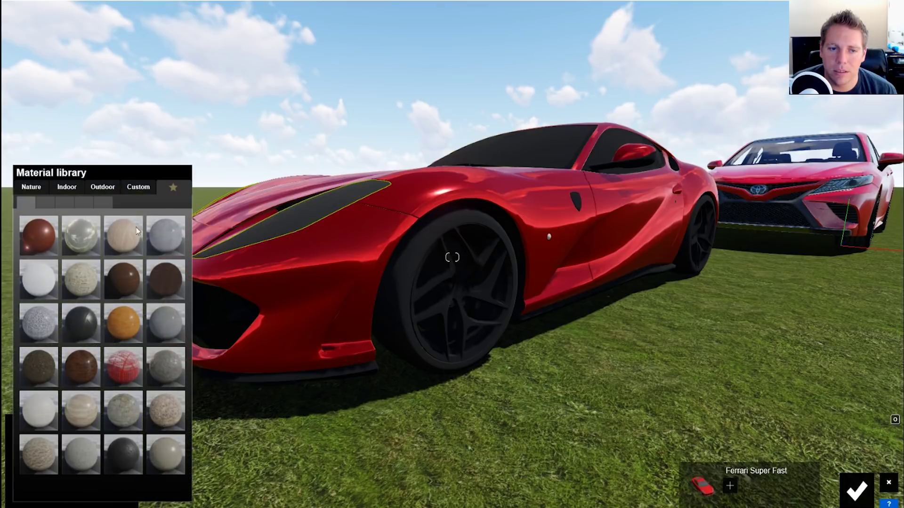
pyautogui.click(165, 221)
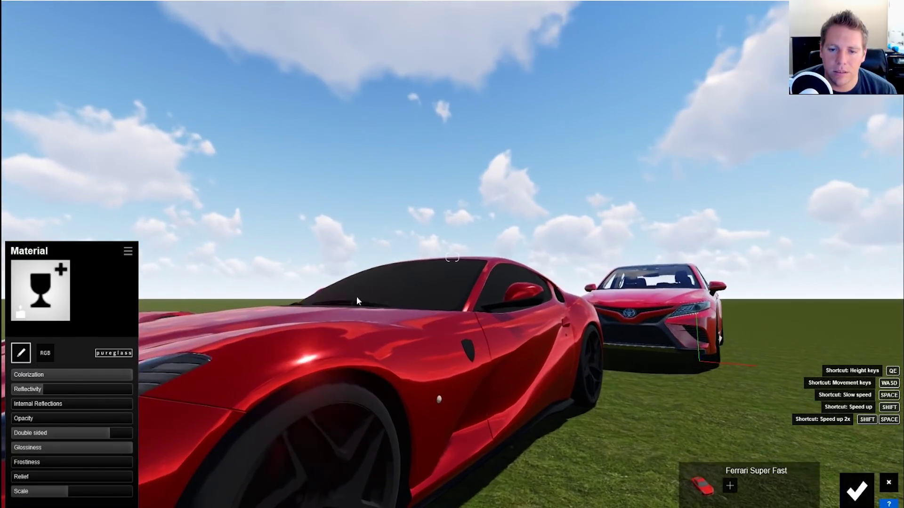
# Apply the custom Standard material to the Ferrari's wheel rims and lower its gloss
pyautogui.moveTo(402, 284)
pyautogui.mouseDown(button='right')
pyautogui.moveTo(357, 369)
pyautogui.moveTo(394, 293)
pyautogui.mouseUp(button='right')
pyautogui.press('w')
pyautogui.click(394, 293)
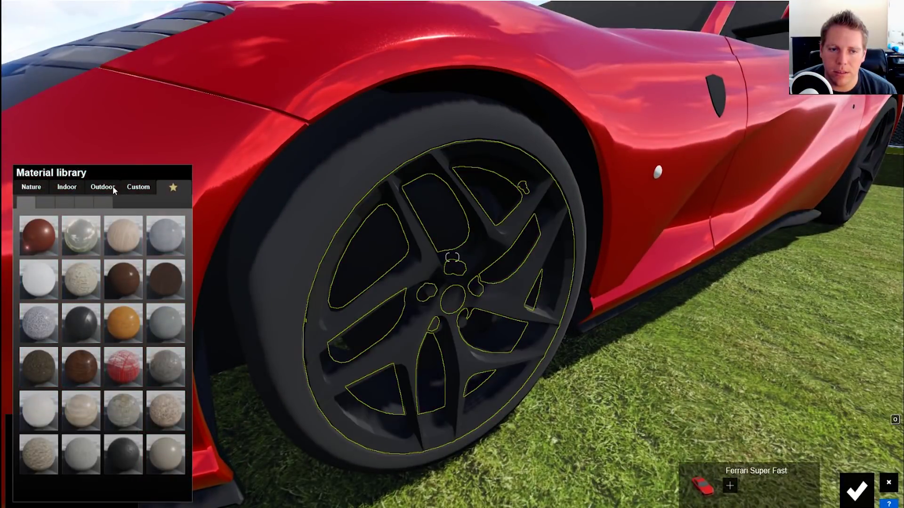
pyautogui.click(138, 187)
pyautogui.click(39, 311)
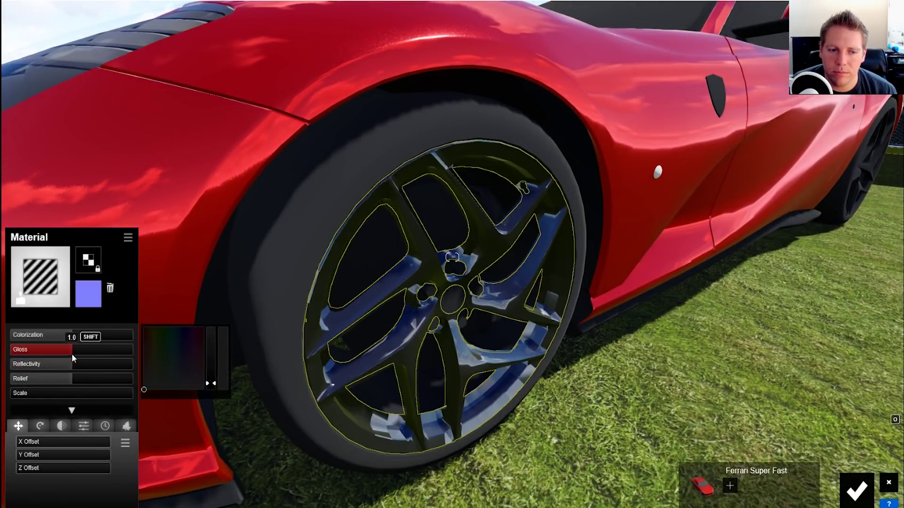
pyautogui.moveTo(74, 353); pyautogui.dragTo(49, 354)
# Apply the custom Standard material to the Ferrari's tyres and reduce its gloss and reflectivity
pyautogui.click(282, 257)
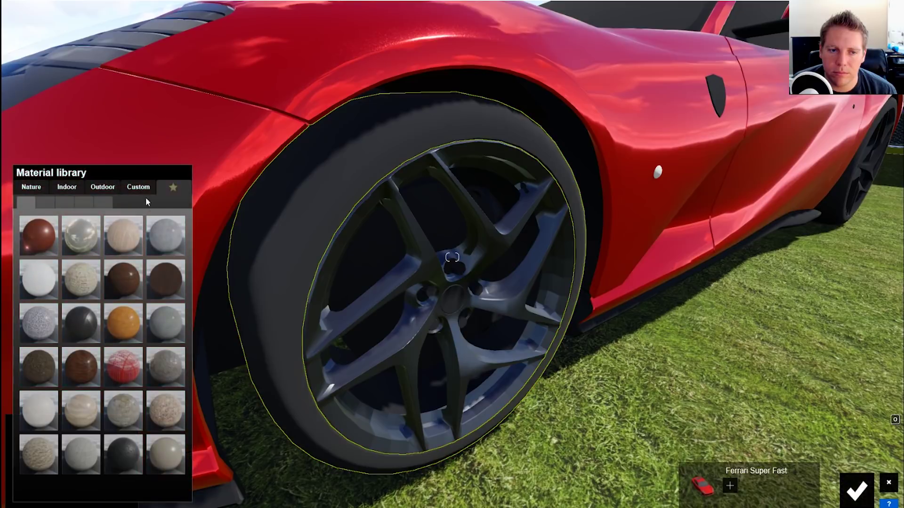
pyautogui.click(138, 186)
pyautogui.click(38, 311)
pyautogui.moveTo(33, 349); pyautogui.dragTo(50, 364)
# Apply the custom glass material to the Ferrari's windows with increased reflectivity, and save the material changes
pyautogui.moveTo(377, 302); pyautogui.dragTo(354, 285, button='right')
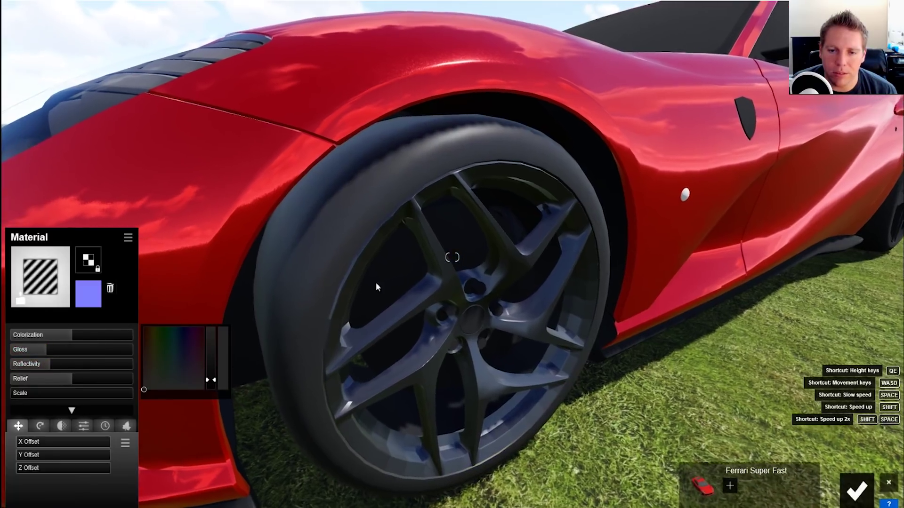
pyautogui.scroll(-3, 319, 268)
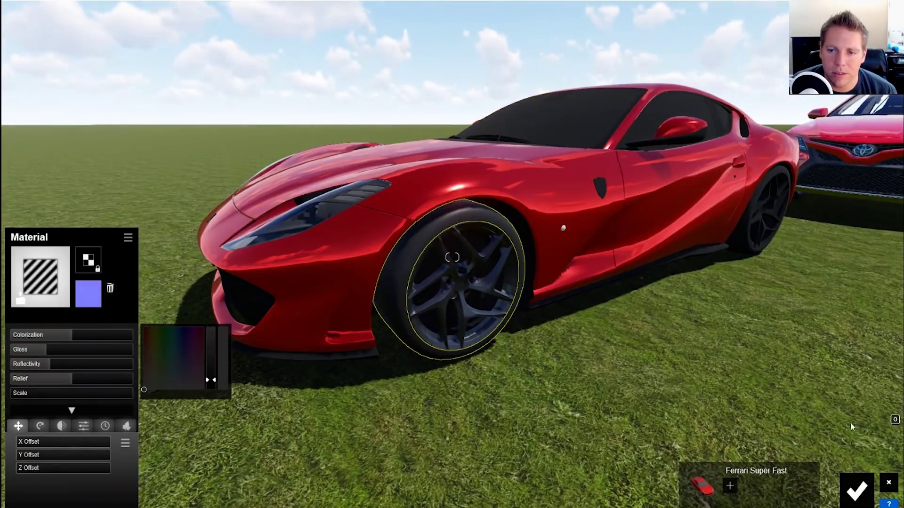
pyautogui.click(628, 112)
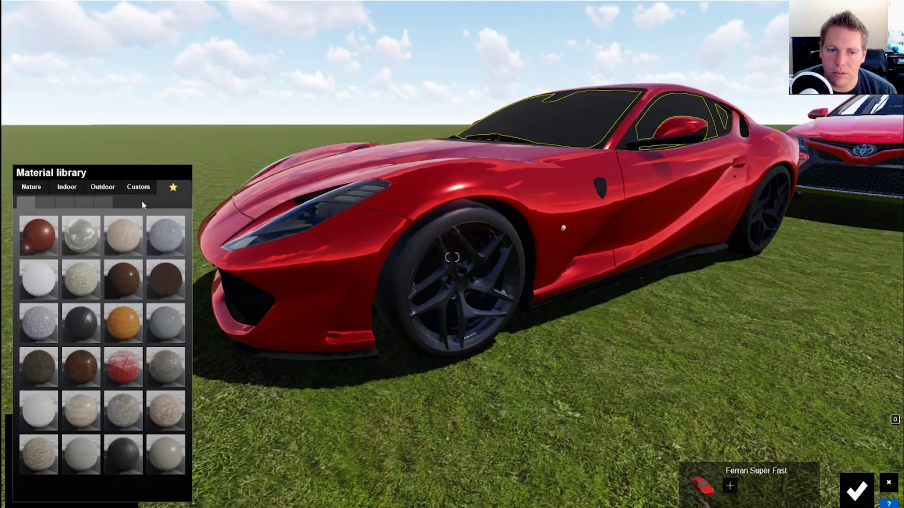
pyautogui.click(140, 189)
pyautogui.click(157, 218)
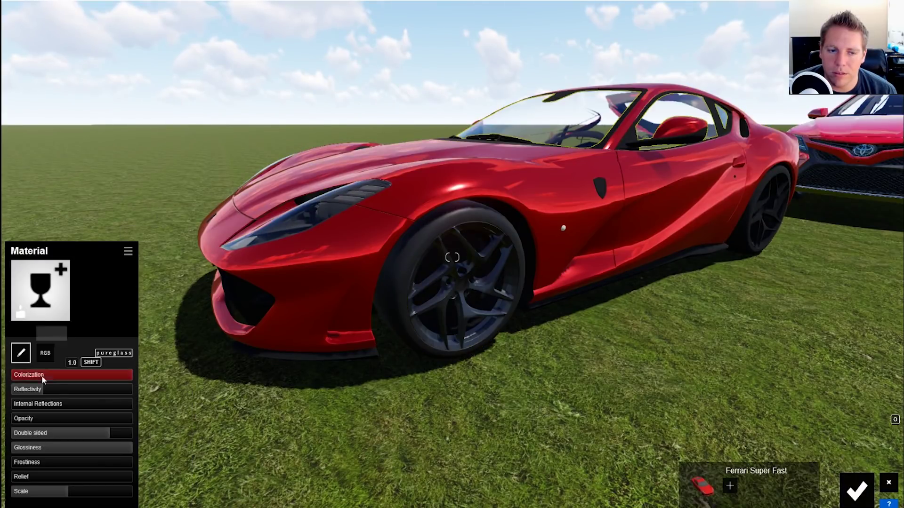
pyautogui.moveTo(58, 388); pyautogui.dragTo(99, 422)
pyautogui.click(45, 353)
pyautogui.press('s')
pyautogui.press('d')
pyautogui.moveTo(452, 301); pyautogui.dragTo(478, 347, button='right')
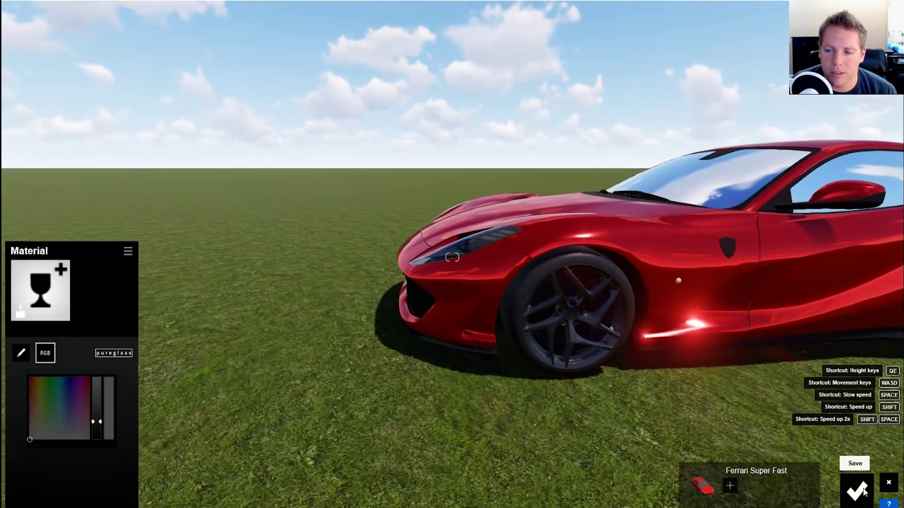
pyautogui.click(864, 492)
# Preview the Ferrari in Photo mode and return to build mode
pyautogui.moveTo(610, 336); pyautogui.dragTo(683, 400, button='right')
pyautogui.click(866, 447)
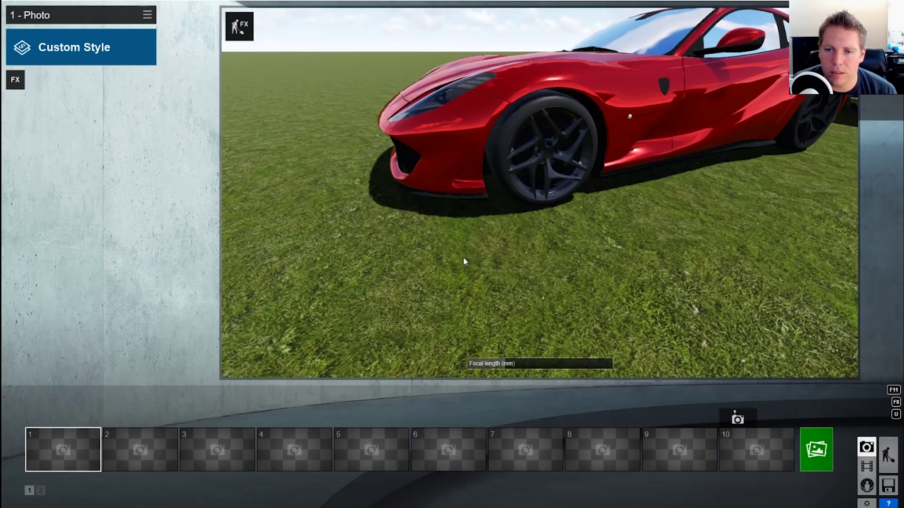
pyautogui.click(888, 455)
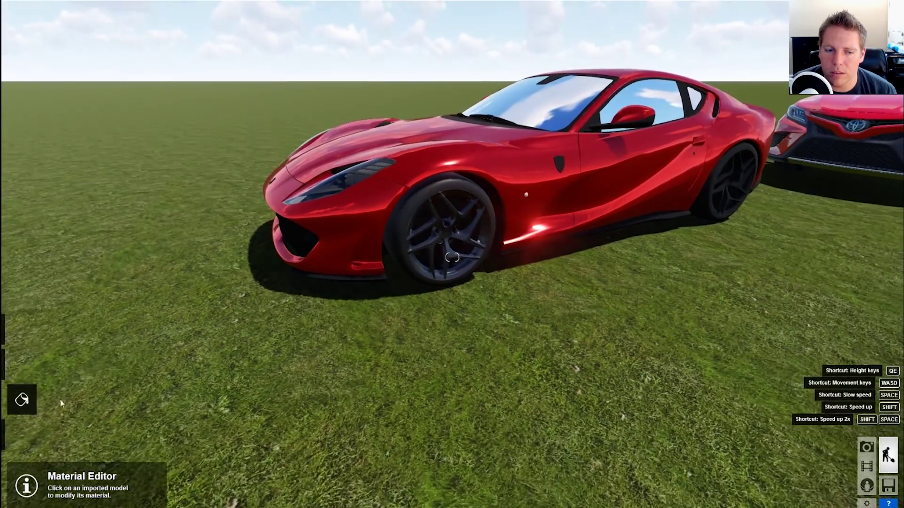
# Return to object placement and examine the Ferrari's finished materials from several sides
pyautogui.click(29, 439)
pyautogui.press('w')
pyautogui.moveTo(393, 289); pyautogui.dragTo(391, 235, button='right')
pyautogui.moveTo(451, 257); pyautogui.dragTo(310, 240, button='right')
pyautogui.press('s')
pyautogui.press('d')
pyautogui.press('q')
pyautogui.press('d')
pyautogui.press('w')
pyautogui.press('w')
pyautogui.press('a')
pyautogui.moveTo(452, 257); pyautogui.dragTo(235, 255, button='right')
pyautogui.press('a')
pyautogui.press('d')
pyautogui.press('s')
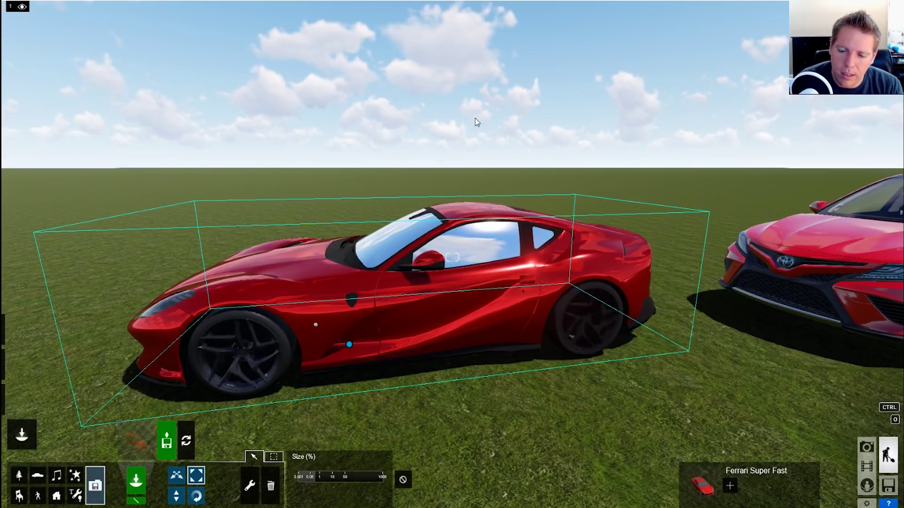
# Switch to 3ds Max and look over the animated Ferrari in the perspective viewport
pyautogui.moveTo(566, 503)
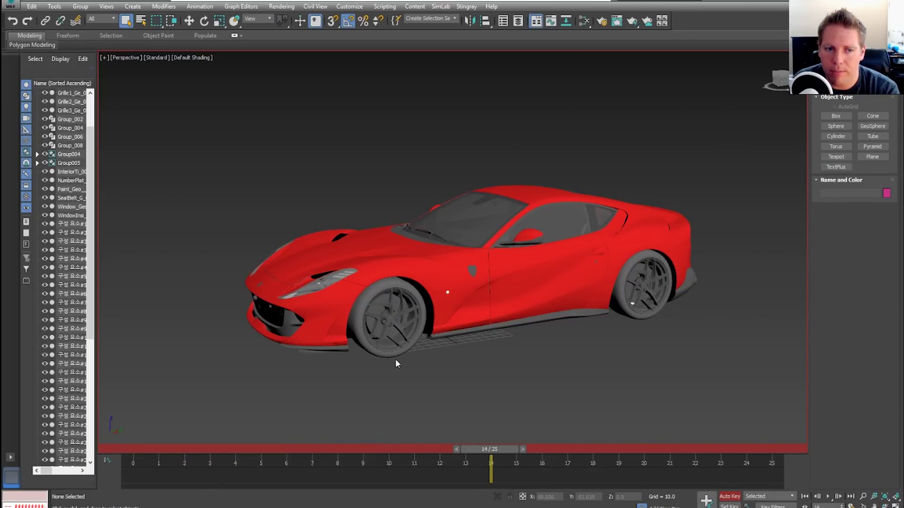
pyautogui.moveTo(482, 142); pyautogui.dragTo(445, 158, button='middle')
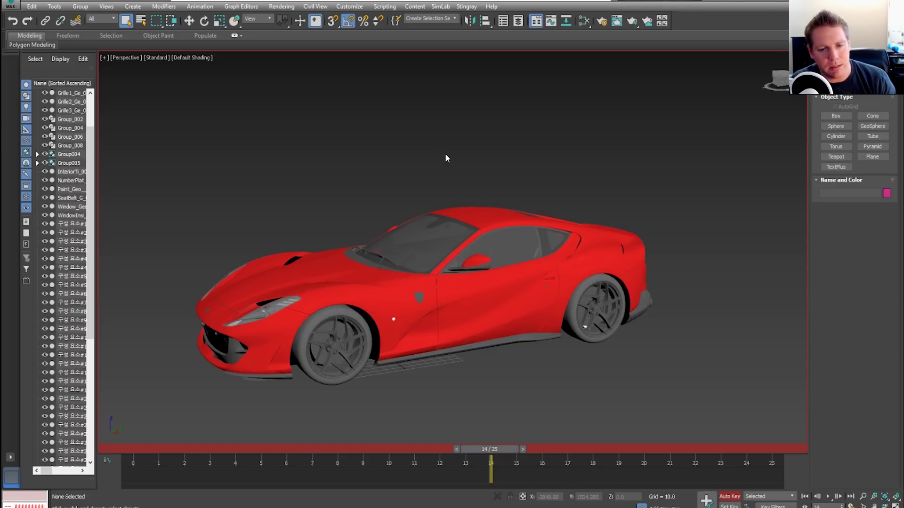
pyautogui.scroll(5, 290, 217)
pyautogui.keyDown('alt'); pyautogui.moveTo(290, 217); pyautogui.dragTo(313, 168, button='middle'); pyautogui.keyUp('alt')
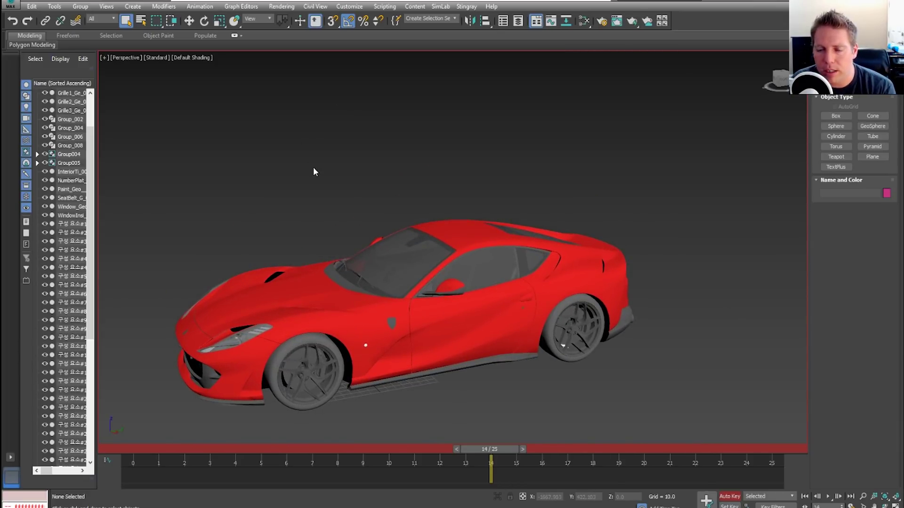
pyautogui.moveTo(359, 175)
pyautogui.keyDown('alt'); pyautogui.mouseDown(button='middle')
pyautogui.moveTo(369, 143)
pyautogui.moveTo(349, 165)
pyautogui.mouseUp(button='middle'); pyautogui.keyUp('alt')
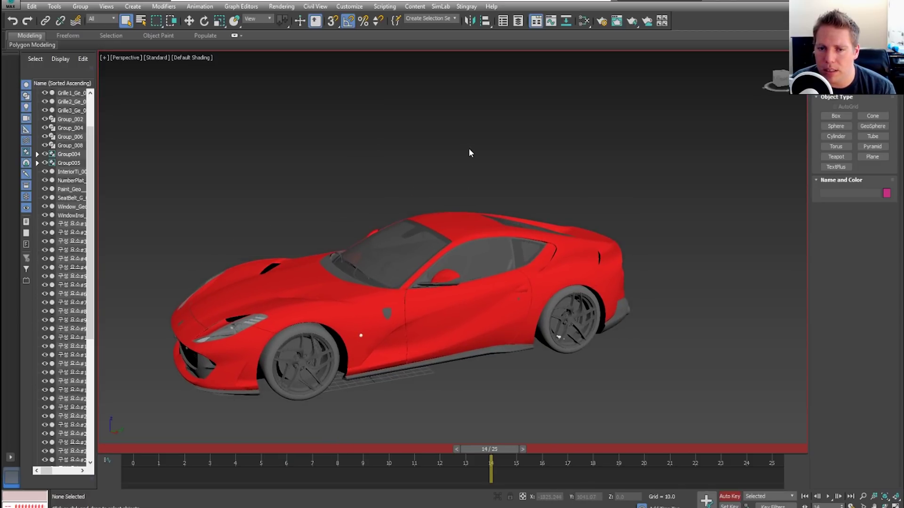
pyautogui.moveTo(346, 167); pyautogui.dragTo(375, 172, button='middle')
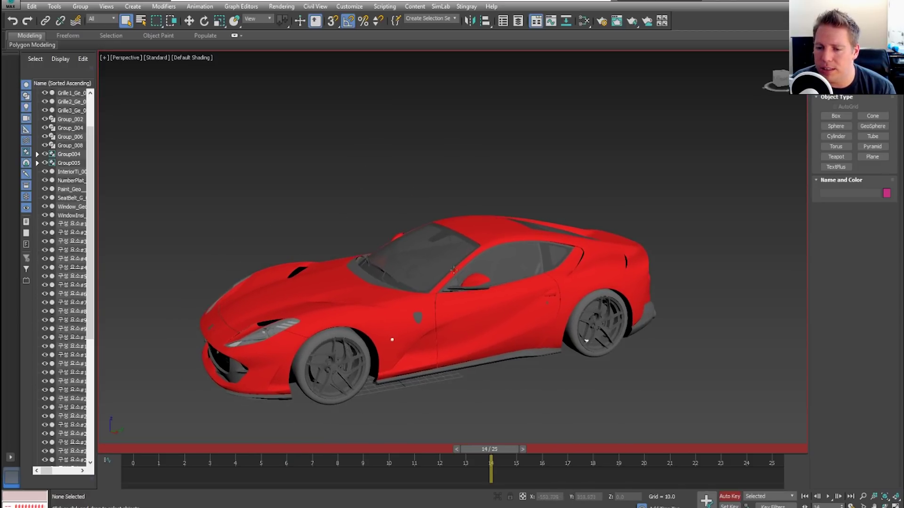